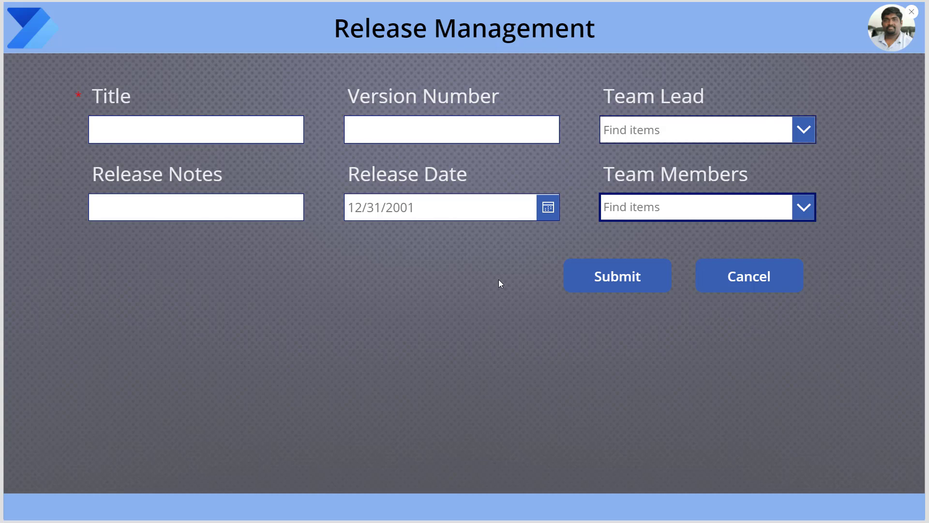
Enter 'Business' as the release title in the Power Apps form
{"action": "left_click", "coordinate": [663, 129]}
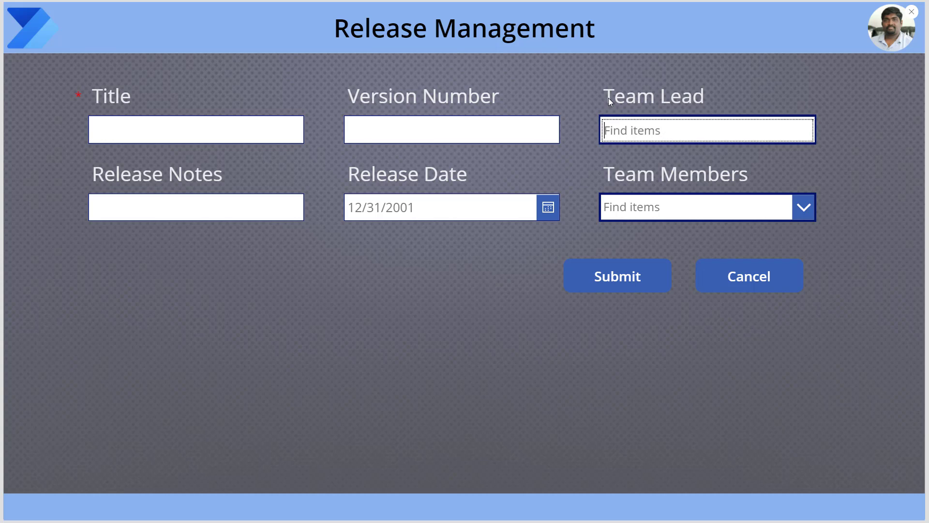
{"action": "left_click", "coordinate": [169, 129]}
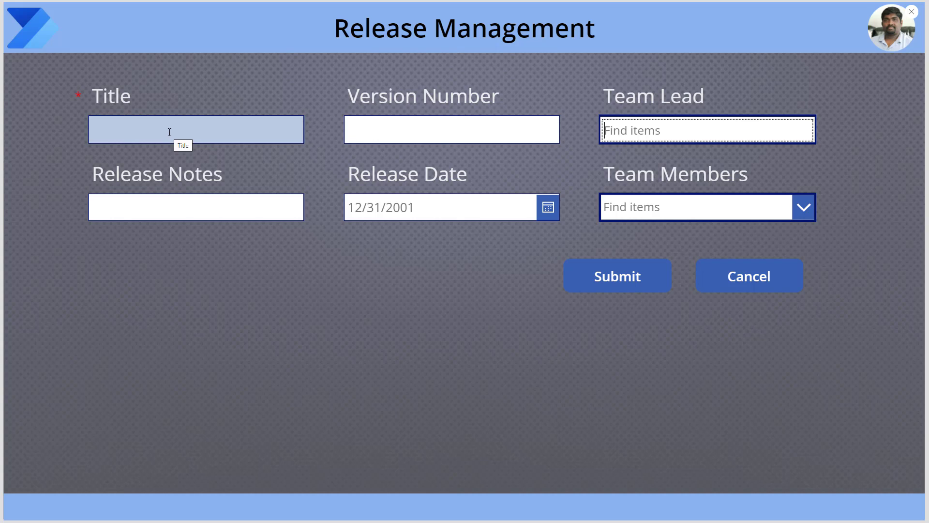
{"action": "type", "text": "Business"}
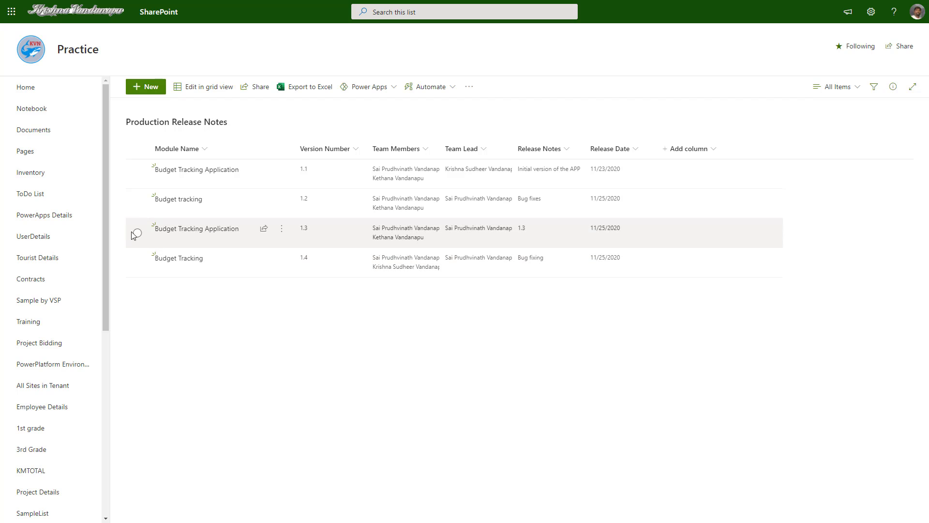
Select the Budget Tracking 1.4 item in the Production Release Notes list
{"action": "left_click", "coordinate": [137, 264]}
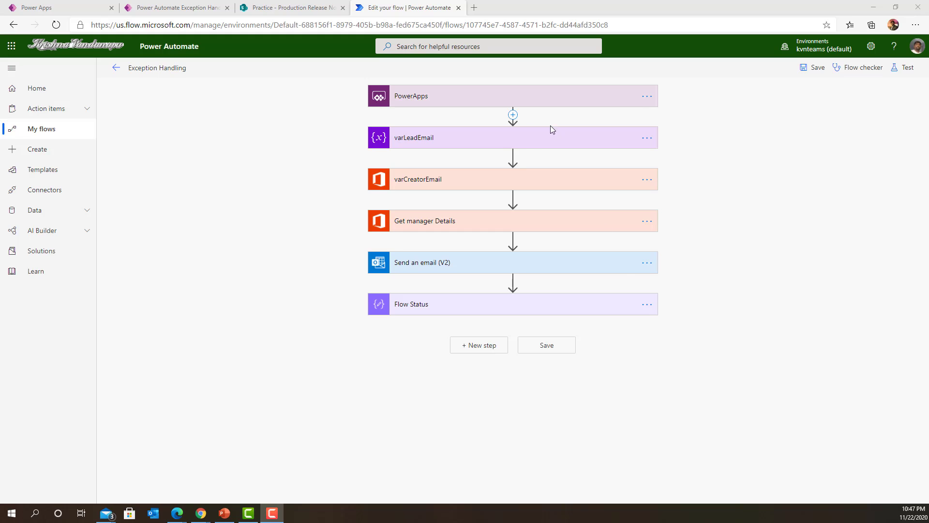
Review each flow step from the PowerApps trigger through Send an email (V2), then leave the editor
{"action": "left_click", "coordinate": [524, 98]}
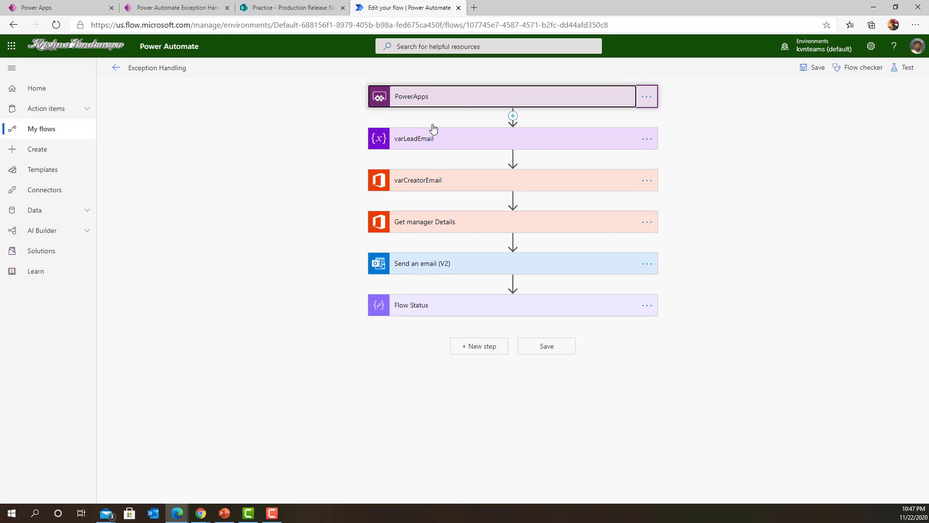
{"action": "key", "text": "Return"}
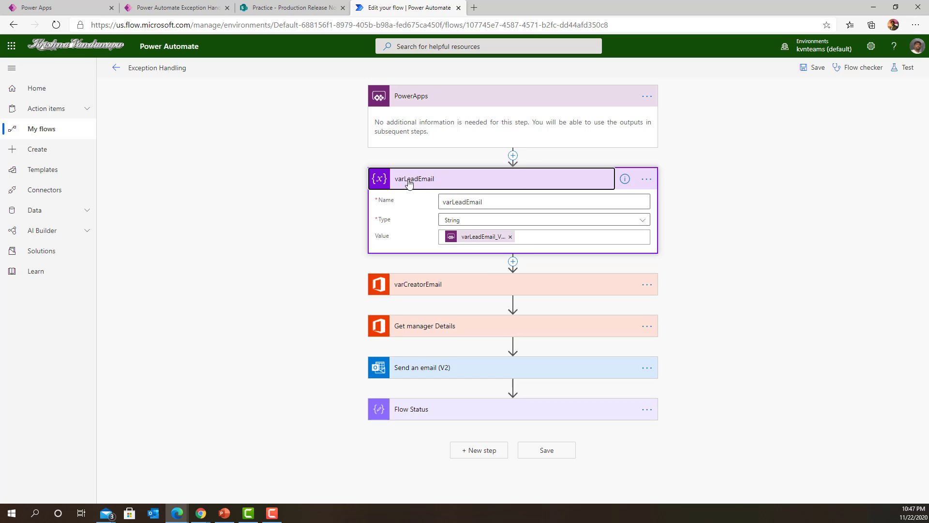
{"action": "left_click", "coordinate": [473, 293]}
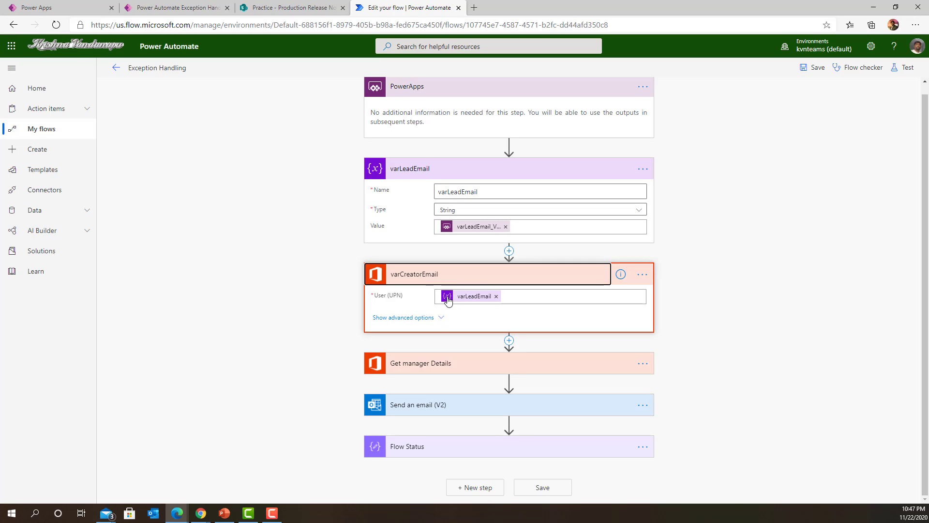
{"action": "left_click", "coordinate": [447, 297]}
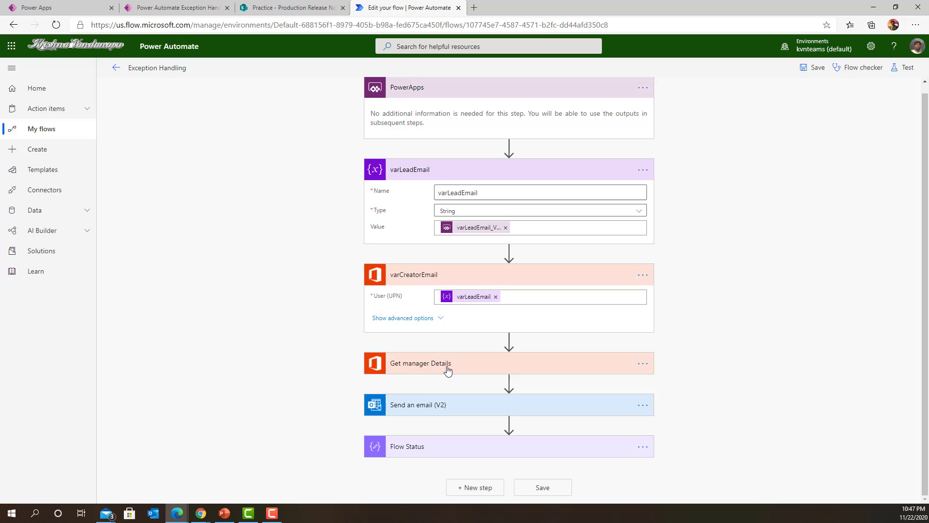
{"action": "left_click", "coordinate": [448, 369]}
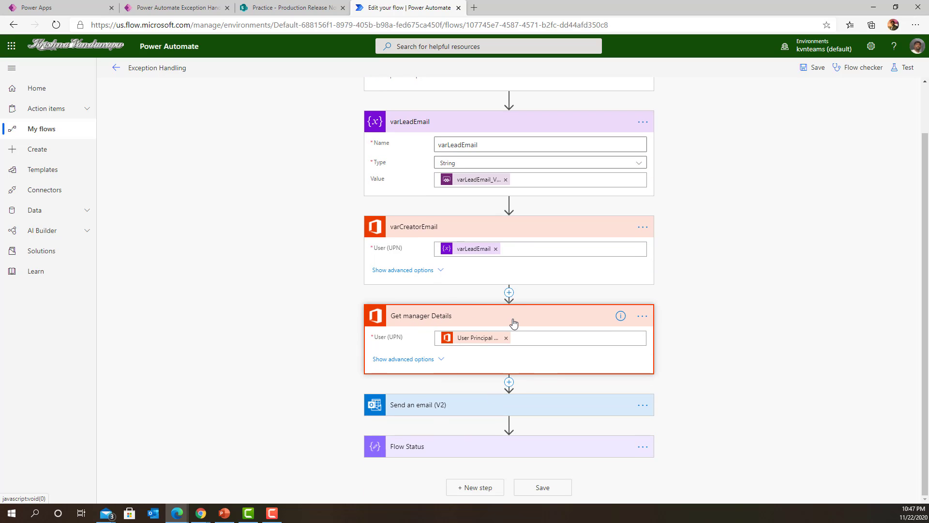
{"action": "left_click", "coordinate": [464, 405]}
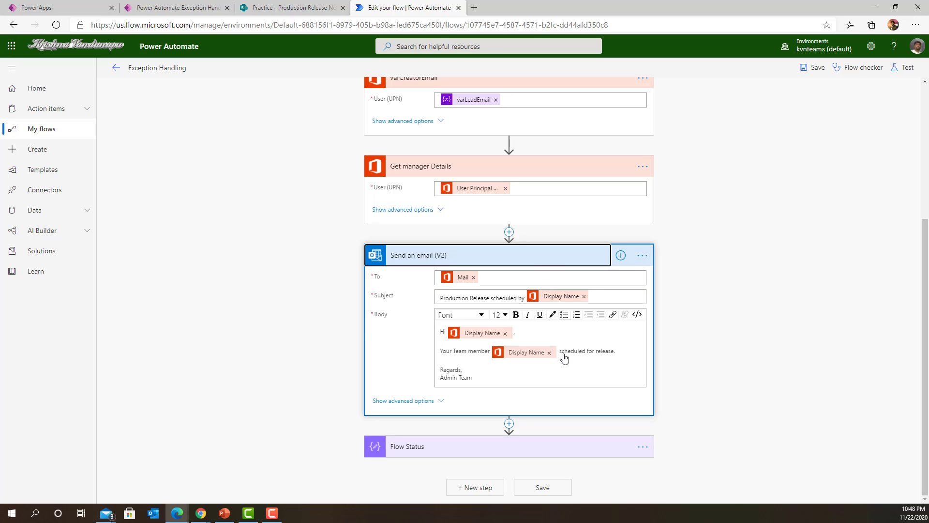
{"action": "left_click", "coordinate": [116, 68]}
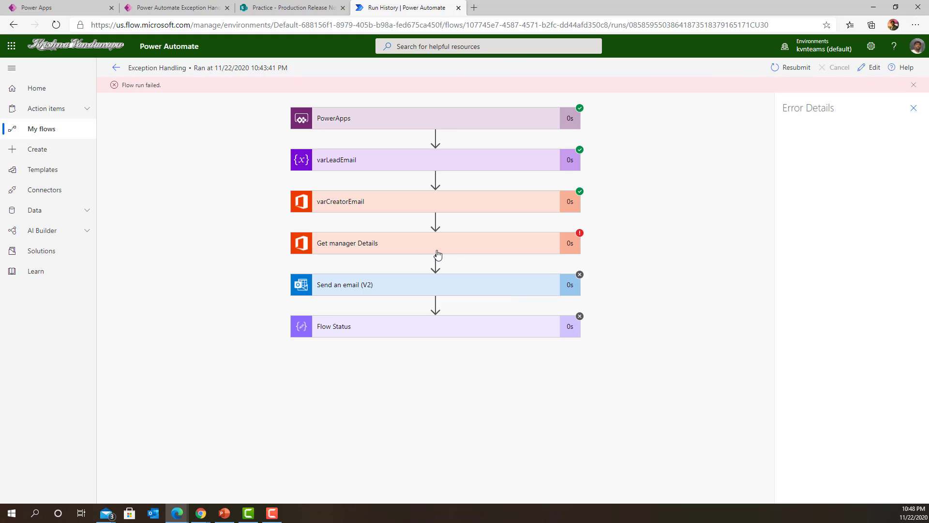
Inspect the Get manager Details NotFound error, then open a new browser tab
{"action": "left_click", "coordinate": [348, 244]}
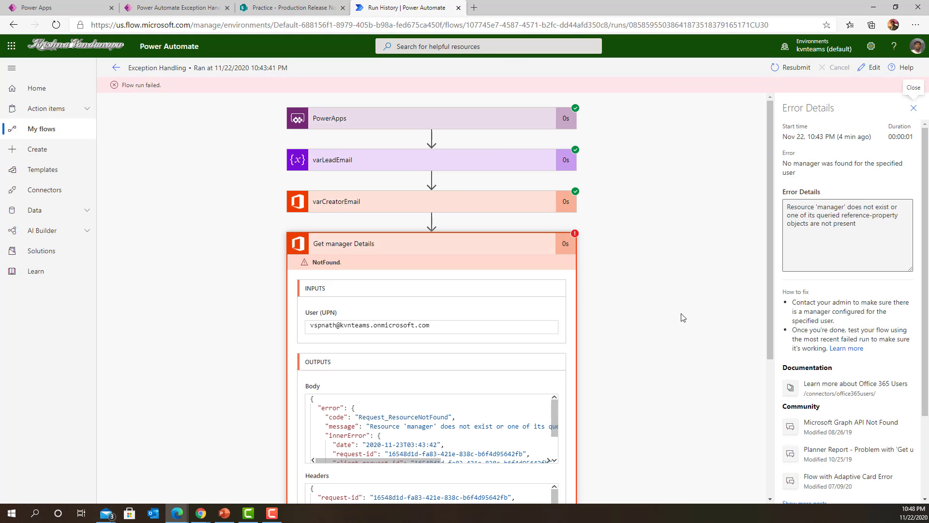
{"action": "left_click_drag", "start_coordinate": [856, 223], "coordinate": [785, 204]}
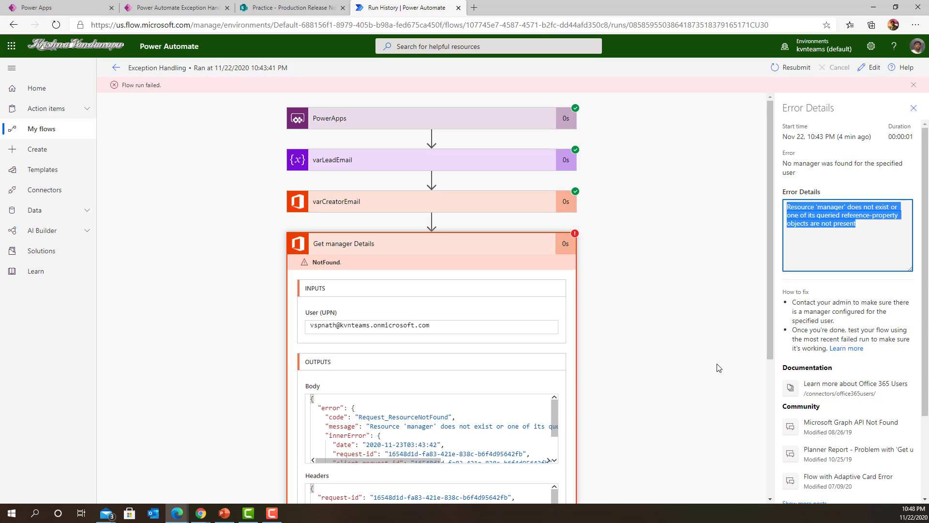
{"action": "left_click", "coordinate": [680, 389]}
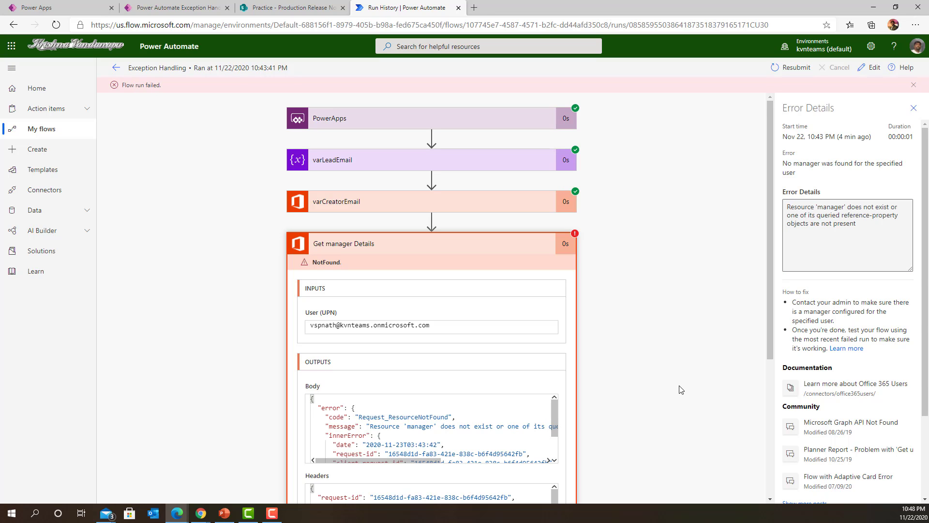
{"action": "left_click", "coordinate": [477, 12]}
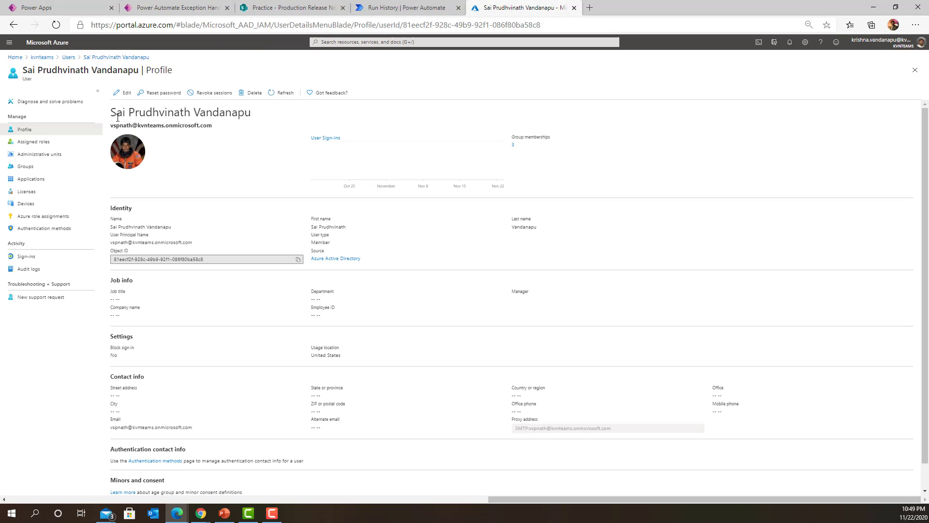
Confirm the user's Azure profile has no manager, then return to the failed run
{"action": "left_click_drag", "start_coordinate": [111, 112], "coordinate": [286, 114]}
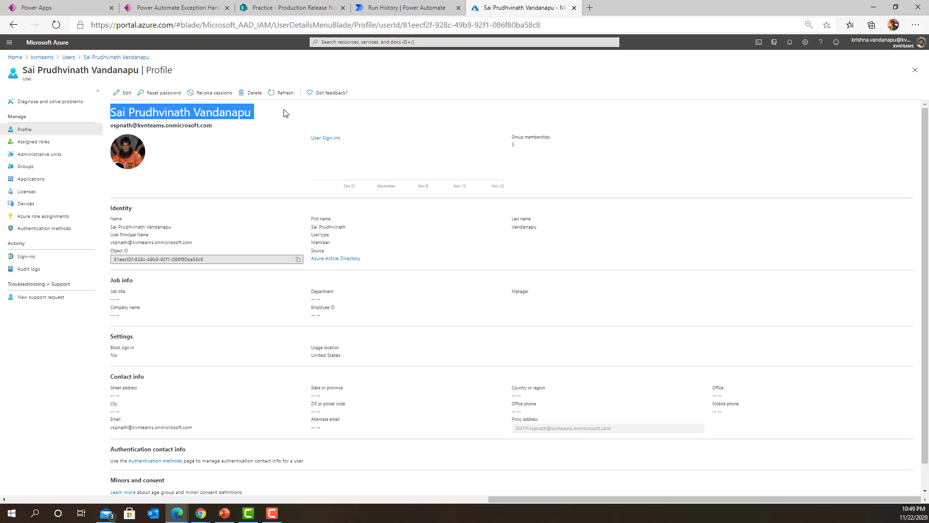
{"action": "left_click", "coordinate": [285, 113]}
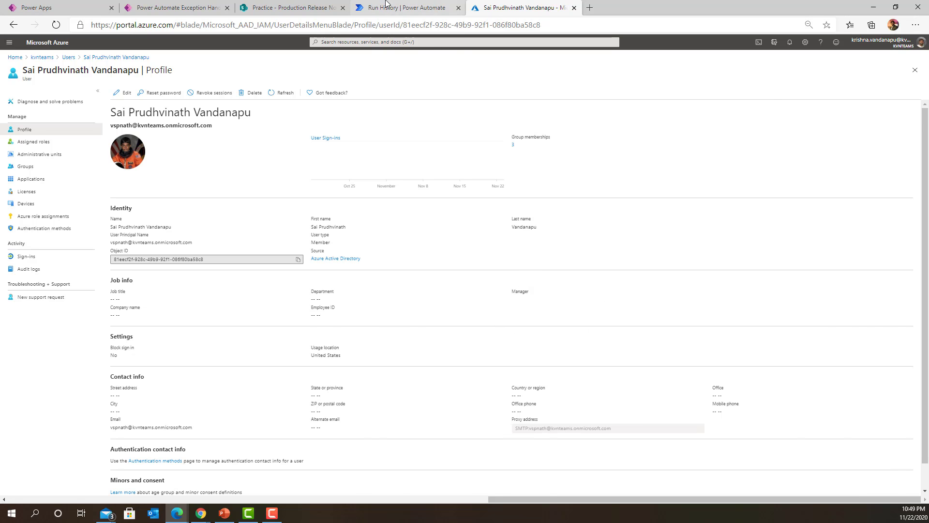
{"action": "left_click", "coordinate": [403, 7]}
Collapse Get manager Details to see Send an email (V2) and Flow Status skipped
{"action": "scroll", "coordinate": [629, 451], "scroll_direction": "down", "scroll_amount": 4}
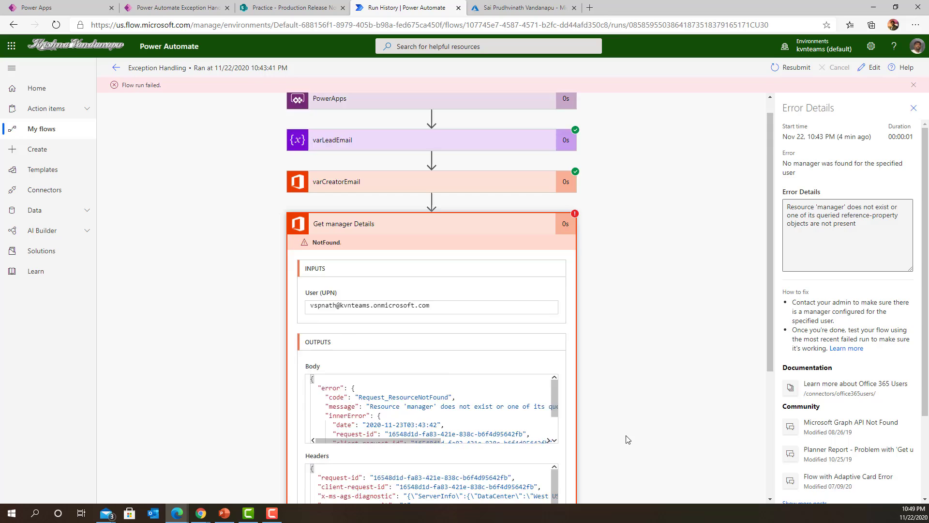
{"action": "scroll", "coordinate": [627, 440], "scroll_direction": "up", "scroll_amount": 4}
{"action": "left_click", "coordinate": [512, 246]}
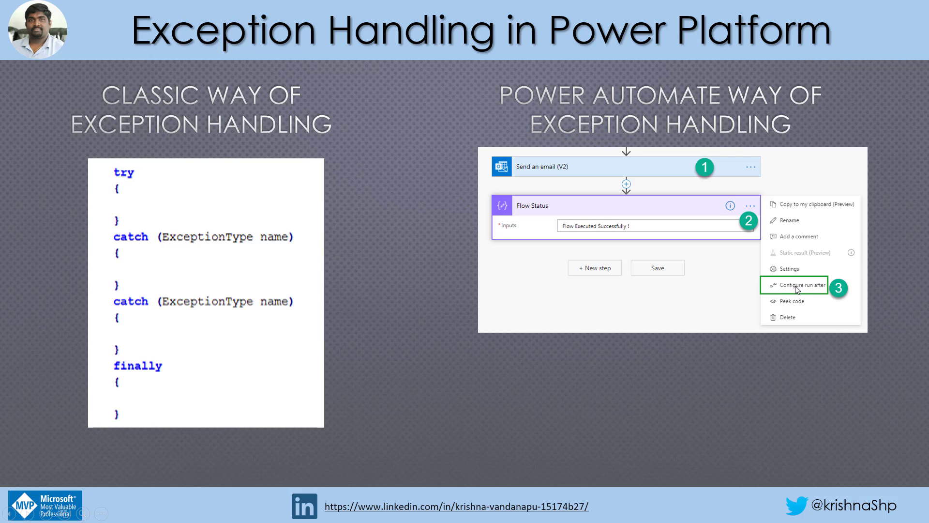
Reveal the Flow Status run-after dialog and highlight its four conditions on the slide
{"action": "left_click", "coordinate": [861, 363]}
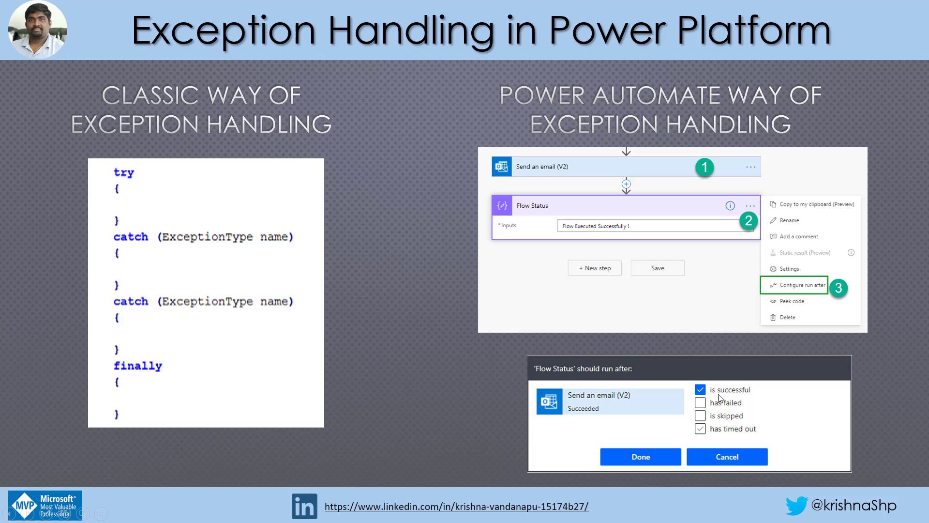
{"action": "left_click", "coordinate": [769, 410]}
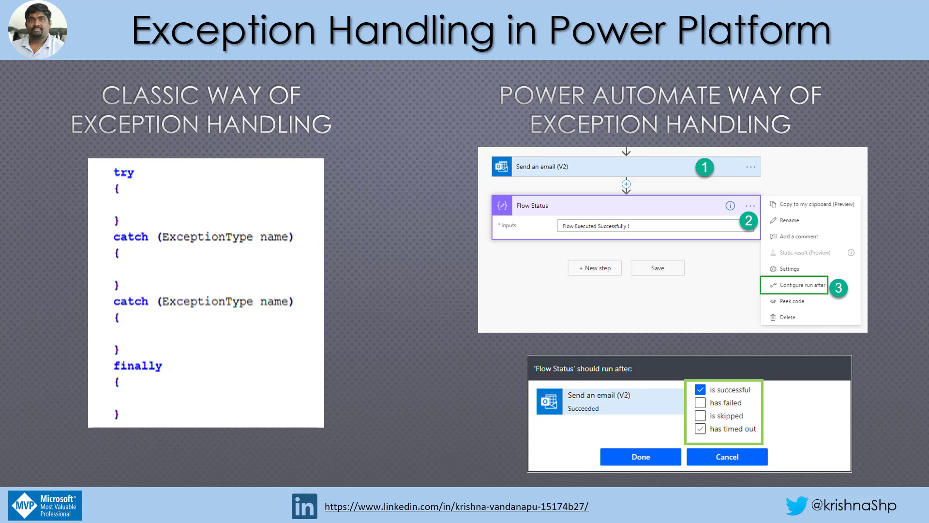
Add a Control > Scope action after the varCreatorEmail step
{"action": "key", "text": "alt+Tab"}
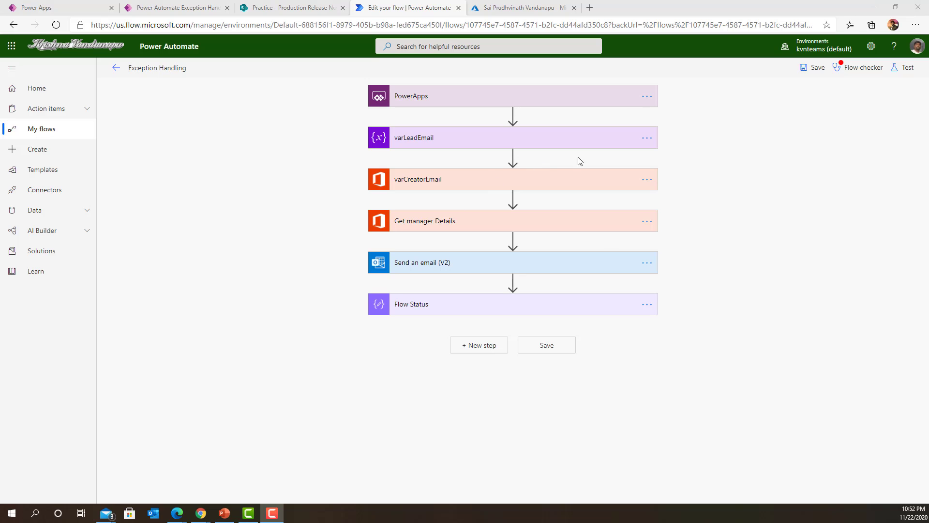
{"action": "left_click", "coordinate": [512, 198]}
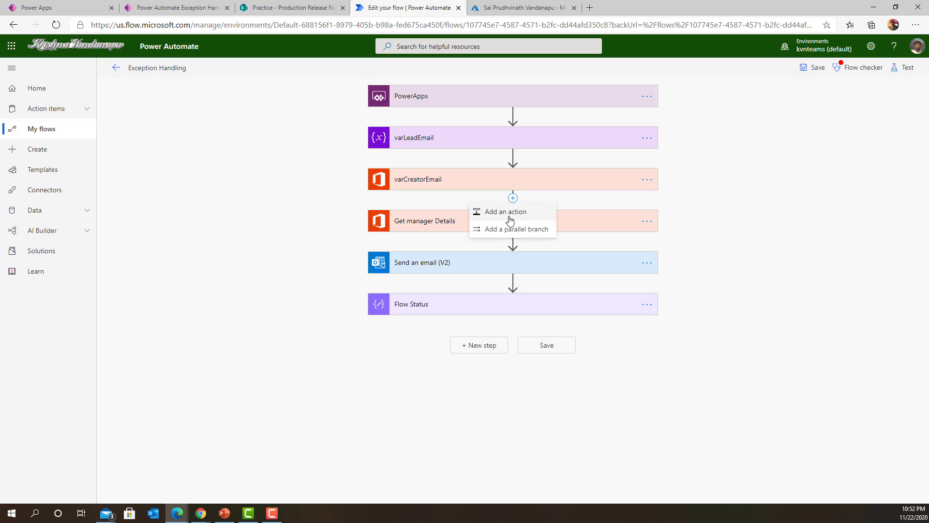
{"action": "left_click", "coordinate": [506, 212]}
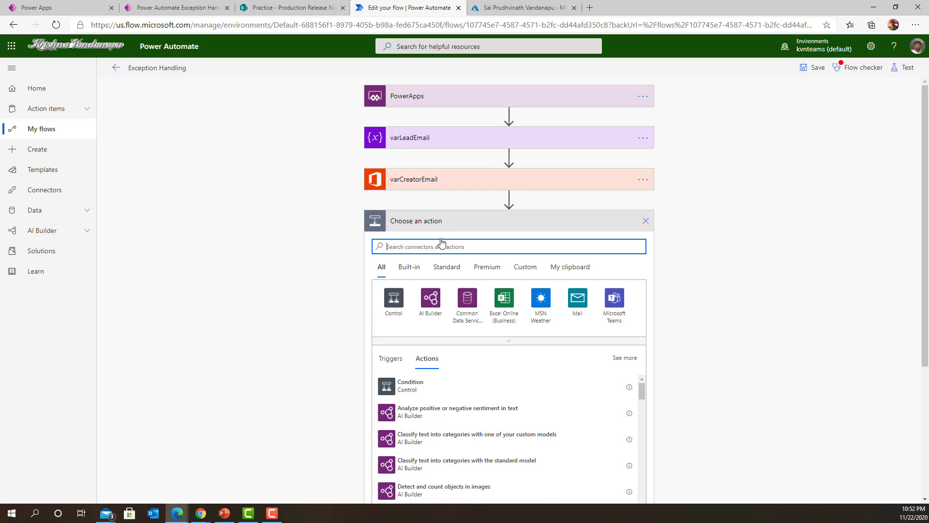
{"action": "left_click", "coordinate": [393, 301]}
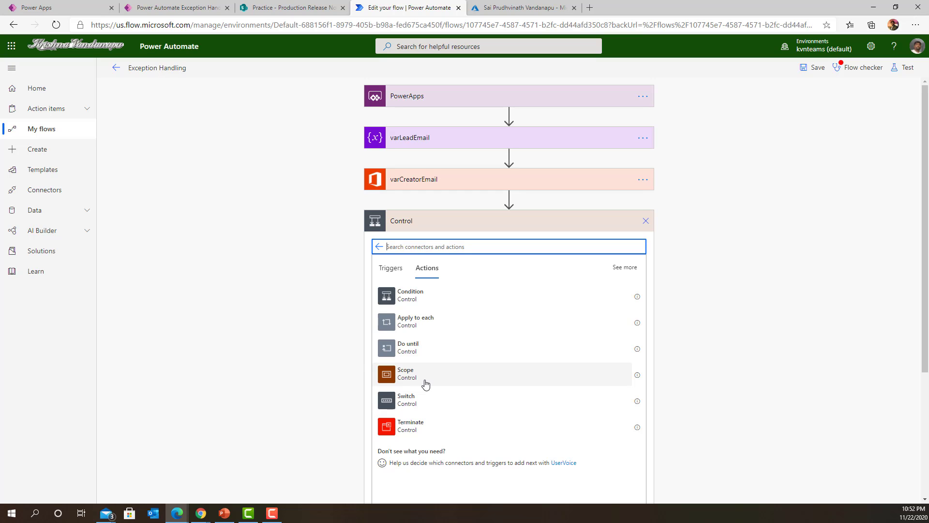
{"action": "left_click", "coordinate": [425, 383]}
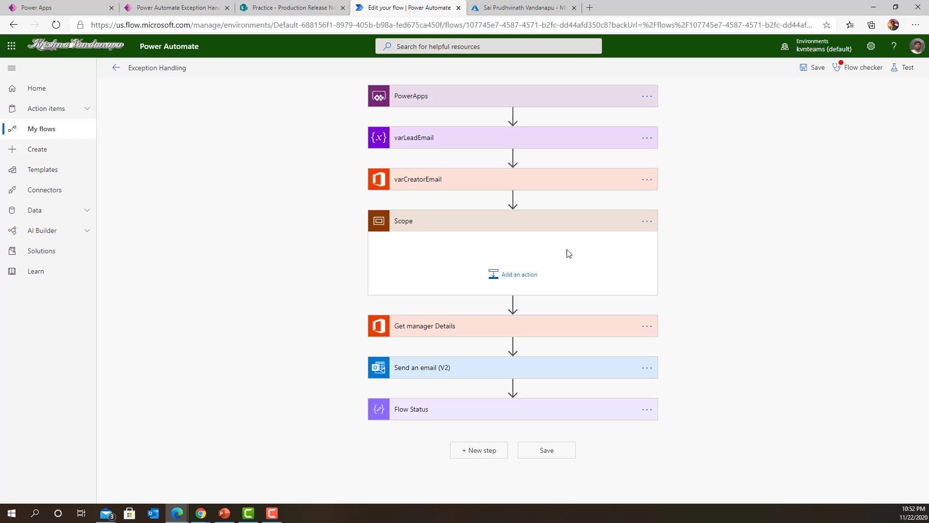
Rename the scope to Try and move Get manager Details and Send an email (V2) into it
{"action": "left_click", "coordinate": [646, 222]}
{"action": "left_click", "coordinate": [681, 238]}
{"action": "type", "text": "Try"}
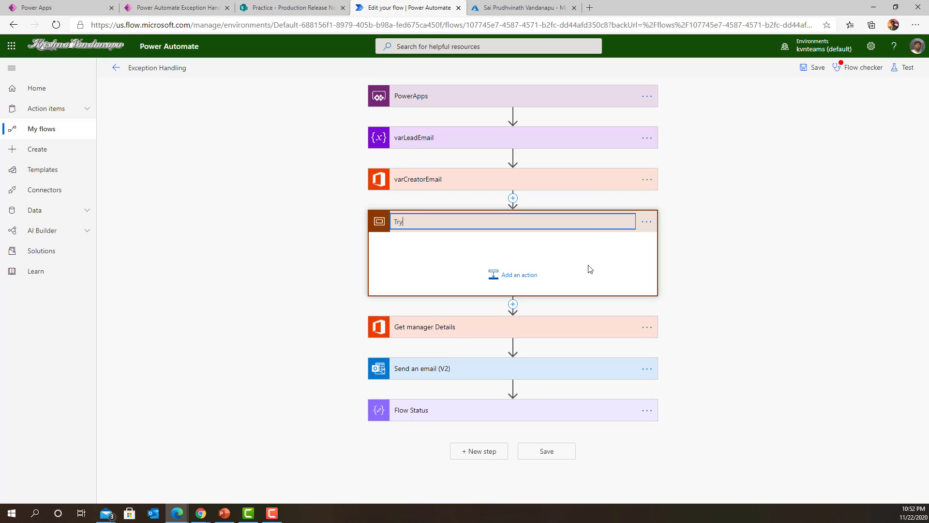
{"action": "left_click", "coordinate": [590, 269]}
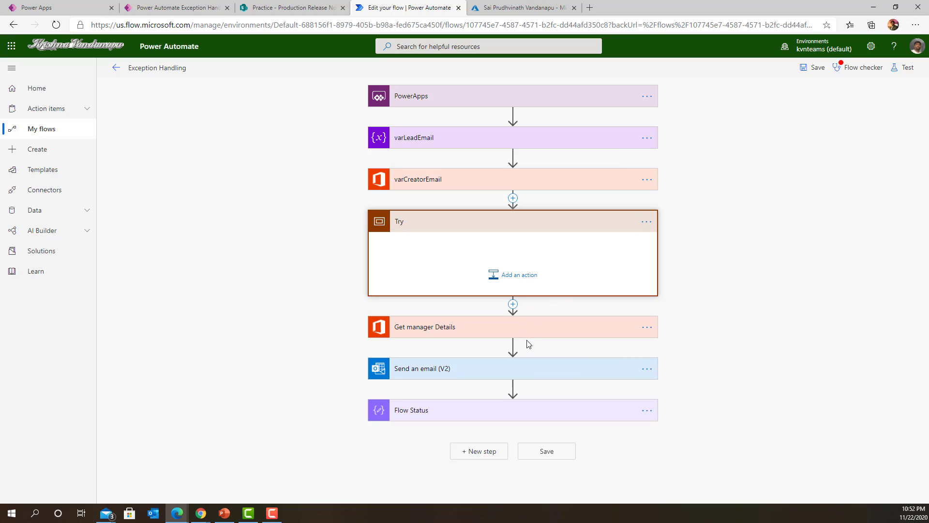
{"action": "left_click_drag", "start_coordinate": [526, 333], "coordinate": [532, 256]}
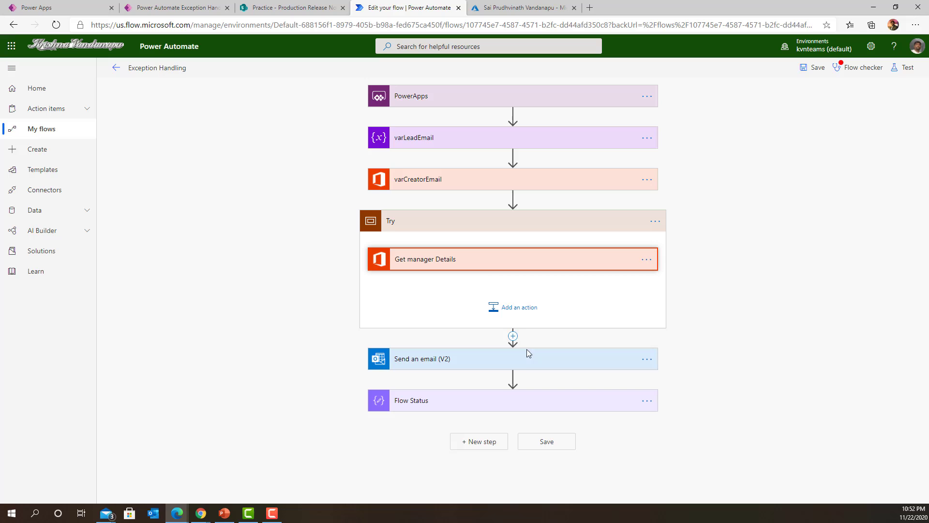
{"action": "left_click_drag", "start_coordinate": [538, 366], "coordinate": [538, 285]}
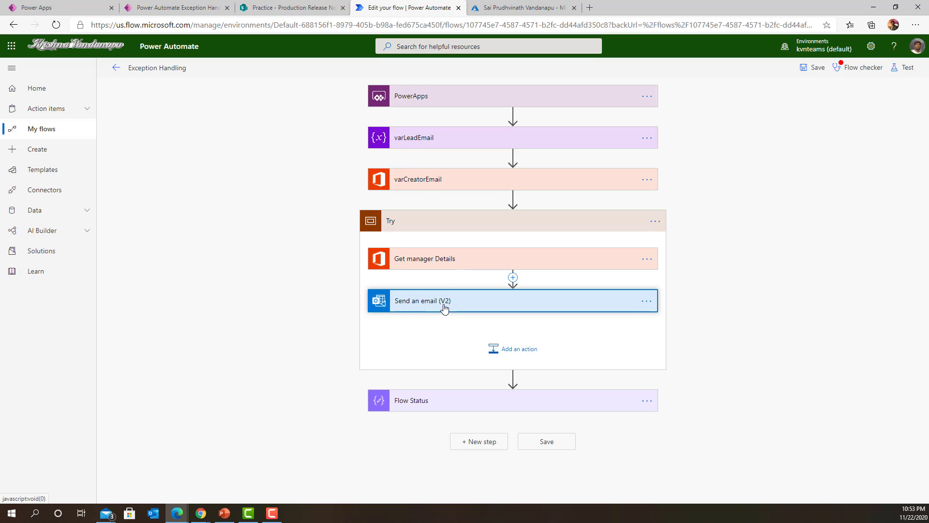
Insert a Control > Scope action after the collapsed Try scope and name it Catch
{"action": "left_click", "coordinate": [528, 435]}
{"action": "left_click", "coordinate": [513, 239]}
{"action": "left_click", "coordinate": [512, 253]}
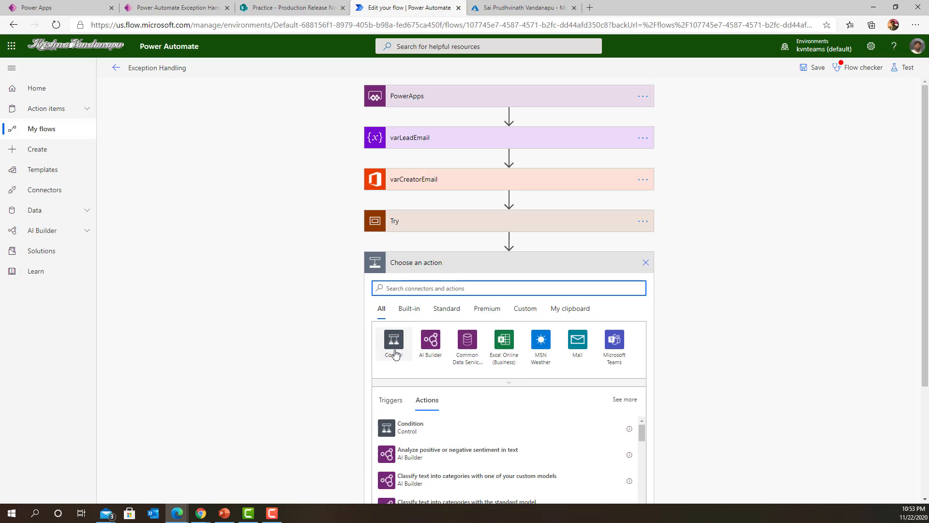
{"action": "left_click", "coordinate": [396, 351]}
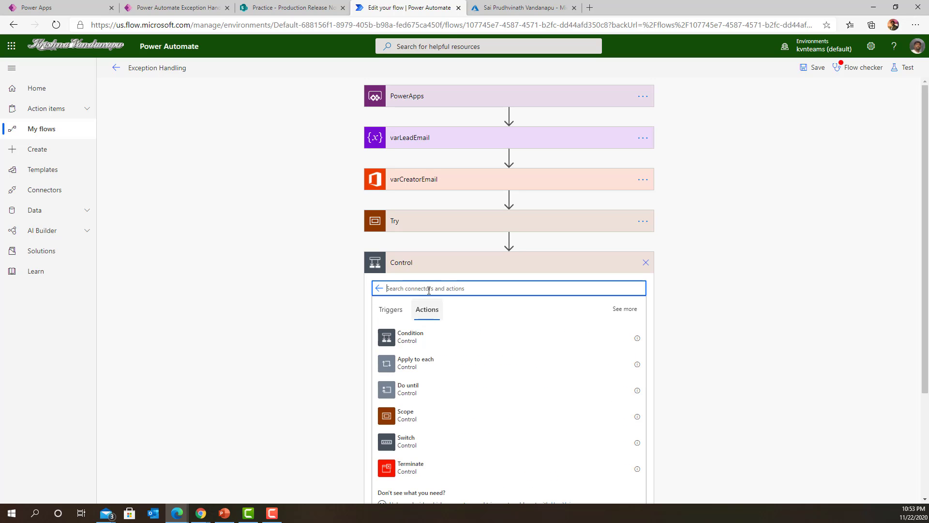
{"action": "left_click", "coordinate": [411, 417]}
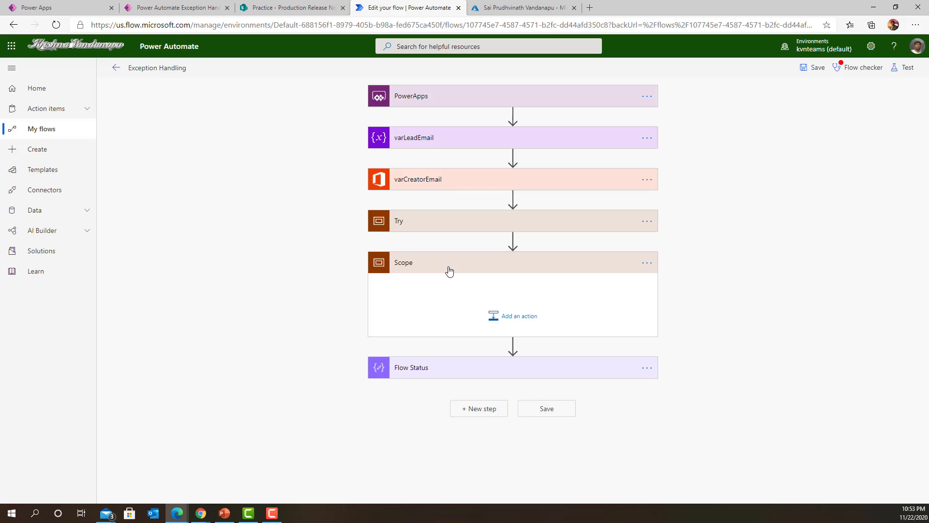
{"action": "left_click", "coordinate": [647, 262]}
{"action": "left_click", "coordinate": [675, 278]}
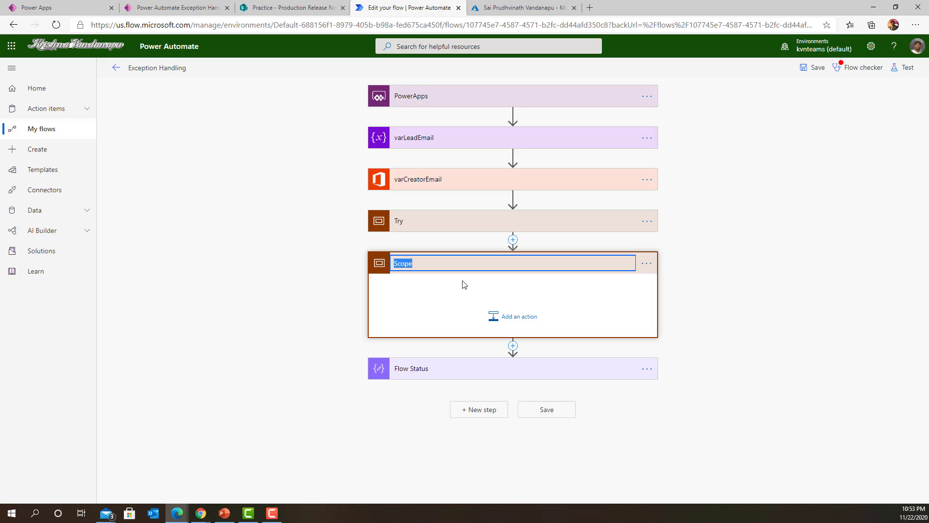
{"action": "type", "text": "Catch"}
{"action": "key", "text": "Return"}
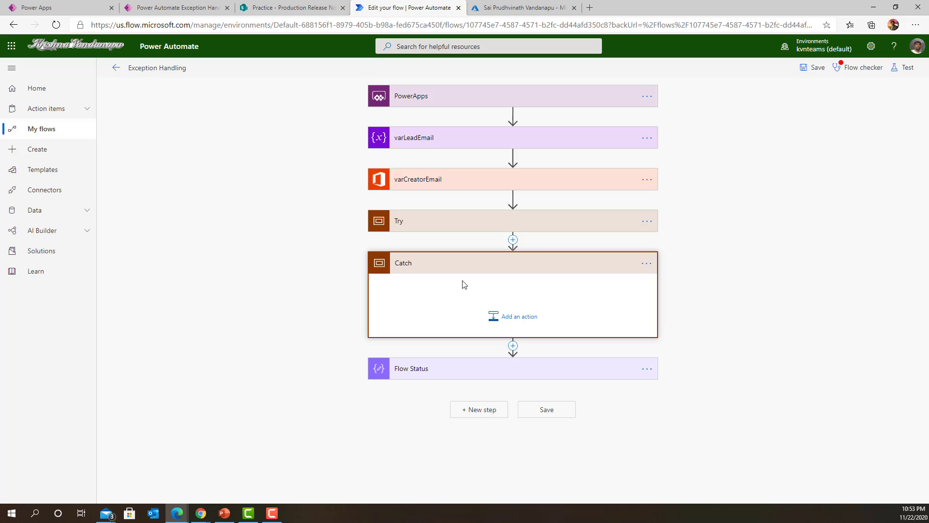
Inside Catch, add a Data Operation Compose action with Inputs set to result('Try')
{"action": "left_click", "coordinate": [513, 327]}
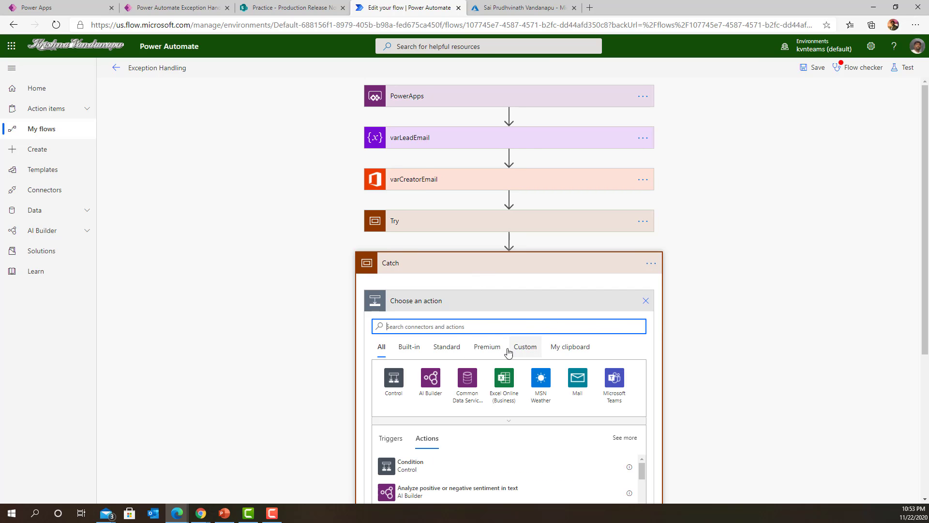
{"action": "type", "text": "compose"}
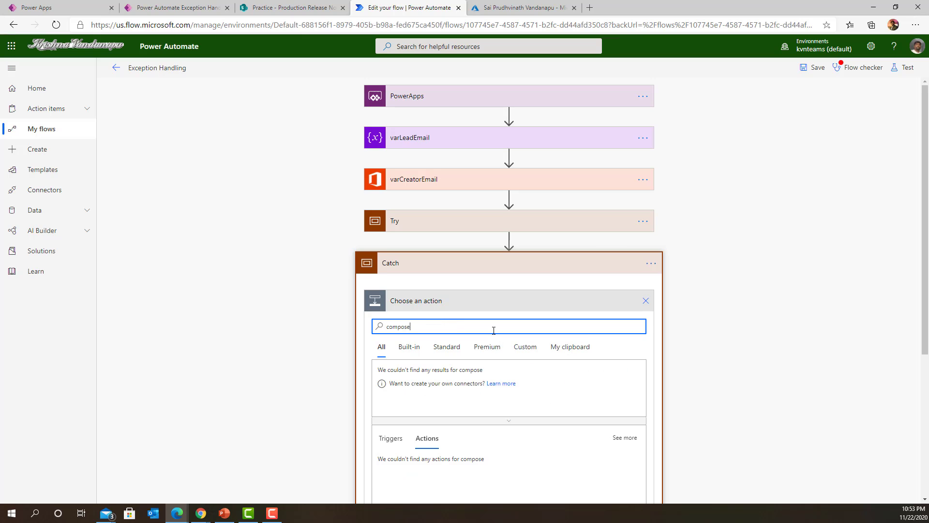
{"action": "left_click", "coordinate": [395, 386]}
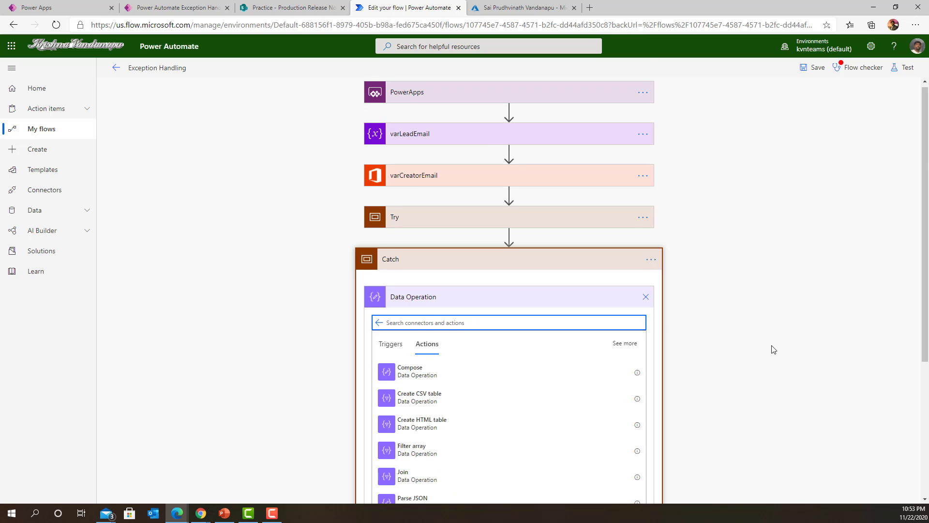
{"action": "scroll", "coordinate": [773, 348], "scroll_direction": "down", "scroll_amount": 3}
{"action": "left_click", "coordinate": [425, 249]}
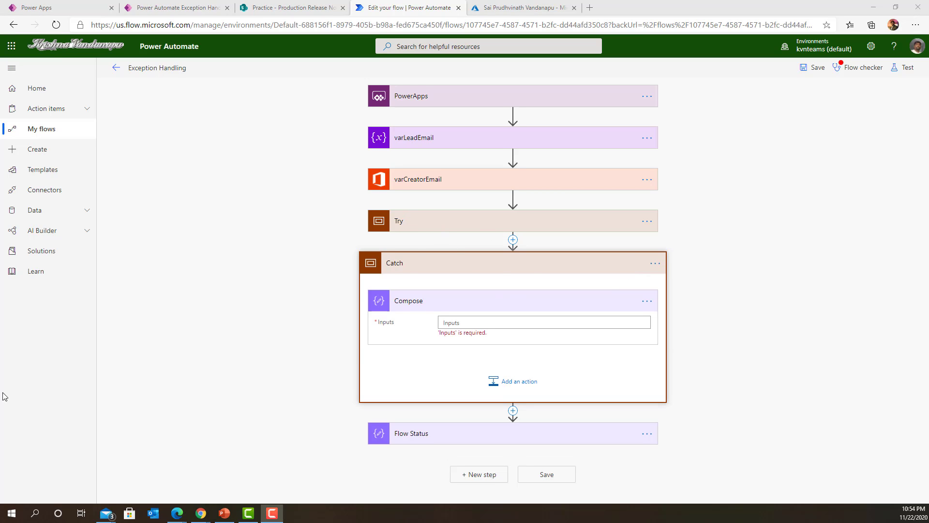
{"action": "left_click", "coordinate": [532, 322]}
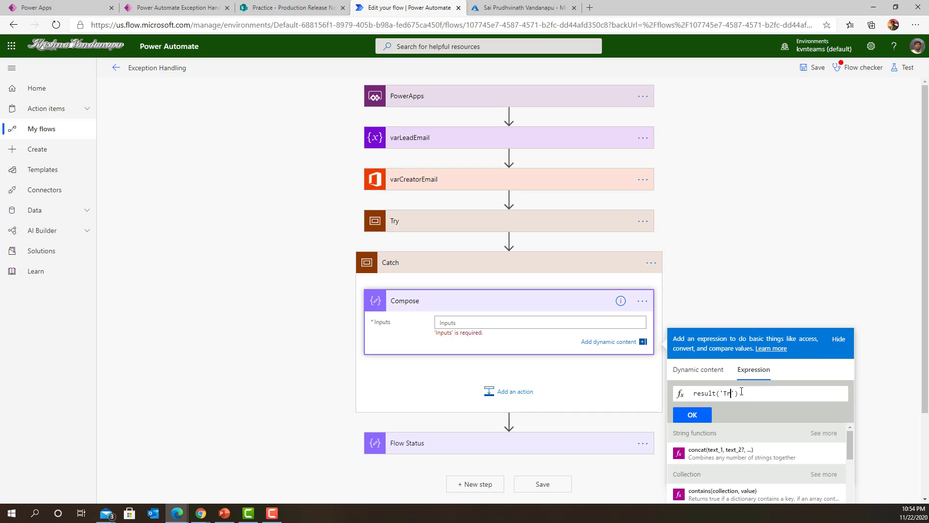
{"action": "left_click", "coordinate": [692, 414]}
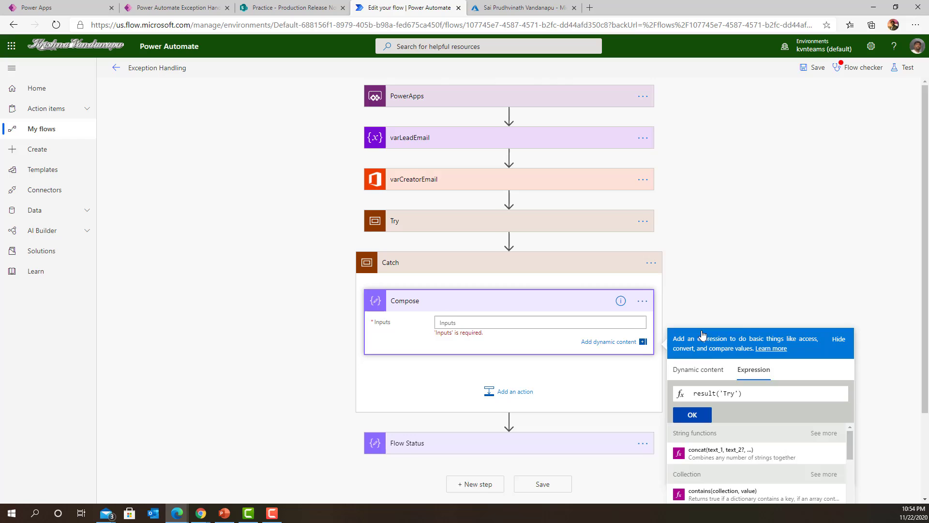
{"action": "left_click", "coordinate": [484, 395]}
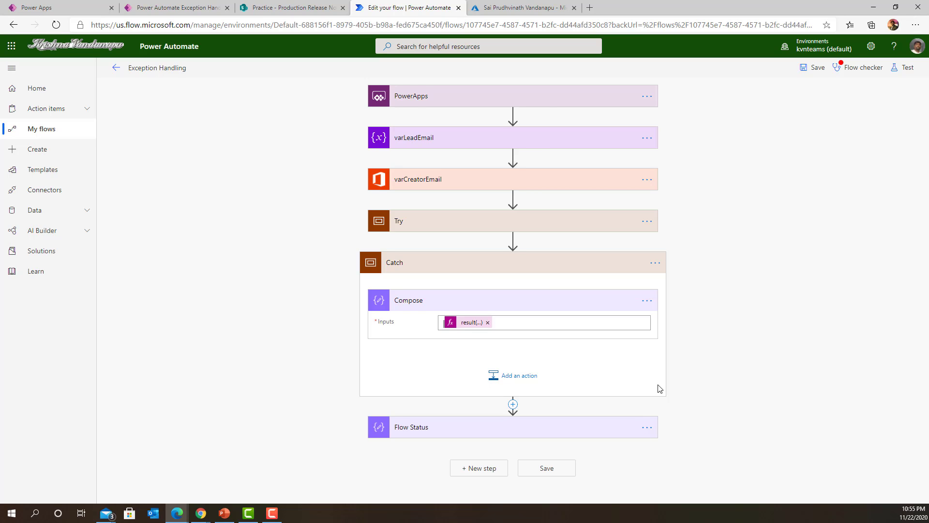
Add a Data Operation Parse JSON action below Compose in the Catch scope
{"action": "left_click", "coordinate": [493, 376]}
{"action": "left_click", "coordinate": [473, 364]}
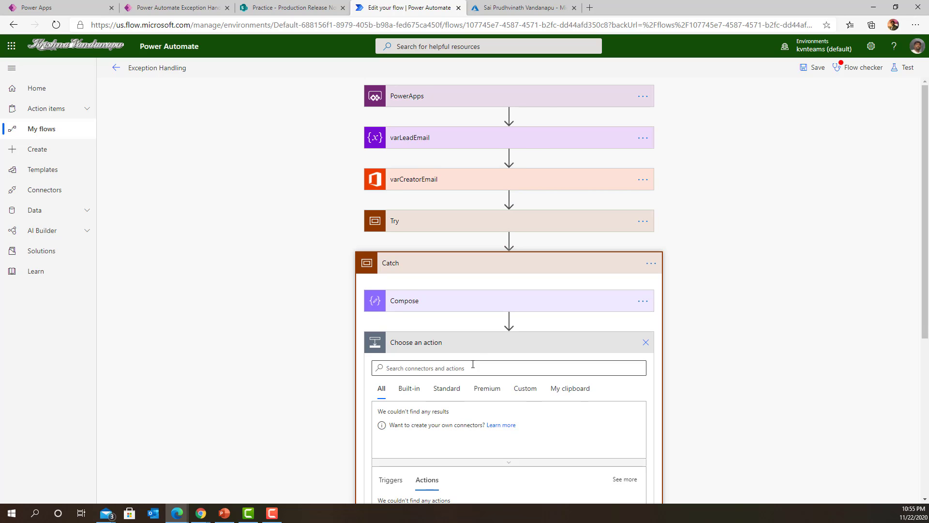
{"action": "type", "text": "parse"}
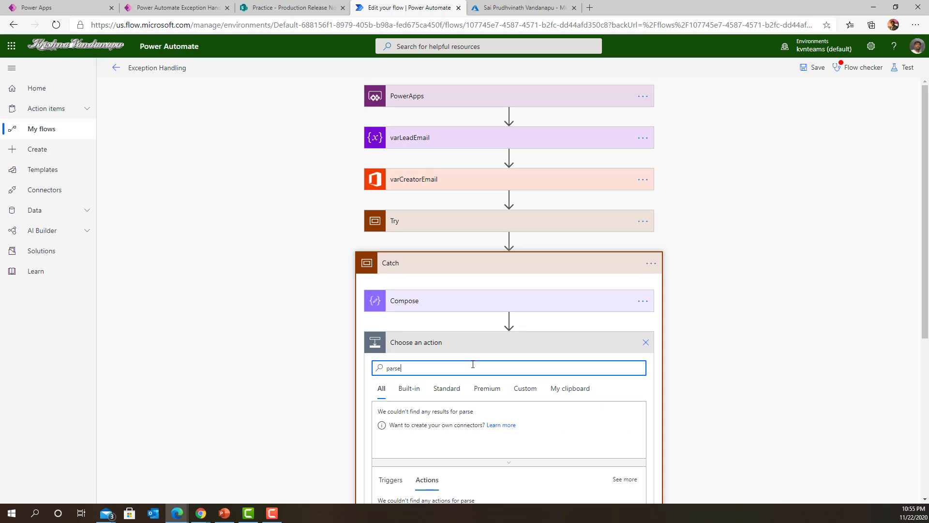
{"action": "left_click", "coordinate": [430, 425]}
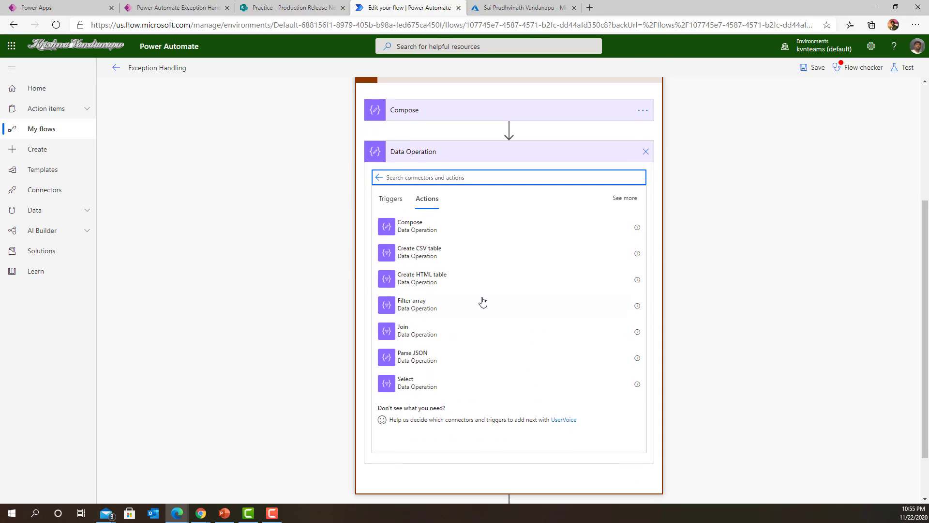
{"action": "left_click", "coordinate": [420, 355]}
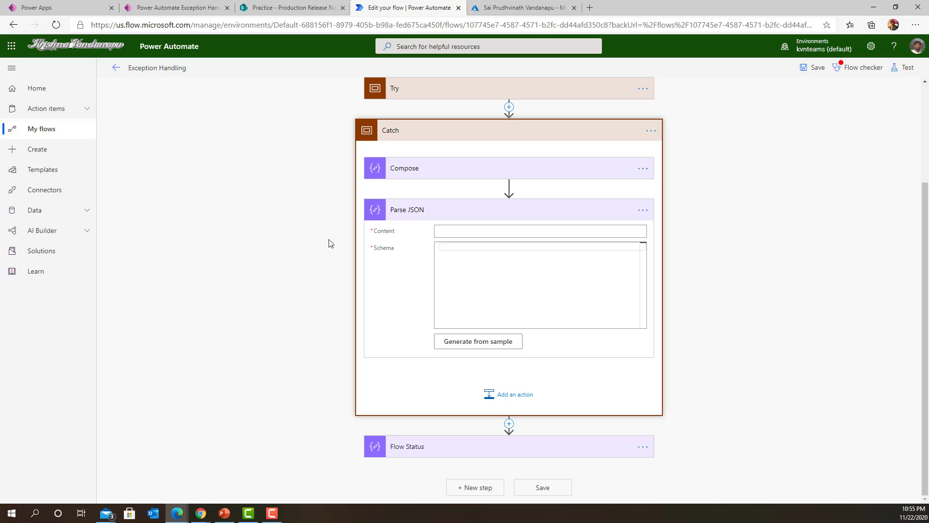
Set Parse JSON content to Compose Outputs and generate its schema from a pasted sample payload
{"action": "left_click", "coordinate": [450, 232]}
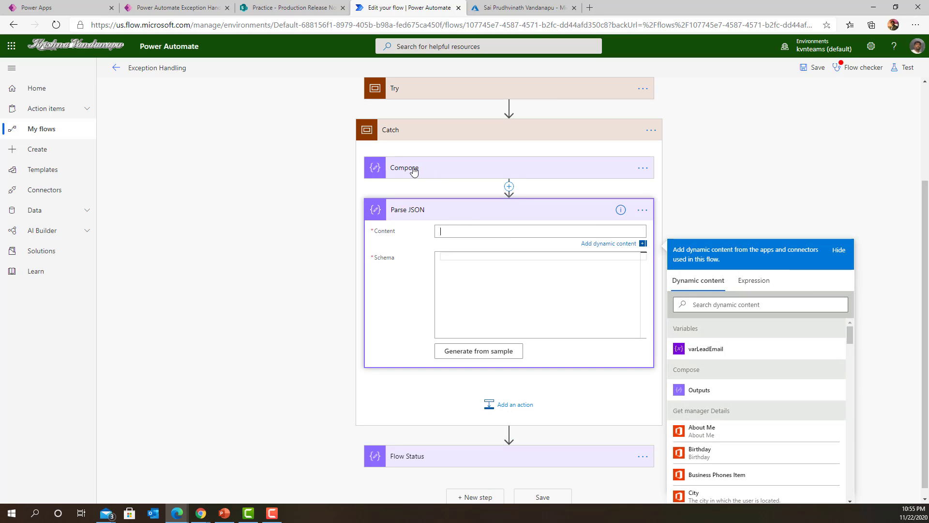
{"action": "left_click", "coordinate": [699, 389]}
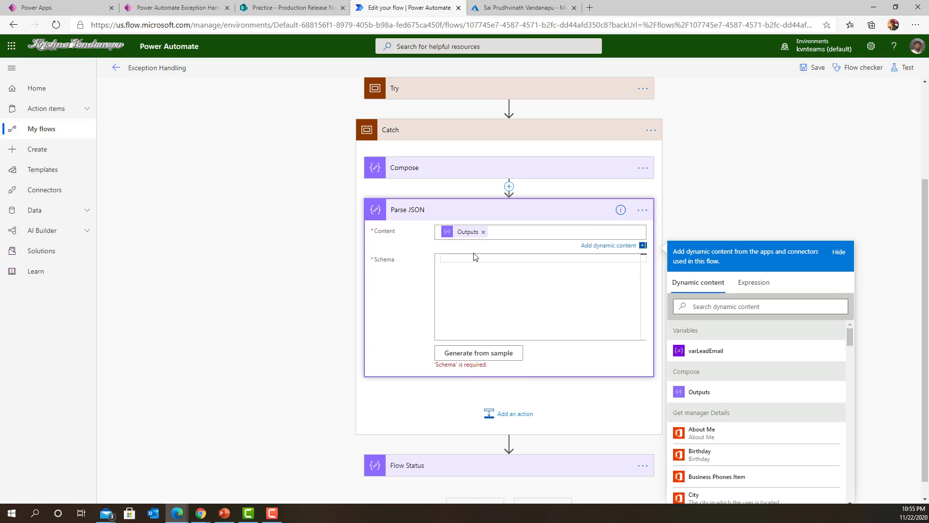
{"action": "left_click", "coordinate": [481, 353]}
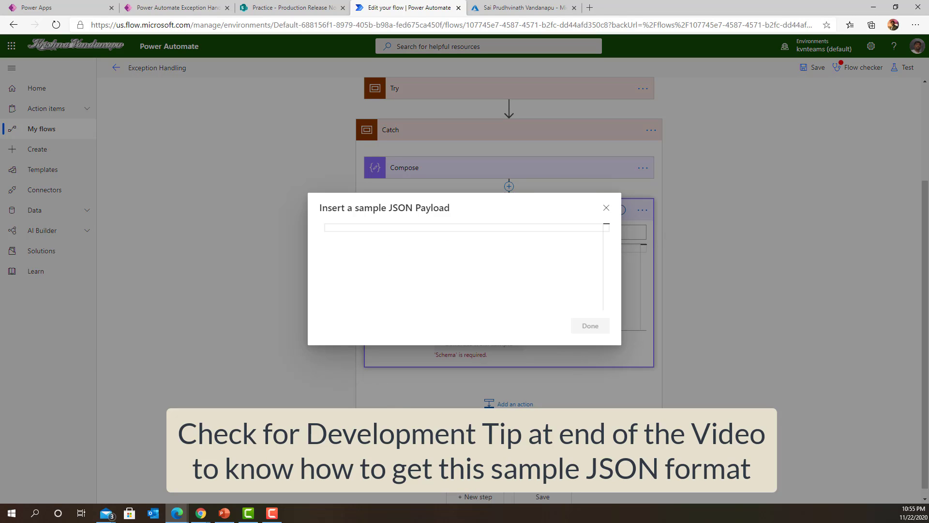
{"action": "left_click", "coordinate": [510, 357]}
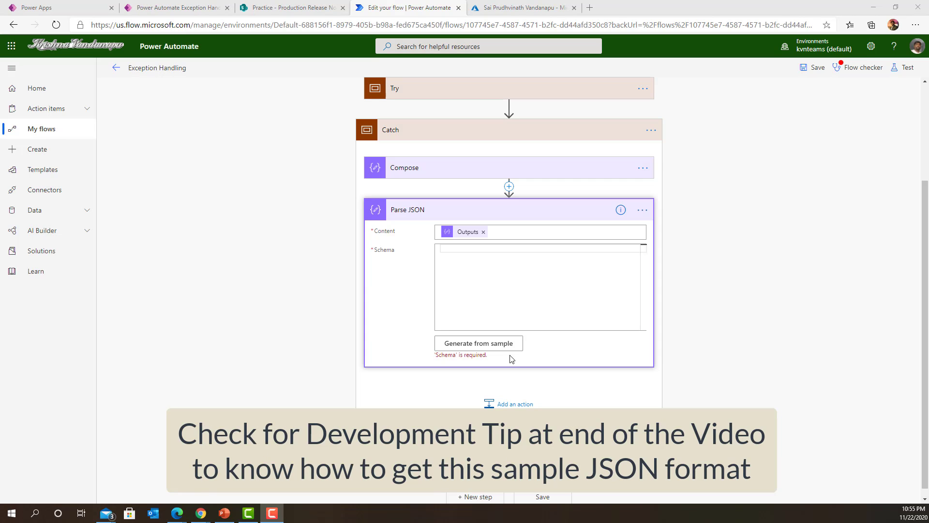
{"action": "left_click", "coordinate": [482, 345]}
{"action": "key", "text": "ctrl+v"}
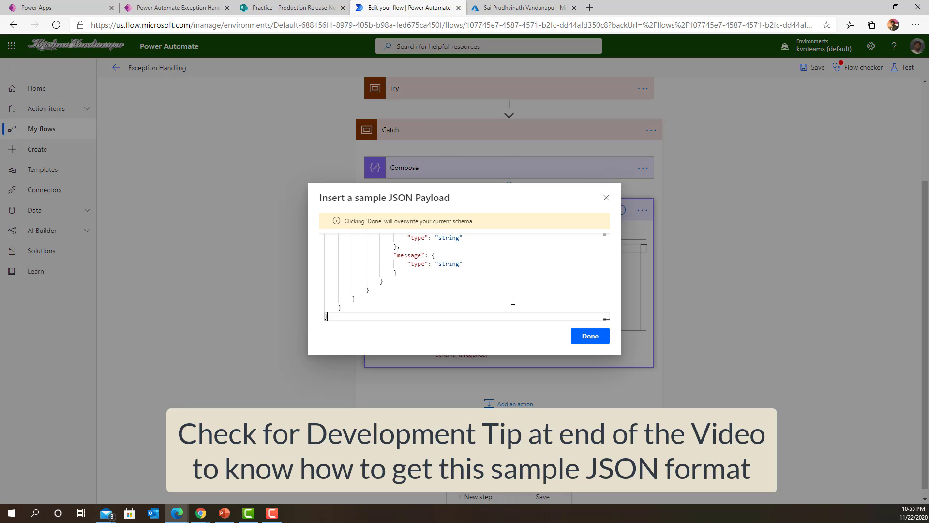
{"action": "left_click", "coordinate": [590, 334]}
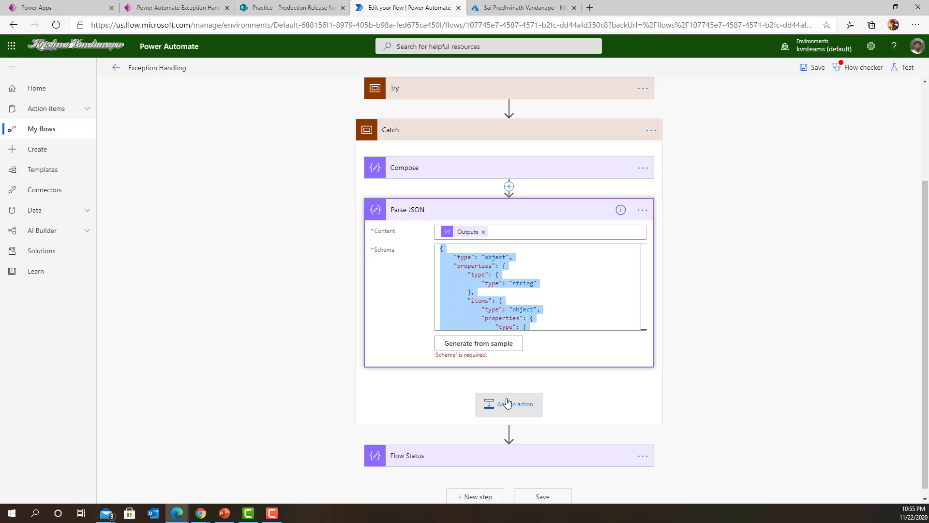
{"action": "left_click", "coordinate": [506, 403]}
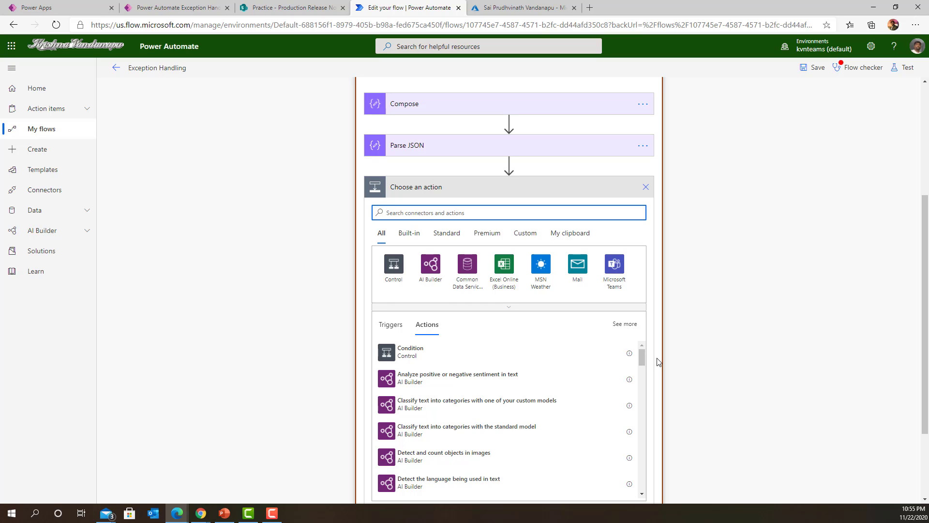
Add an Initialize variable step below varLeadEmail
{"action": "left_click", "coordinate": [646, 194]}
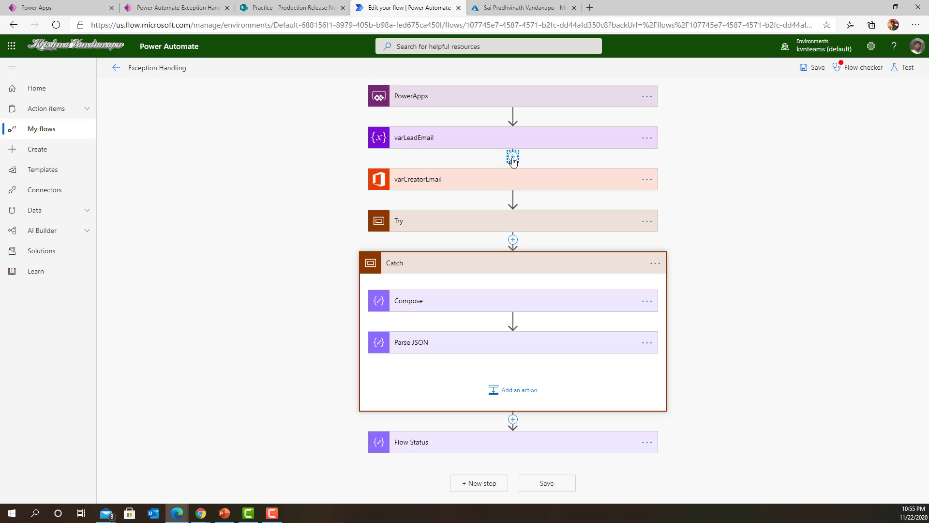
{"action": "left_click", "coordinate": [513, 156]}
{"action": "left_click", "coordinate": [489, 170]}
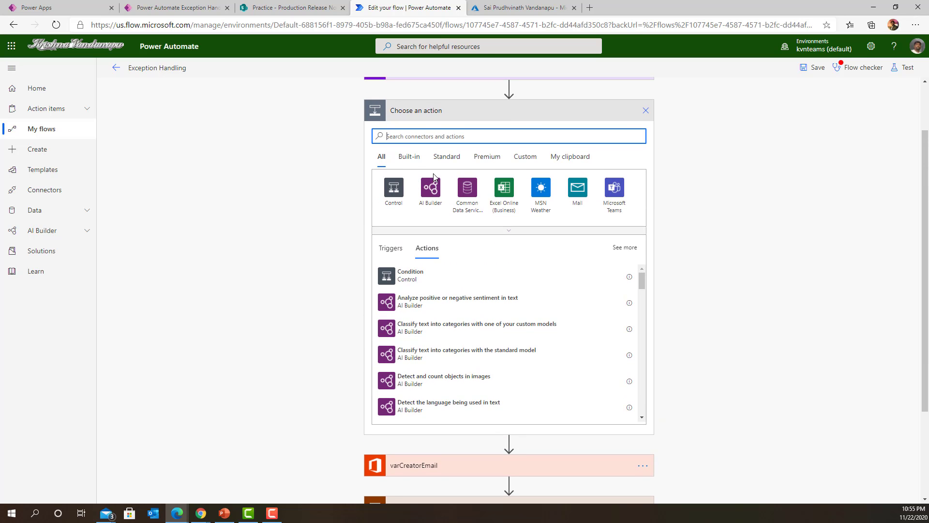
{"action": "type", "text": "variab"}
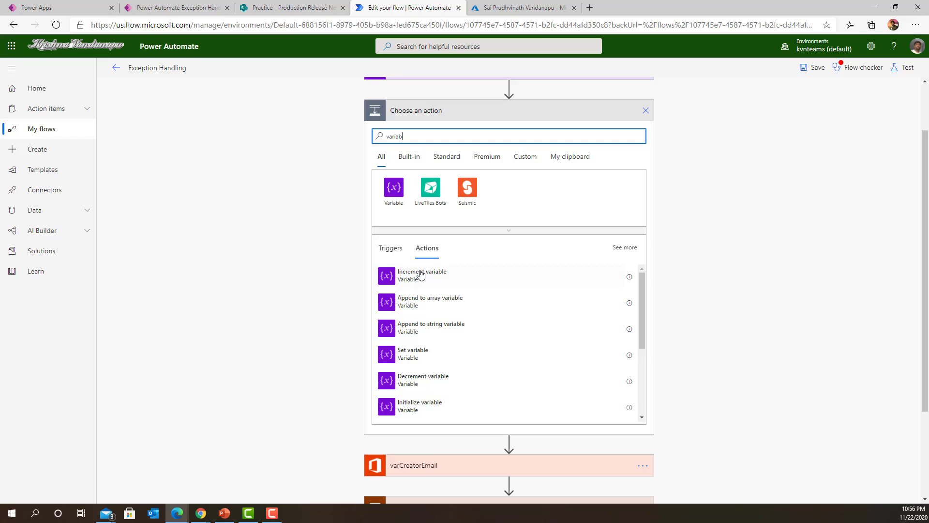
{"action": "left_click", "coordinate": [427, 406]}
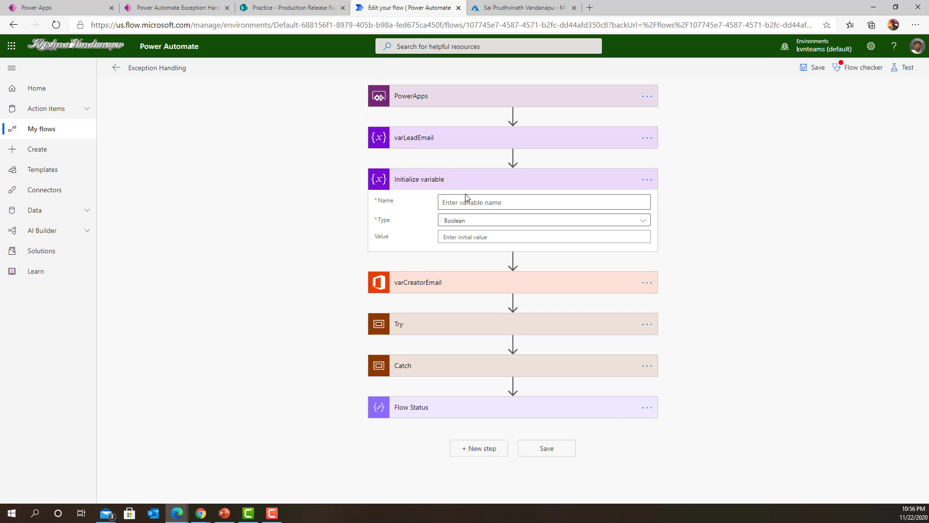
Name the variable varErrorMessage, type String, and rename the step Error Message
{"action": "left_click", "coordinate": [466, 203]}
{"action": "type", "text": "varErro"}
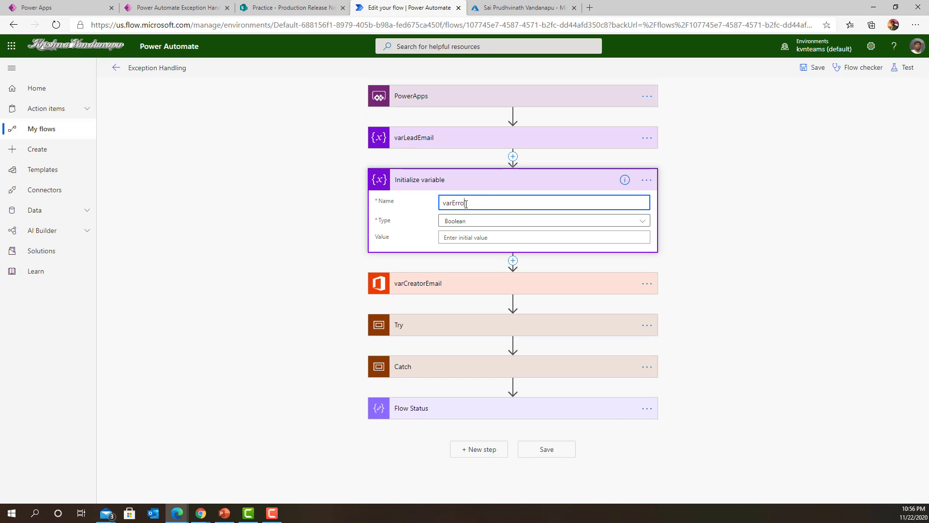
{"action": "type", "text": "rMessage"}
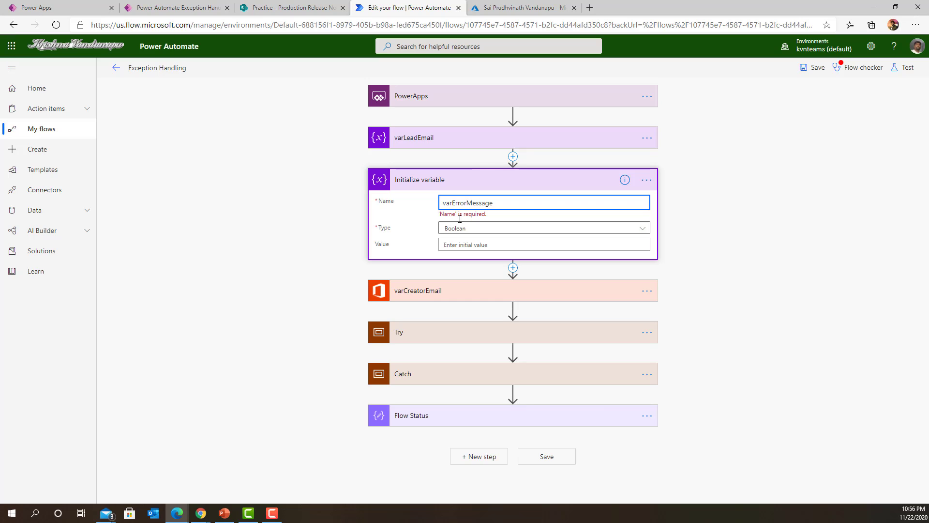
{"action": "key", "text": "Tab"}
{"action": "left_click", "coordinate": [460, 222]}
{"action": "left_click", "coordinate": [453, 289]}
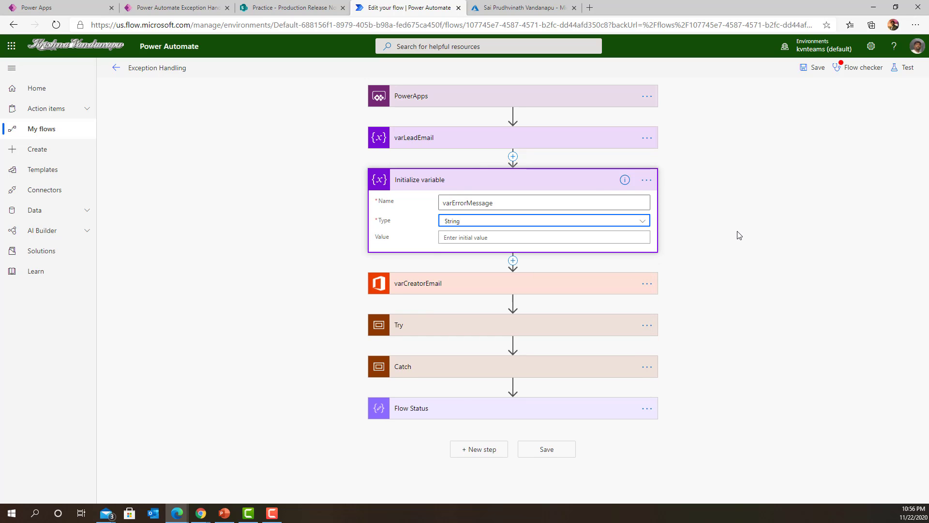
{"action": "left_click", "coordinate": [654, 180]}
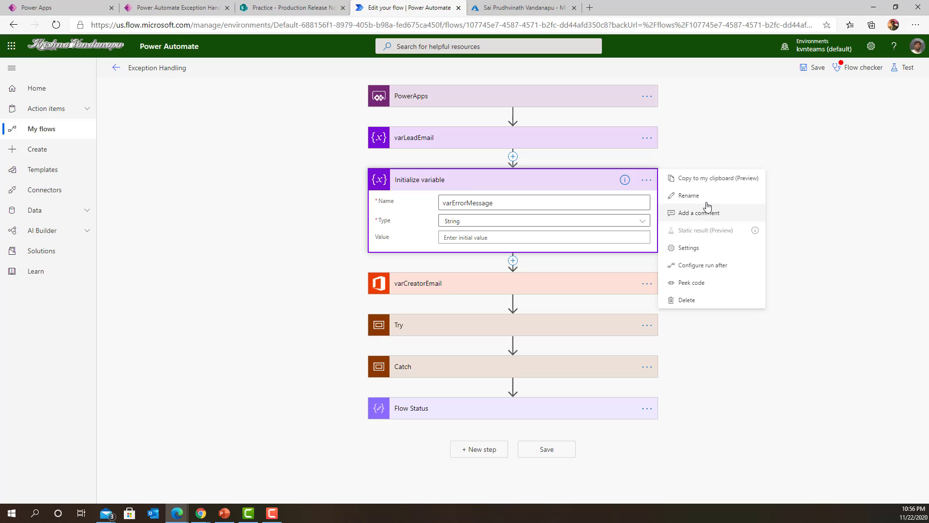
{"action": "left_click", "coordinate": [703, 203]}
{"action": "type", "text": "Error Message"}
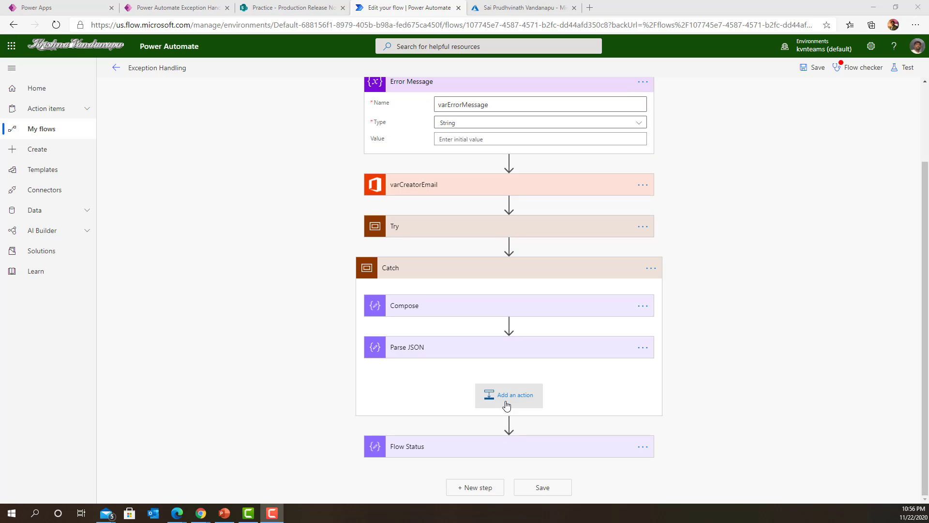
Add an Append to string variable action in Catch targeting varErrorMessage
{"action": "left_click", "coordinate": [507, 398]}
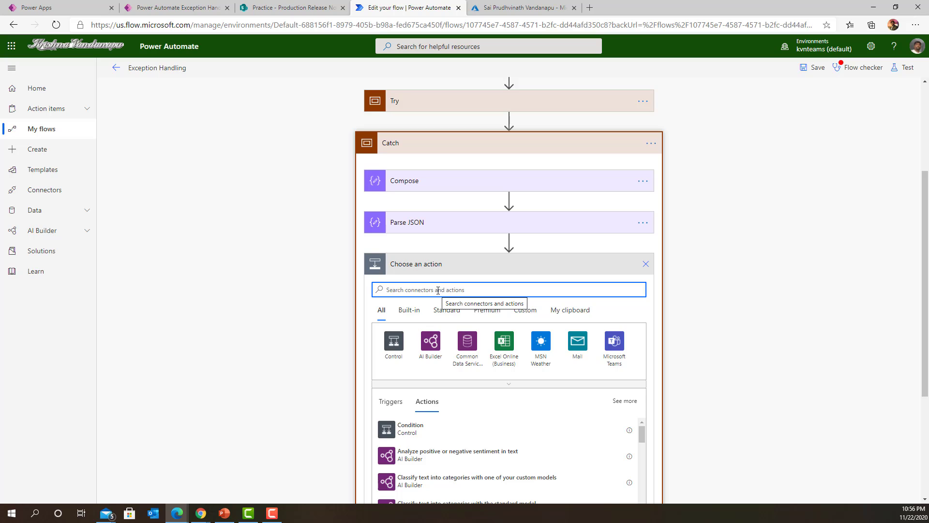
{"action": "type", "text": "varia"}
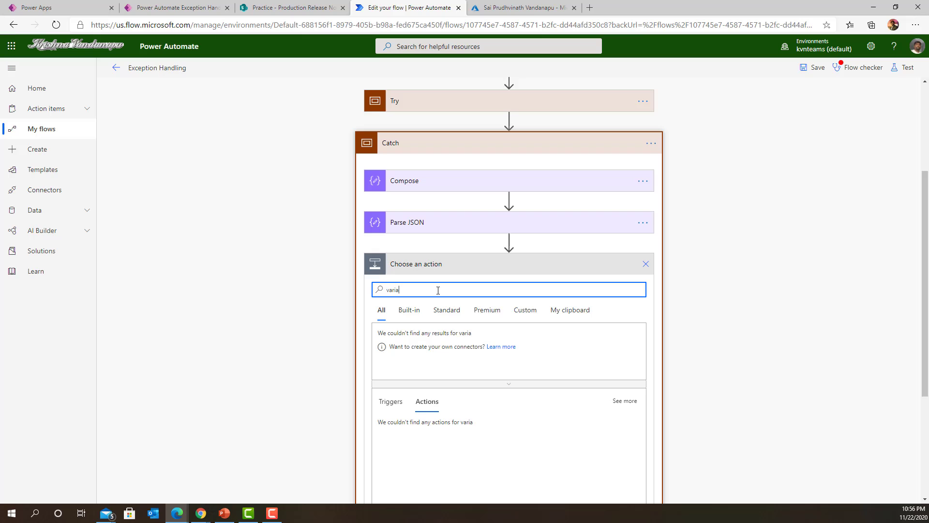
{"action": "scroll", "coordinate": [806, 400], "scroll_direction": "down", "scroll_amount": 3}
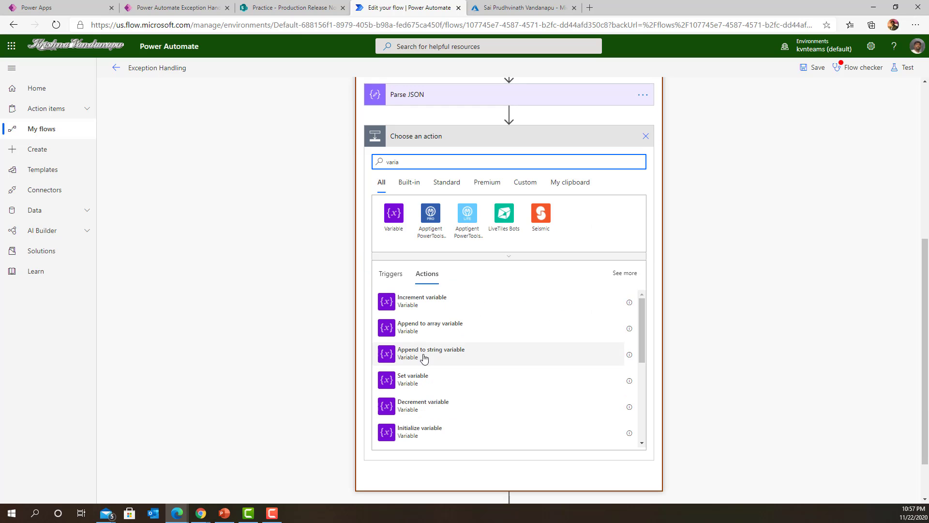
{"action": "left_click", "coordinate": [430, 358]}
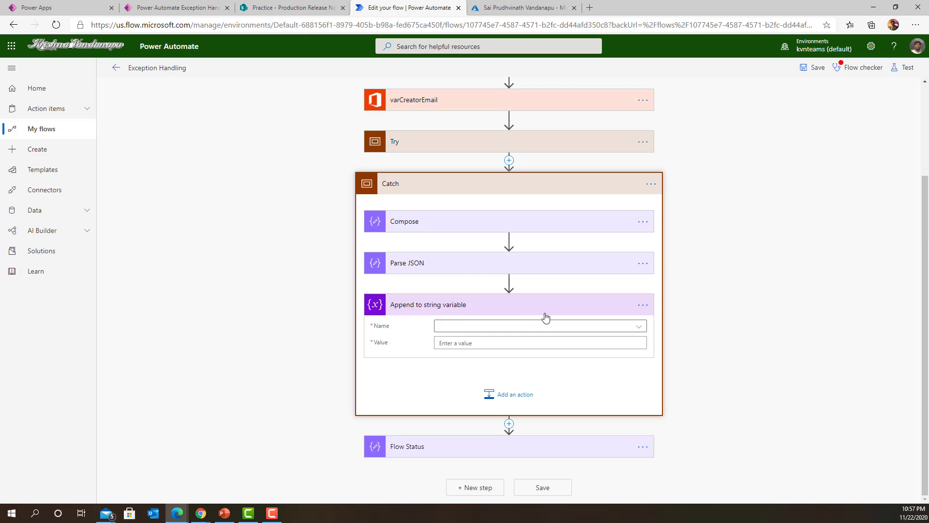
{"action": "left_click", "coordinate": [474, 326]}
{"action": "left_click", "coordinate": [472, 360]}
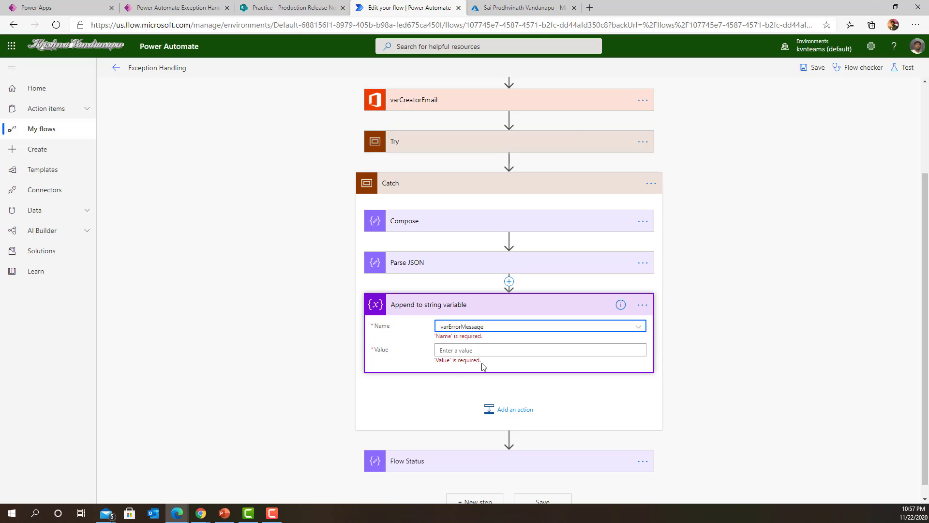
Set the appended value to the Parse JSON message dynamic content
{"action": "left_click", "coordinate": [728, 302]}
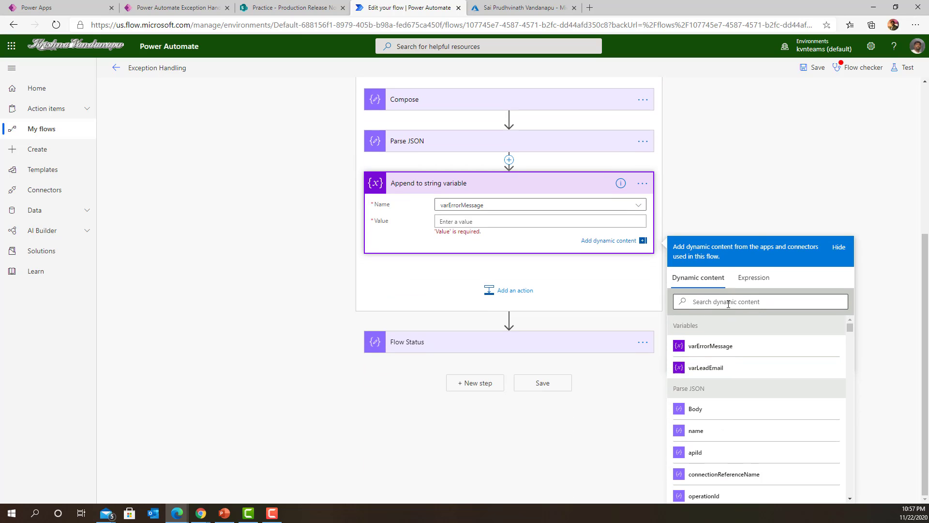
{"action": "type", "text": "mess"}
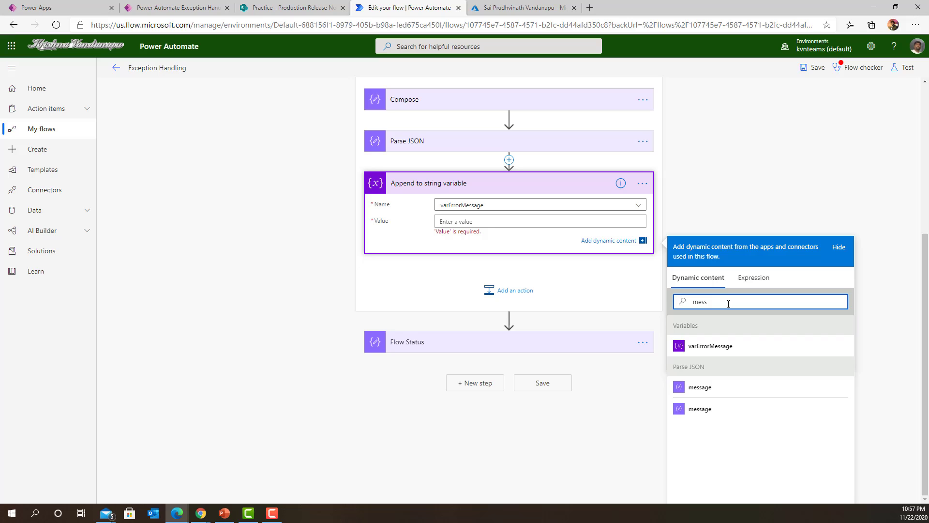
{"action": "left_click", "coordinate": [701, 387]}
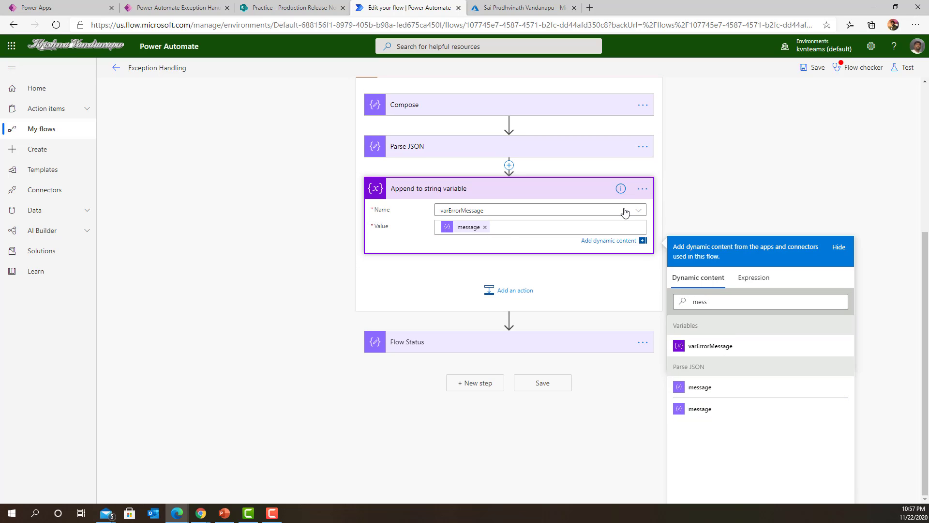
{"action": "left_click", "coordinate": [730, 175]}
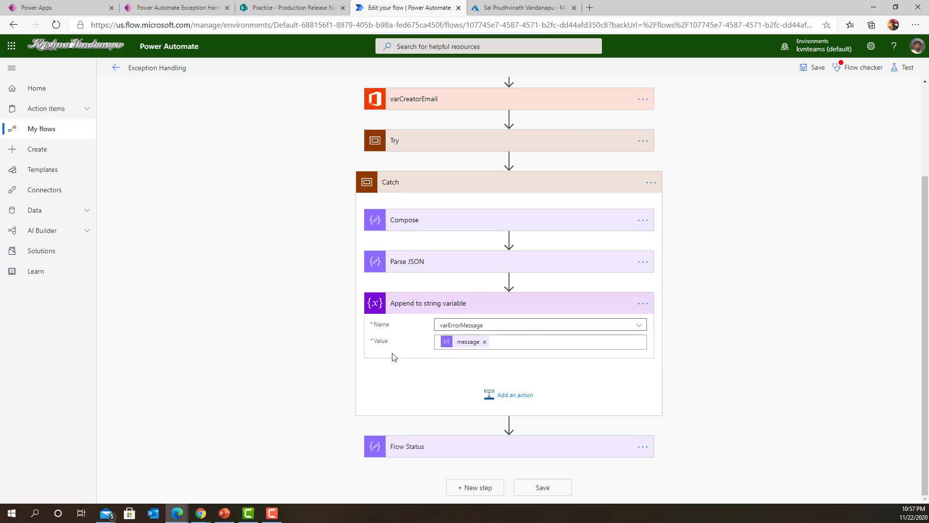
{"action": "mouse_move", "coordinate": [446, 345]}
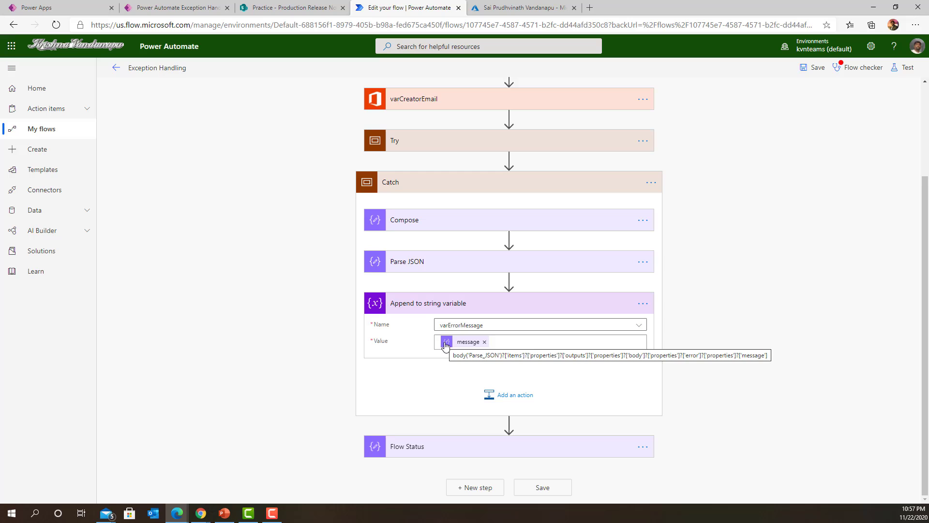
{"action": "left_click", "coordinate": [435, 267]}
{"action": "left_click", "coordinate": [540, 268]}
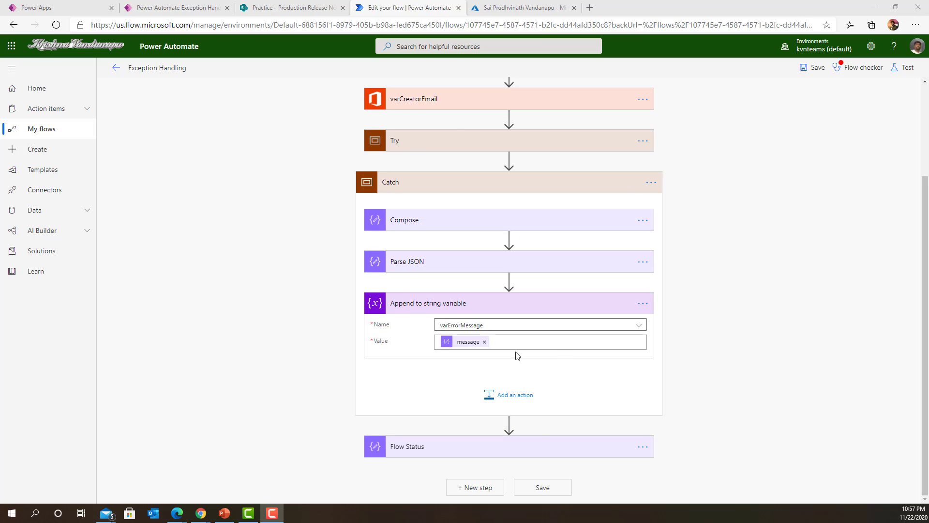
{"action": "left_click", "coordinate": [508, 423]}
Insert an empty Control scope before Flow Status and rename it Finally
{"action": "left_click", "coordinate": [525, 433]}
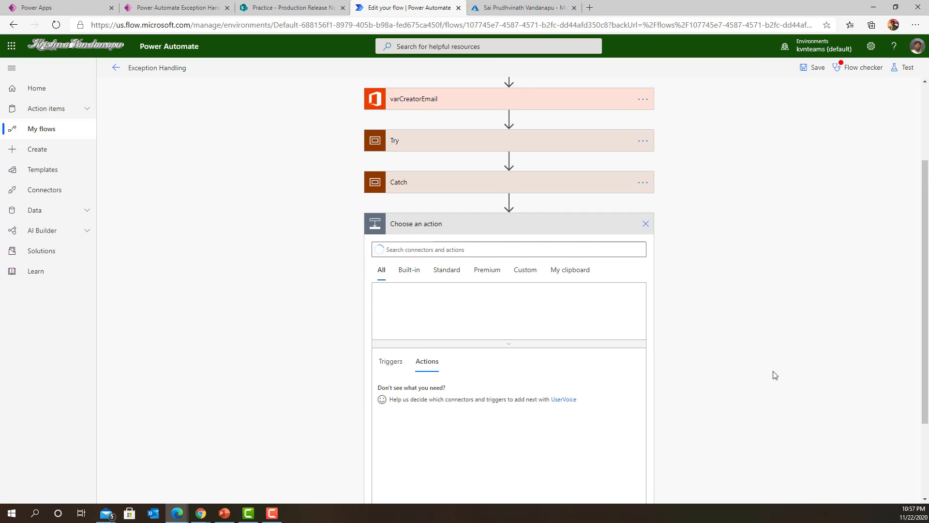
{"action": "left_click", "coordinate": [405, 200]}
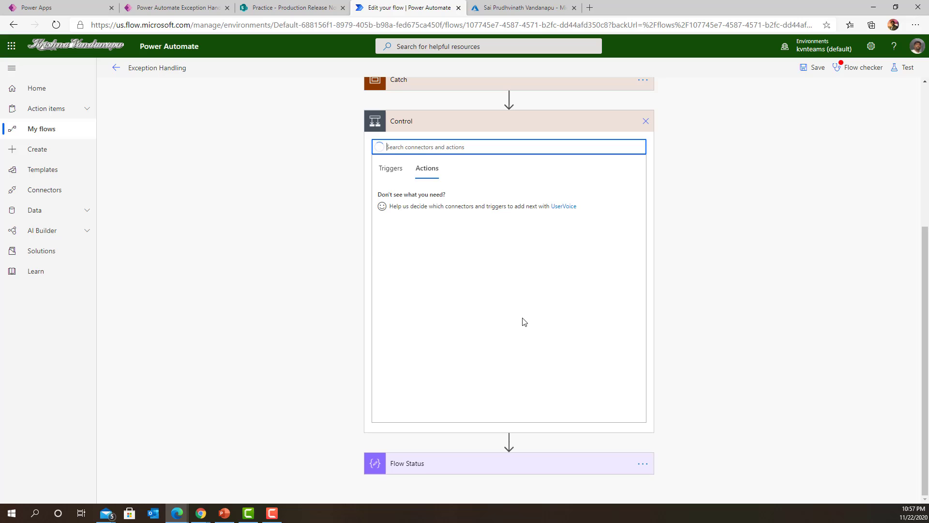
{"action": "left_click", "coordinate": [428, 276]}
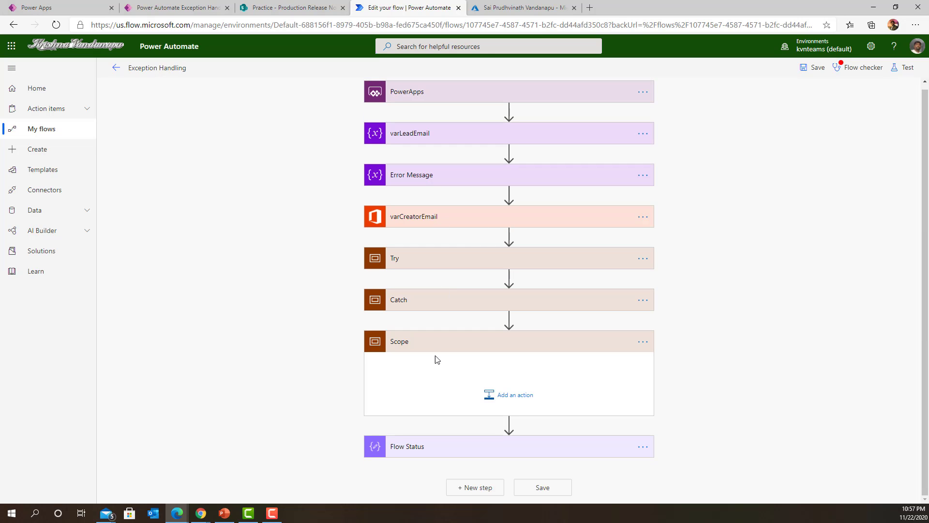
{"action": "left_click", "coordinate": [648, 342]}
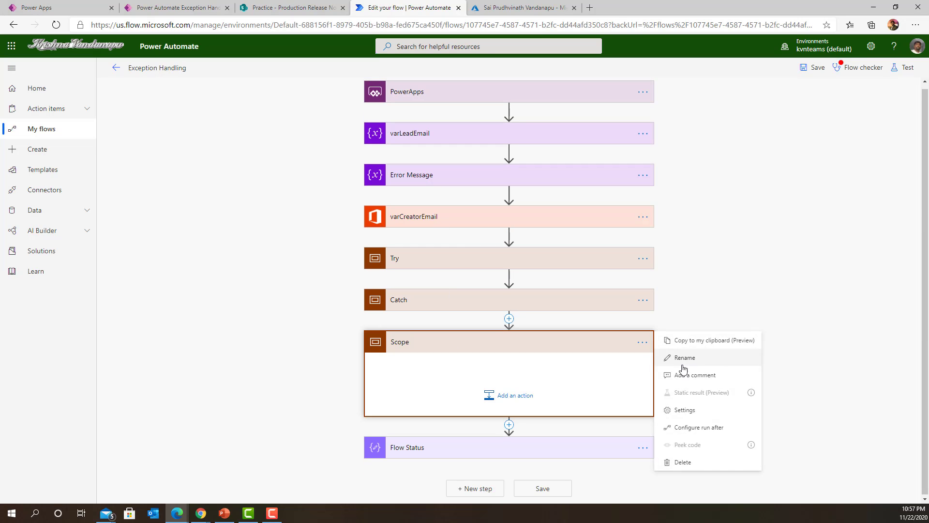
{"action": "left_click", "coordinate": [682, 363]}
{"action": "type", "text": "Finally"}
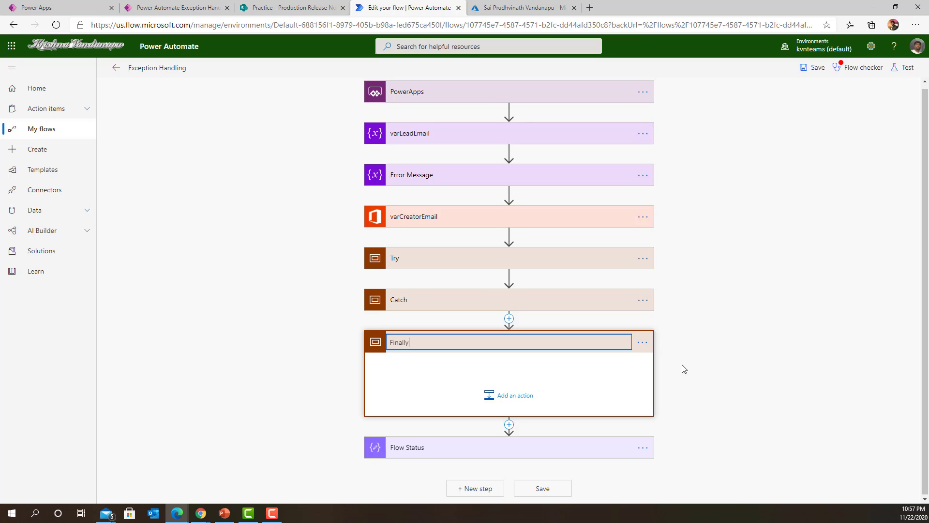
{"action": "key", "text": "Return"}
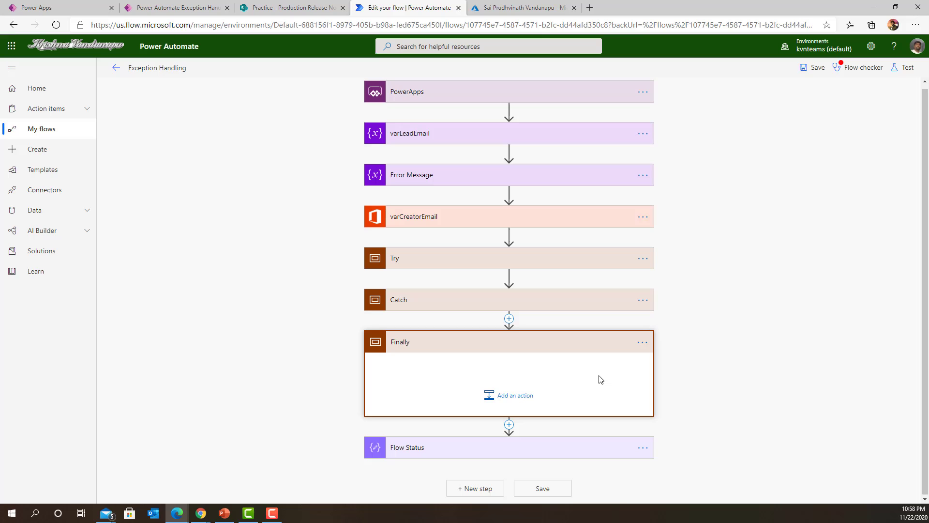
Add a Condition in Finally testing whether the length(...) expression equals 0
{"action": "left_click", "coordinate": [515, 395]}
{"action": "left_click", "coordinate": [394, 456]}
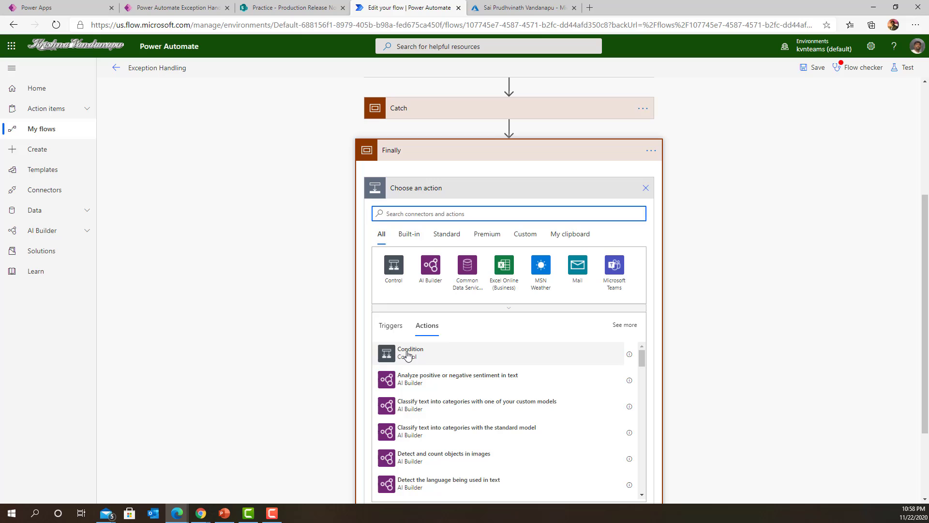
{"action": "left_click", "coordinate": [404, 356]}
{"action": "left_click", "coordinate": [419, 234]}
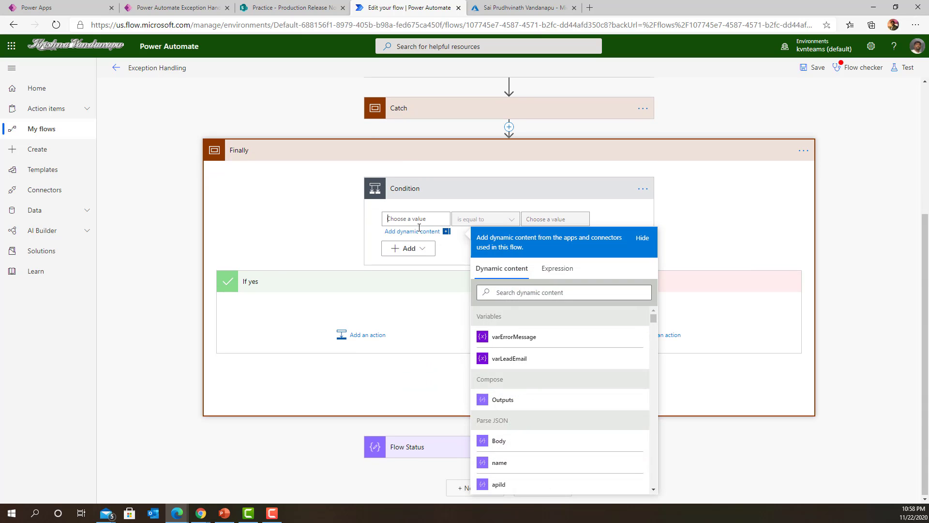
{"action": "left_click", "coordinate": [558, 269]}
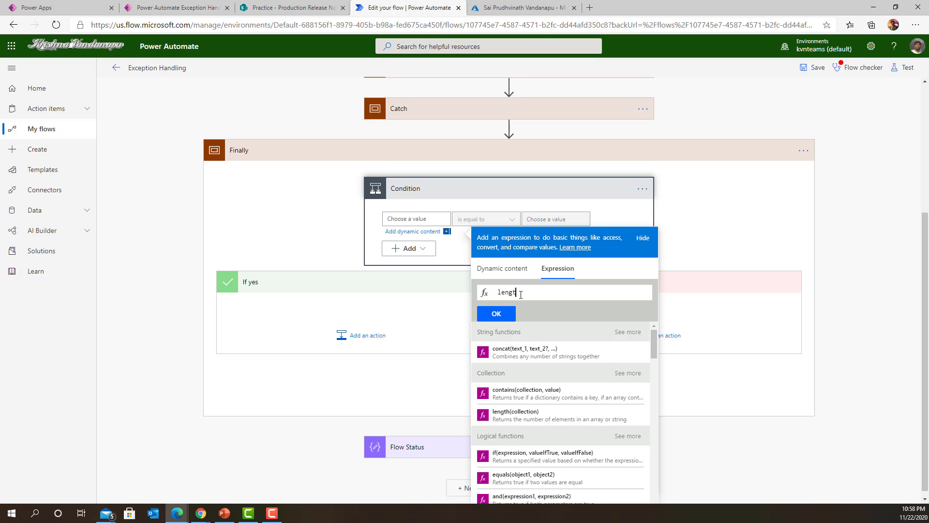
{"action": "left_click", "coordinate": [496, 313]}
{"action": "left_click", "coordinate": [533, 218]}
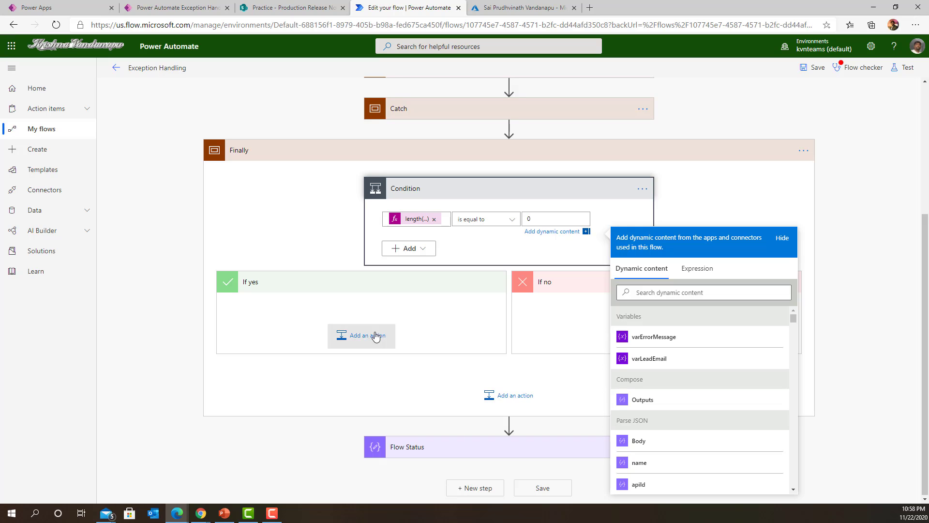
{"action": "left_click", "coordinate": [440, 303]}
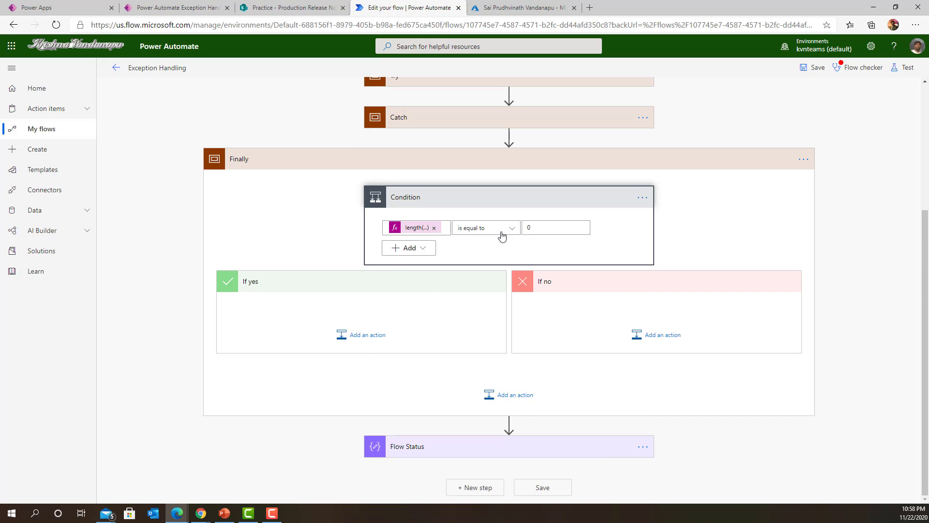
Move the Flow Status step into the condition's If yes branch
{"action": "left_click", "coordinate": [342, 336]}
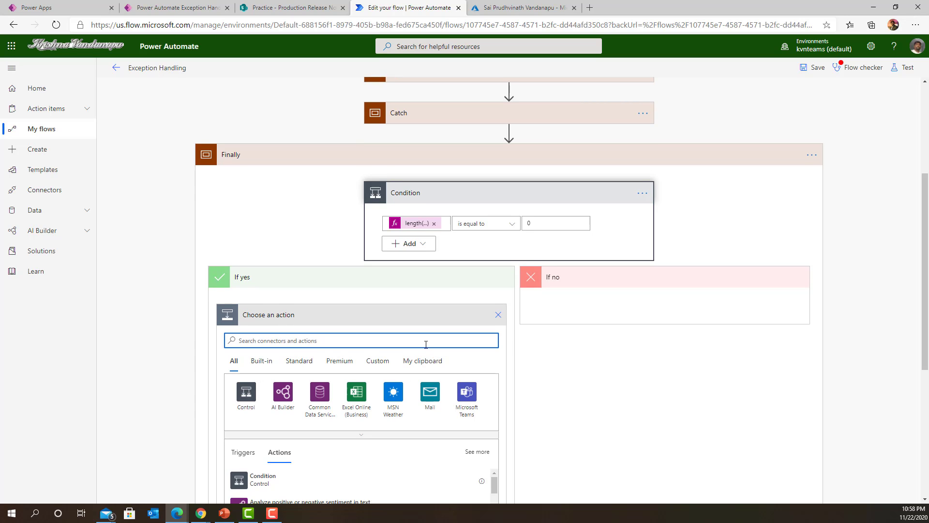
{"action": "scroll", "coordinate": [321, 353], "scroll_direction": "down", "scroll_amount": 3}
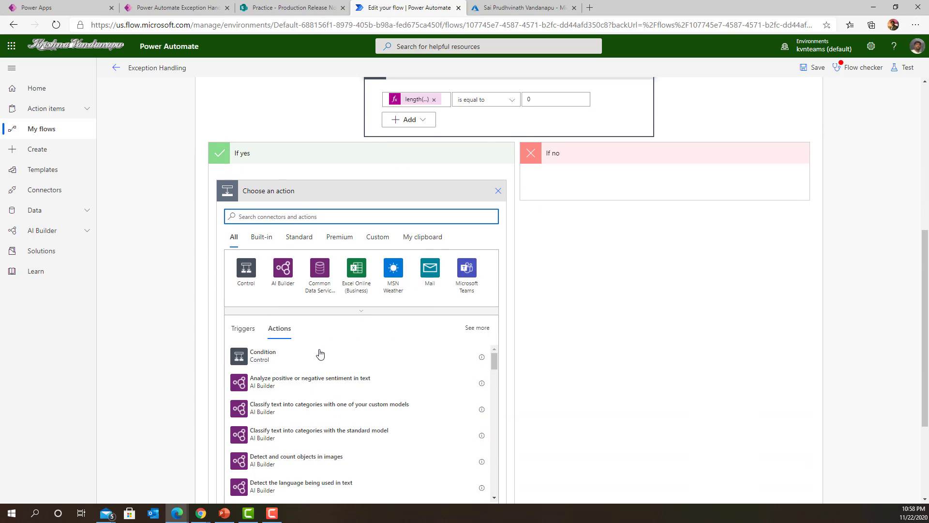
{"action": "left_click", "coordinate": [498, 190]}
{"action": "left_click_drag", "start_coordinate": [484, 449], "coordinate": [335, 352]}
{"action": "left_click", "coordinate": [292, 334]}
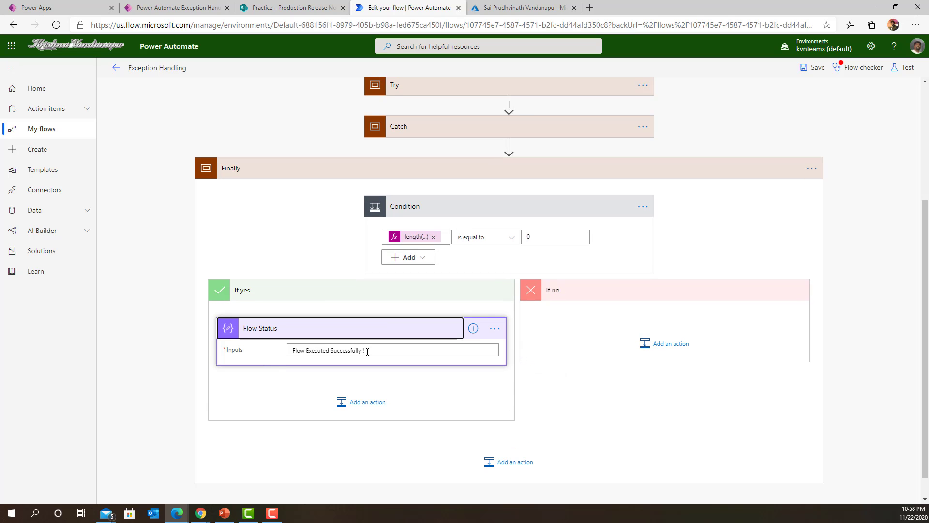
Add an Outlook Send an email (V2) under If no, with a recipient and subject 'Exception in sending email to Manager'
{"action": "left_click", "coordinate": [661, 345]}
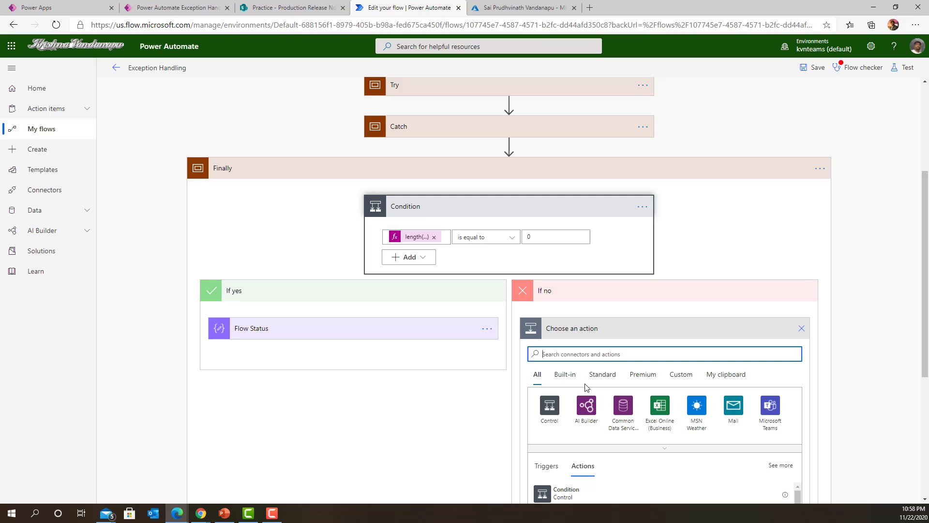
{"action": "type", "text": "email"}
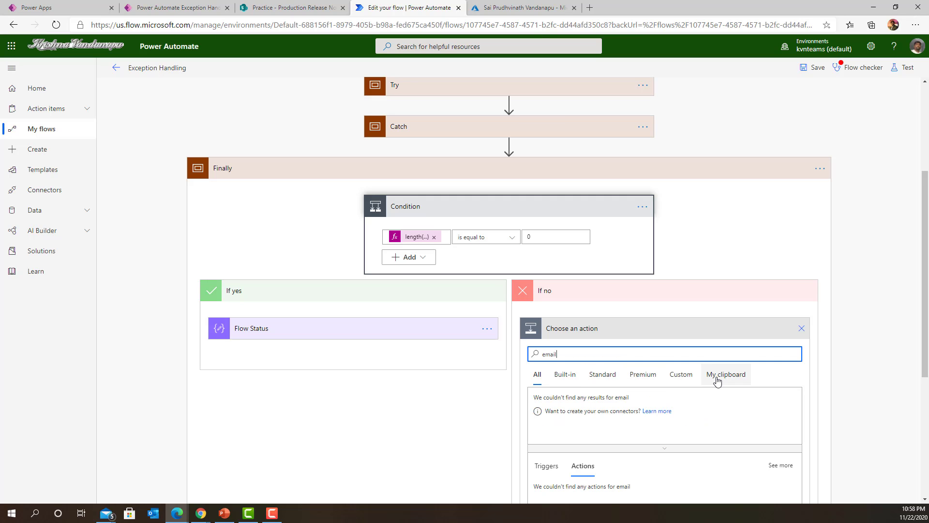
{"action": "scroll", "coordinate": [750, 379], "scroll_direction": "down", "scroll_amount": 3}
{"action": "left_click", "coordinate": [598, 287]}
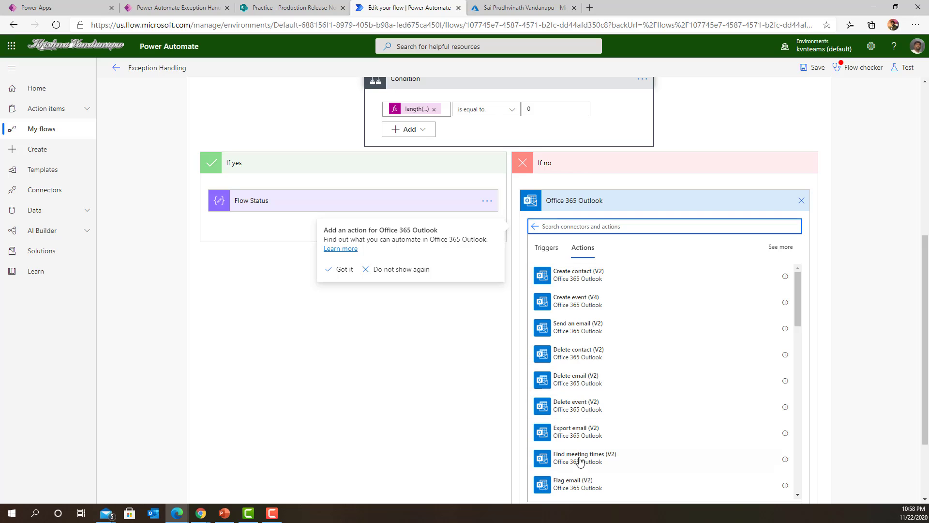
{"action": "left_click", "coordinate": [578, 326]}
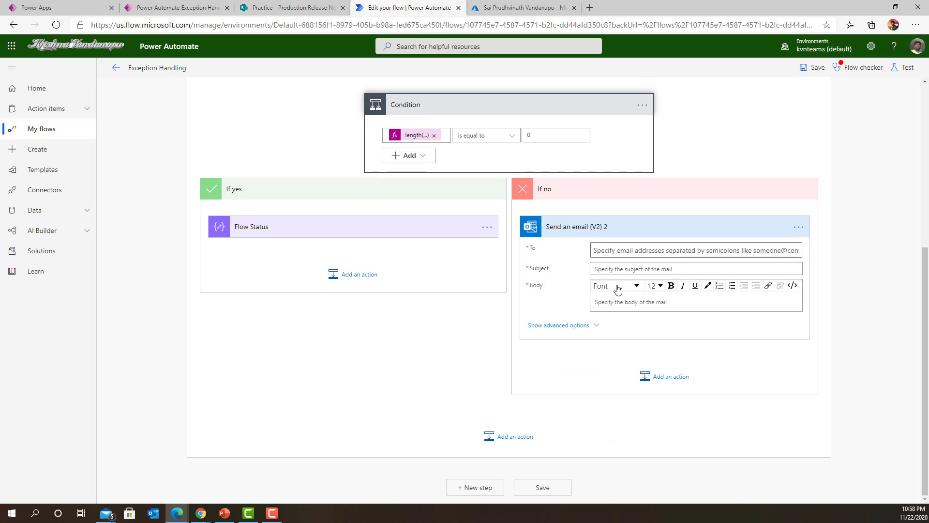
{"action": "left_click", "coordinate": [630, 249]}
{"action": "type", "text": "kri"}
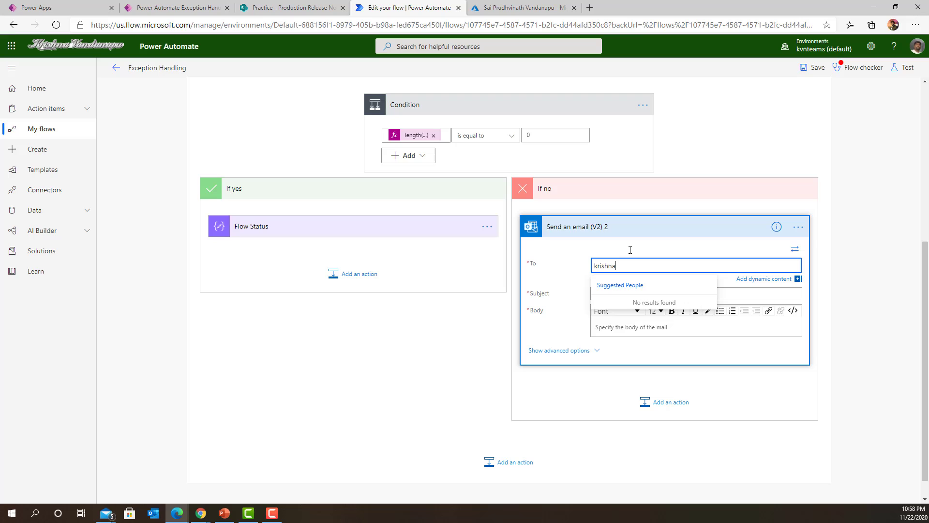
{"action": "type", "text": "shna"}
{"action": "left_click", "coordinate": [637, 304]}
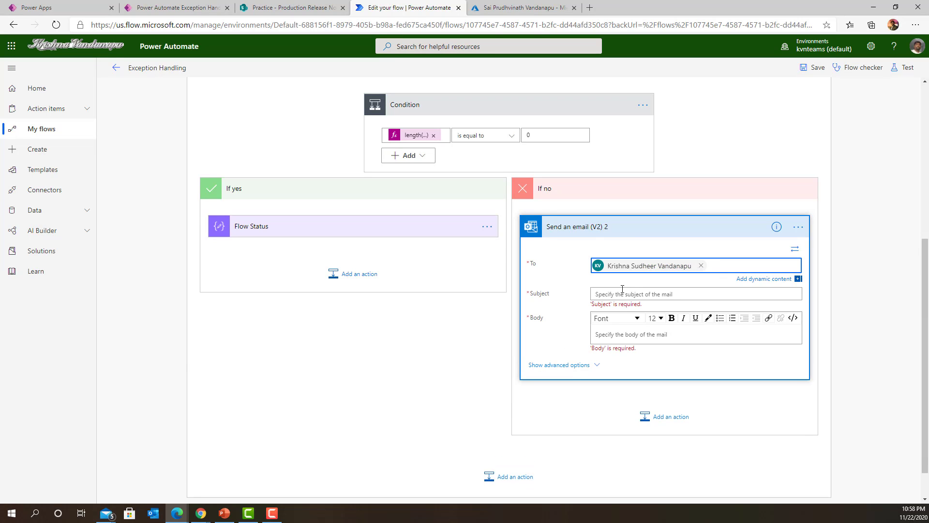
{"action": "left_click", "coordinate": [623, 289]}
{"action": "type", "text": "E"}
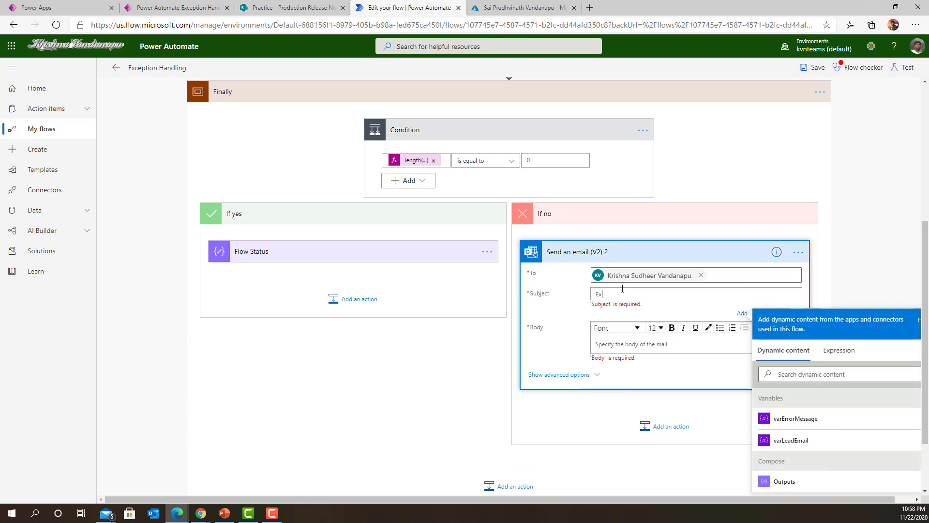
{"action": "type", "text": "xception in sending email to Manager"}
Write the body greeting and exception note, inserting the Parse JSON message token
{"action": "left_click", "coordinate": [631, 342]}
{"action": "type", "text": "Hi Team,"}
{"action": "key", "text": "Return"}
{"action": "type", "text": "T"}
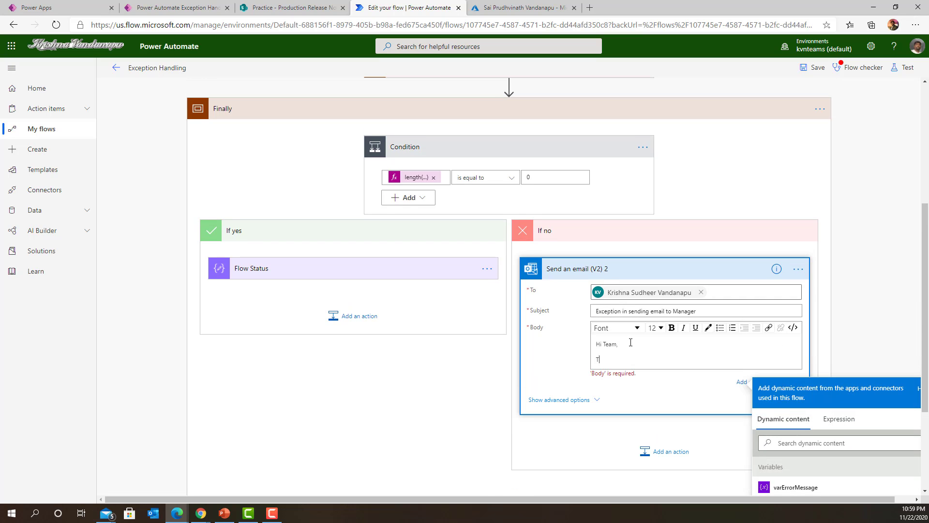
{"action": "type", "text": "here is an exception in sending email yt"}
{"action": "type", "text": "or:"}
{"action": "left_click", "coordinate": [842, 443]}
{"action": "type", "text": "mess"}
{"action": "scroll", "coordinate": [823, 425], "scroll_direction": "down", "scroll_amount": 3}
{"action": "left_click", "coordinate": [785, 391]}
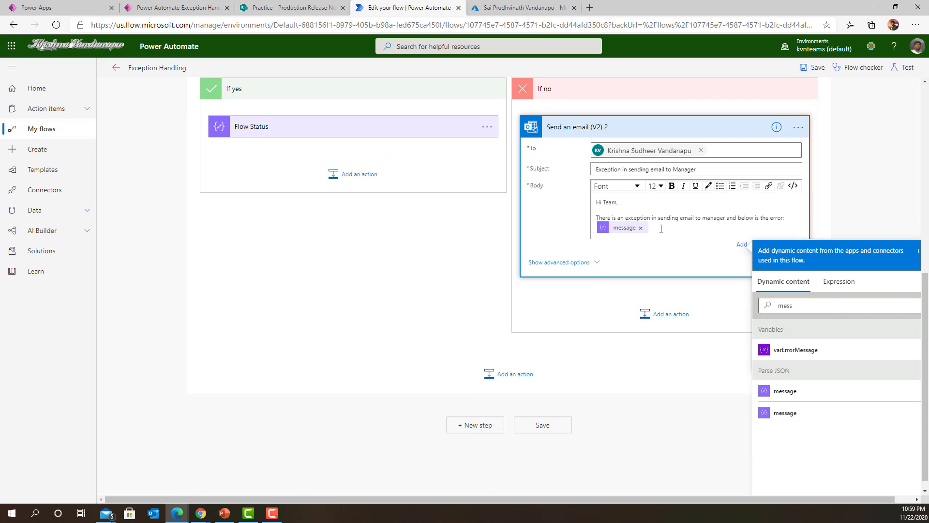
Add a non-bold sign-off ending 'Admin Team' and collapse the email action
{"action": "key", "text": "ctrl+b"}
{"action": "key", "text": "Return"}
{"action": "type", "text": "Regatds"}
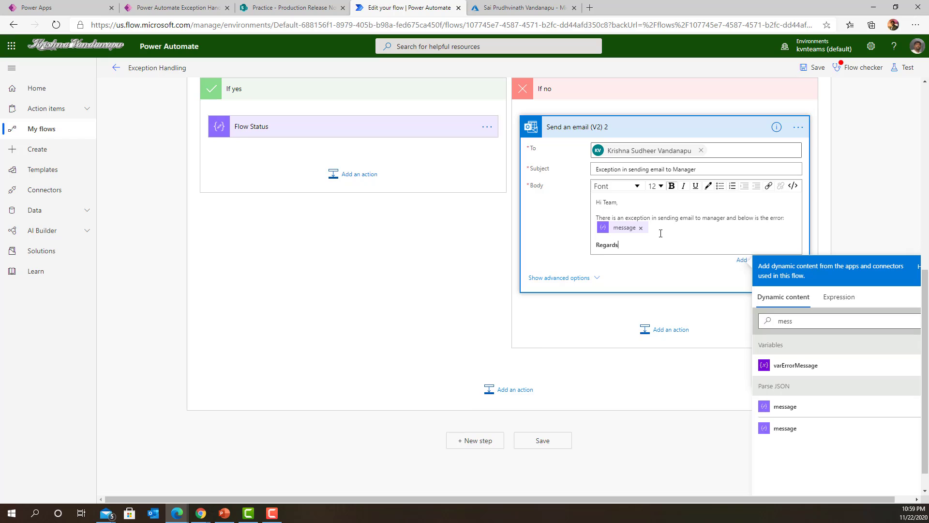
{"action": "type", "text": ","}
{"action": "key", "text": "Return"}
{"action": "type", "text": "Admin Team"}
{"action": "left_click_drag", "start_coordinate": [631, 252], "coordinate": [595, 244]}
{"action": "key", "text": "ctrl+b"}
{"action": "left_click", "coordinate": [666, 246]}
{"action": "left_click", "coordinate": [868, 231]}
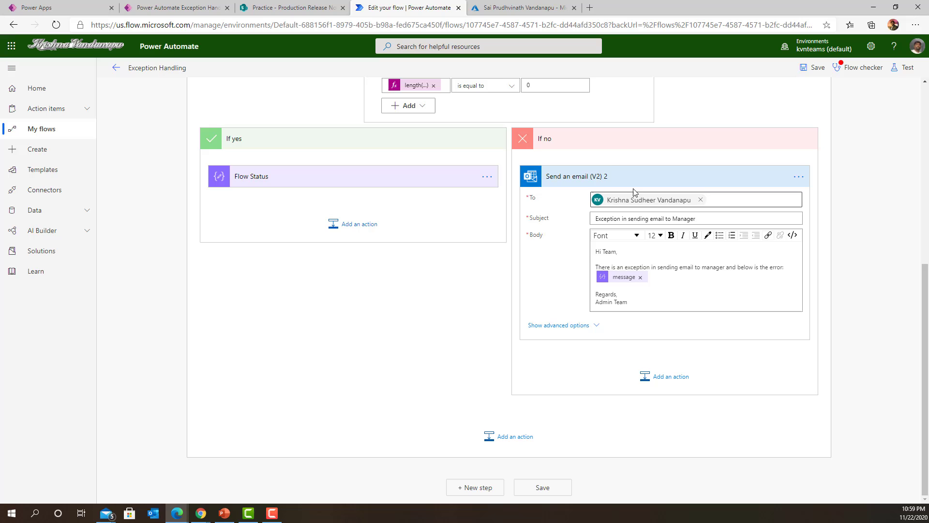
{"action": "left_click", "coordinate": [675, 176]}
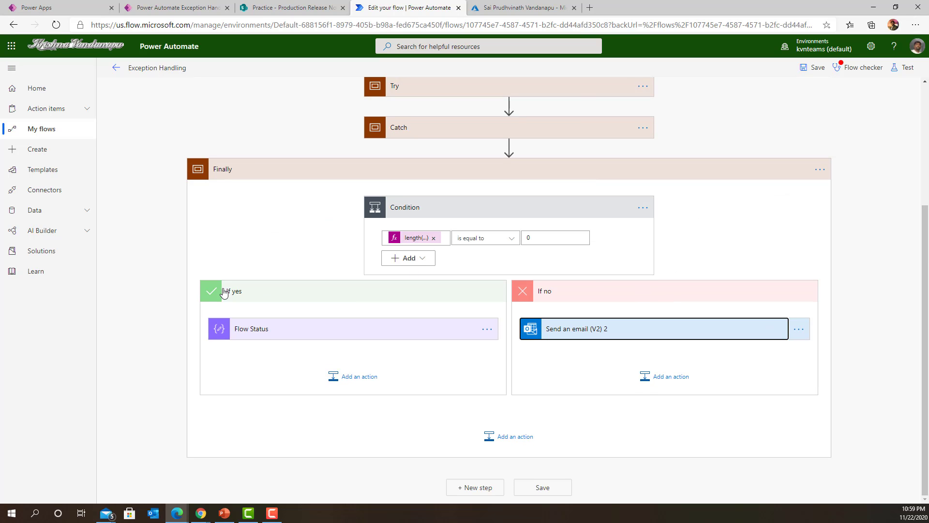
Save the flow
{"action": "left_click", "coordinate": [460, 175]}
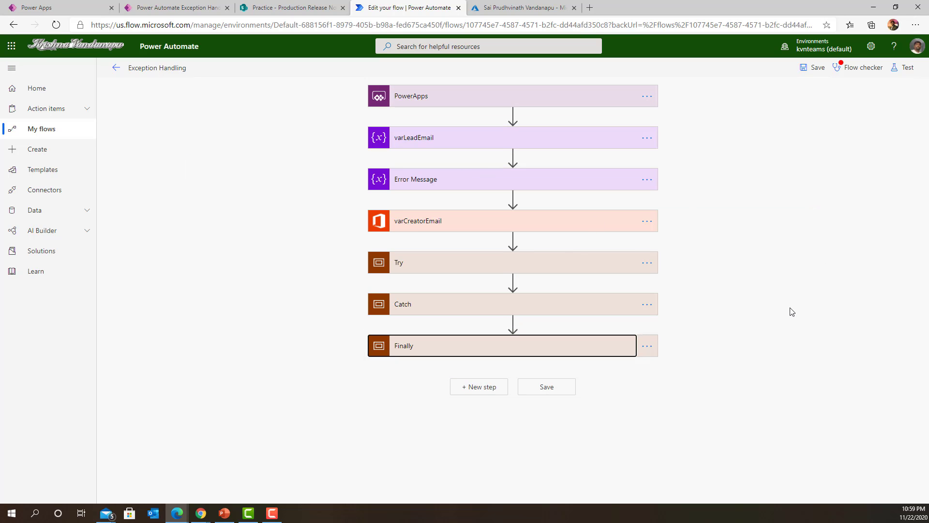
{"action": "left_click", "coordinate": [794, 311]}
{"action": "left_click", "coordinate": [813, 69]}
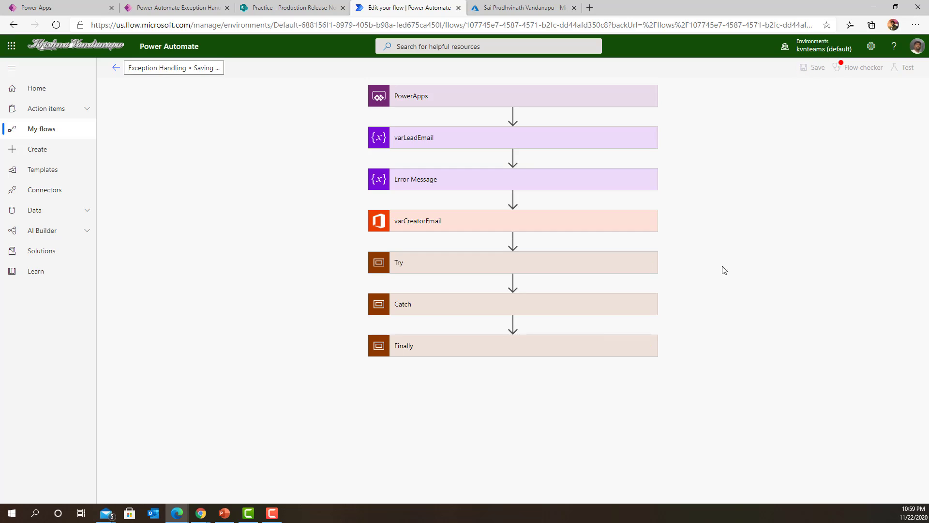
{"action": "left_click", "coordinate": [466, 347]}
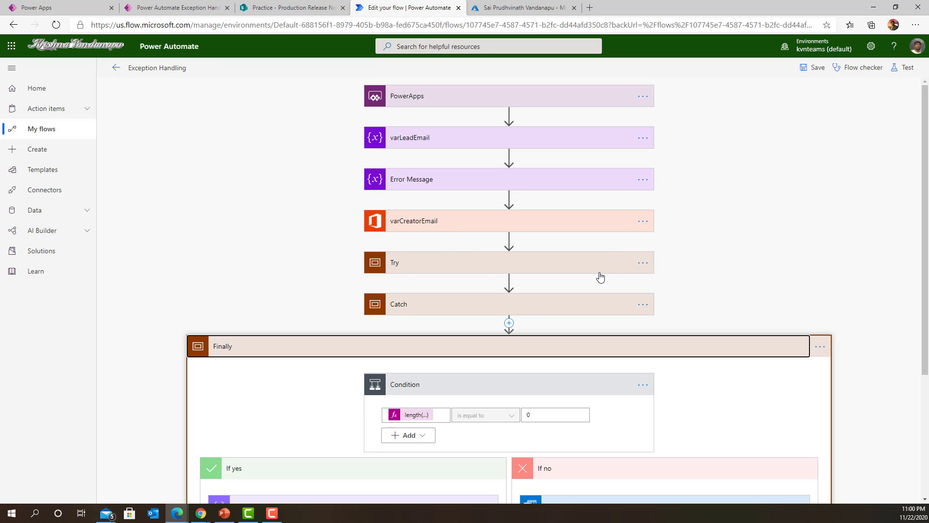
{"action": "left_click", "coordinate": [528, 342]}
Set Catch to run after Try has failed, is skipped or timed out, not on success
{"action": "left_click", "coordinate": [559, 309]}
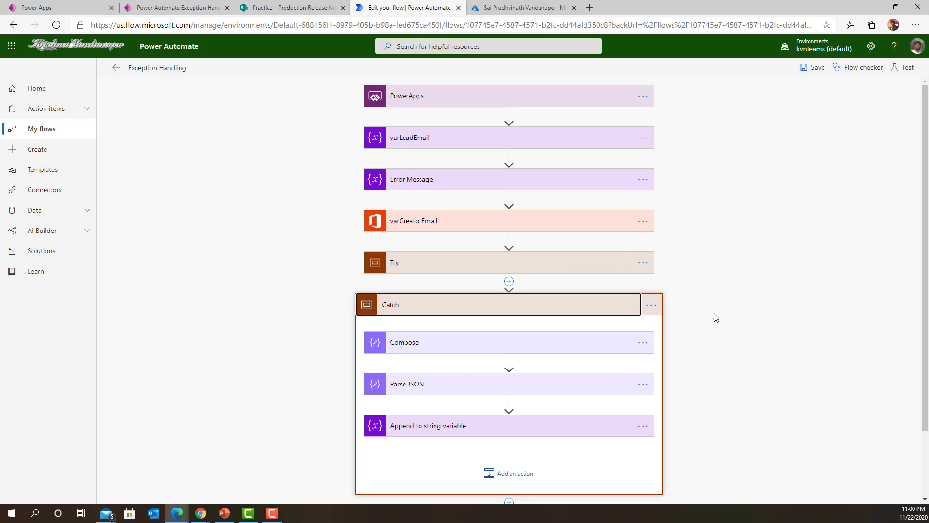
{"action": "left_click", "coordinate": [656, 308]}
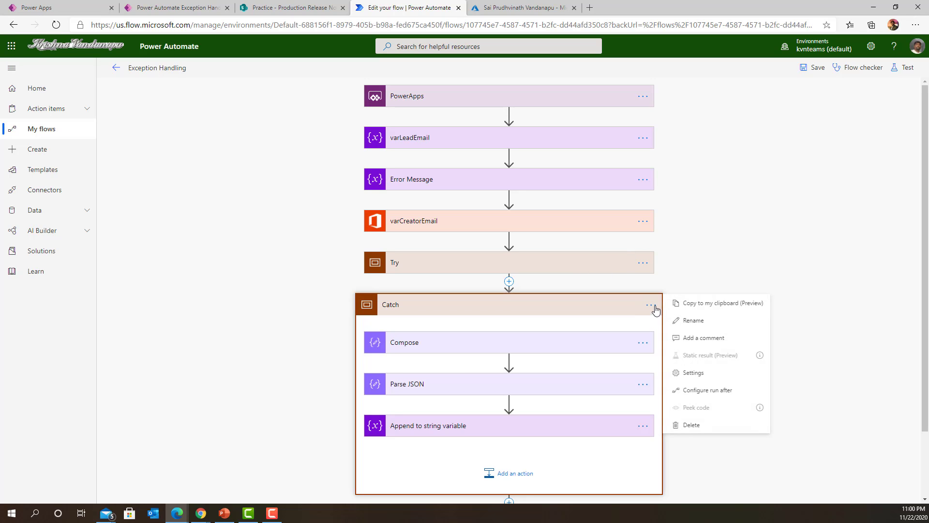
{"action": "left_click", "coordinate": [696, 387]}
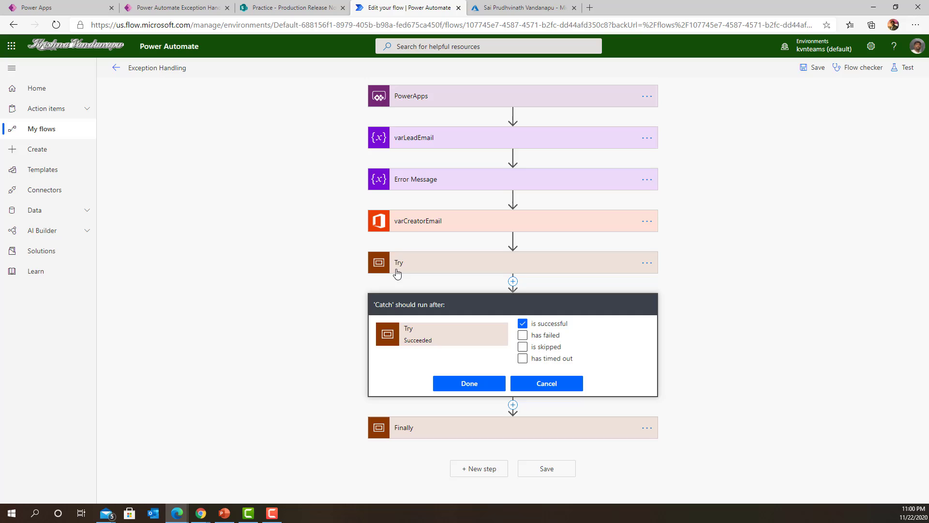
{"action": "left_click", "coordinate": [537, 336]}
{"action": "left_click", "coordinate": [547, 324]}
{"action": "left_click", "coordinate": [542, 349]}
{"action": "left_click", "coordinate": [542, 362]}
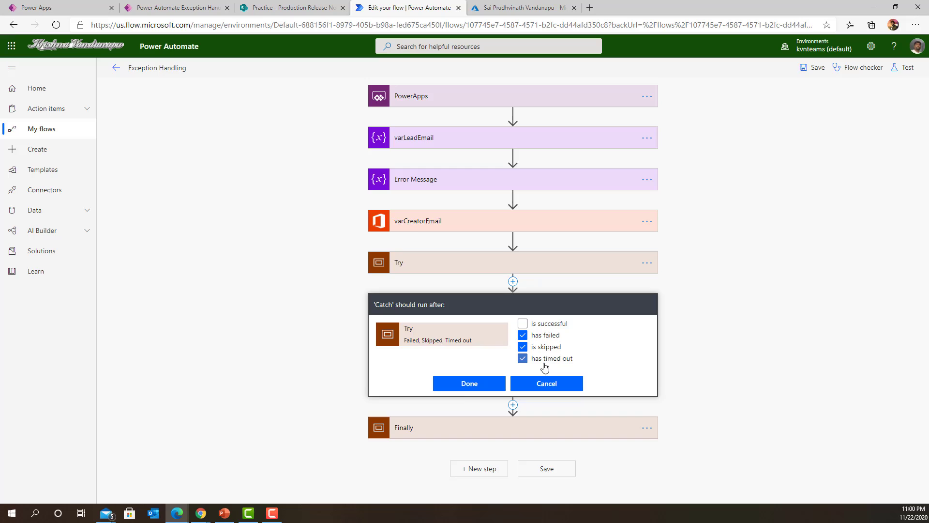
{"action": "left_click", "coordinate": [463, 385]}
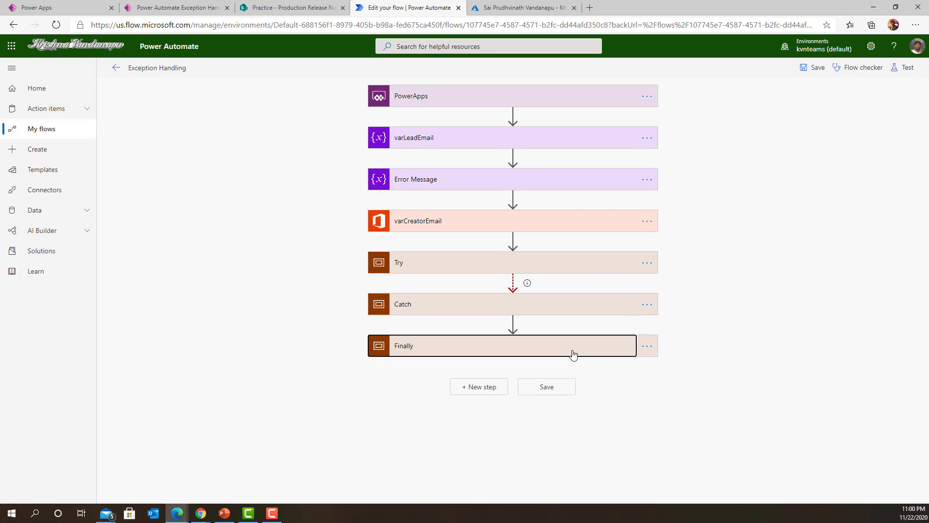
{"action": "left_click", "coordinate": [571, 350]}
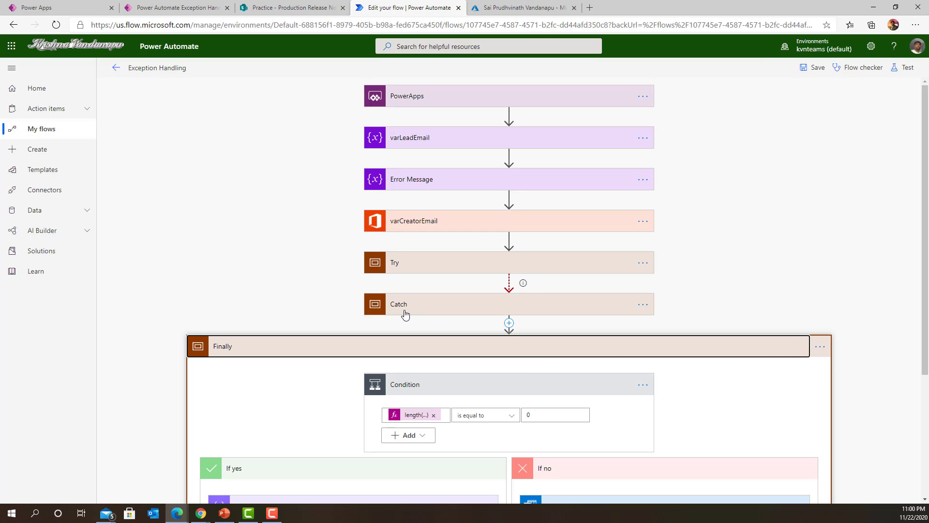
{"action": "left_click", "coordinate": [528, 339]}
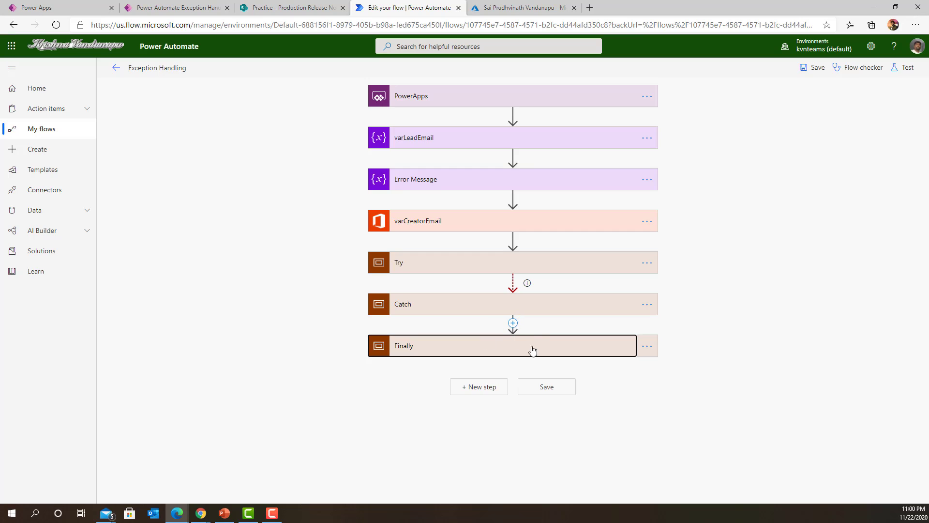
Set Finally to run after Catch succeeds, fails, is skipped or times out
{"action": "left_click", "coordinate": [646, 348]}
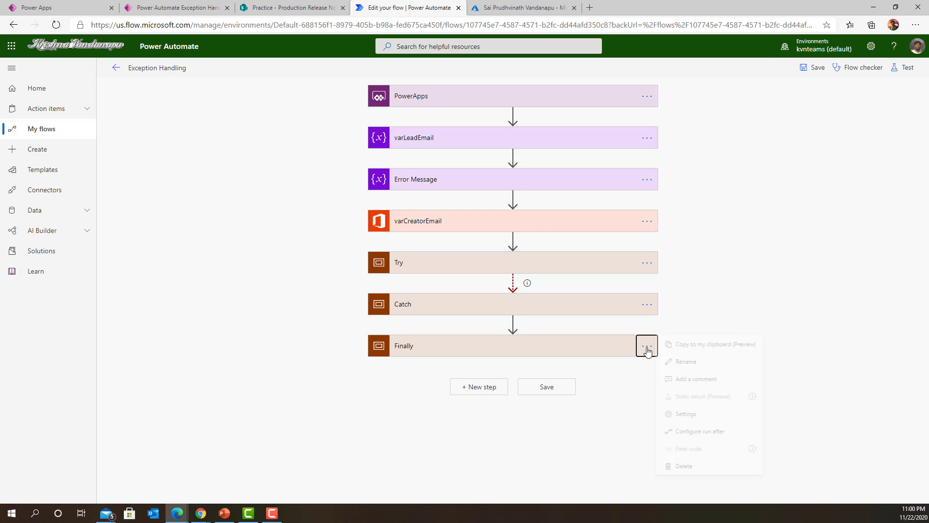
{"action": "left_click", "coordinate": [692, 429]}
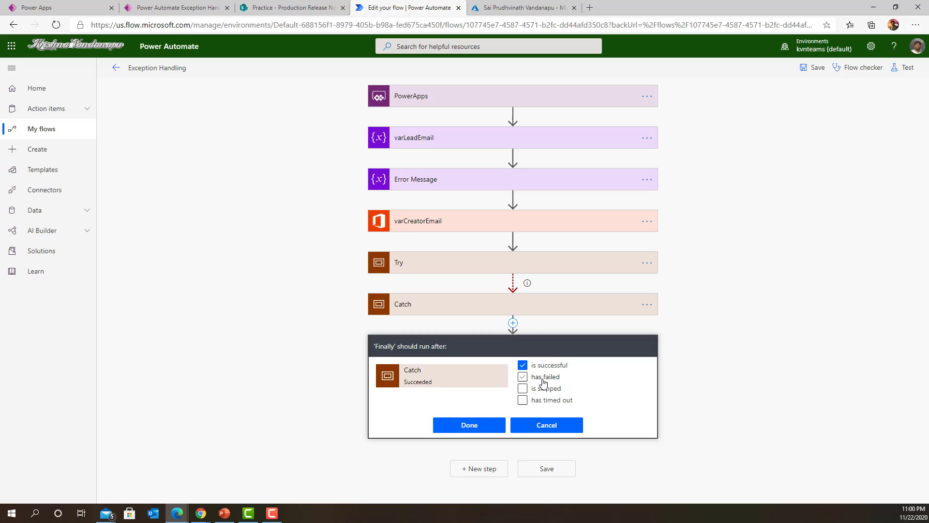
{"action": "left_click", "coordinate": [522, 377]}
{"action": "left_click", "coordinate": [523, 388]}
{"action": "left_click", "coordinate": [523, 400]}
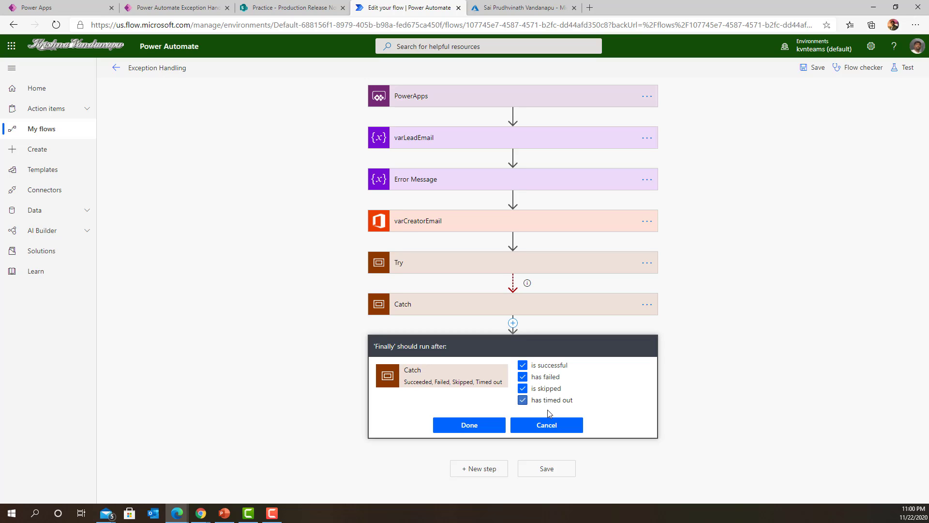
{"action": "left_click", "coordinate": [468, 428]}
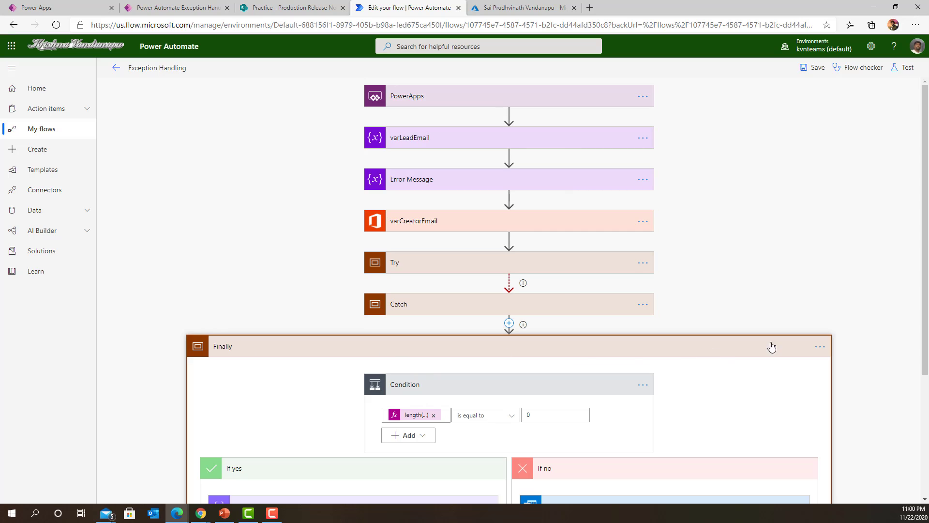
{"action": "left_click", "coordinate": [433, 356]}
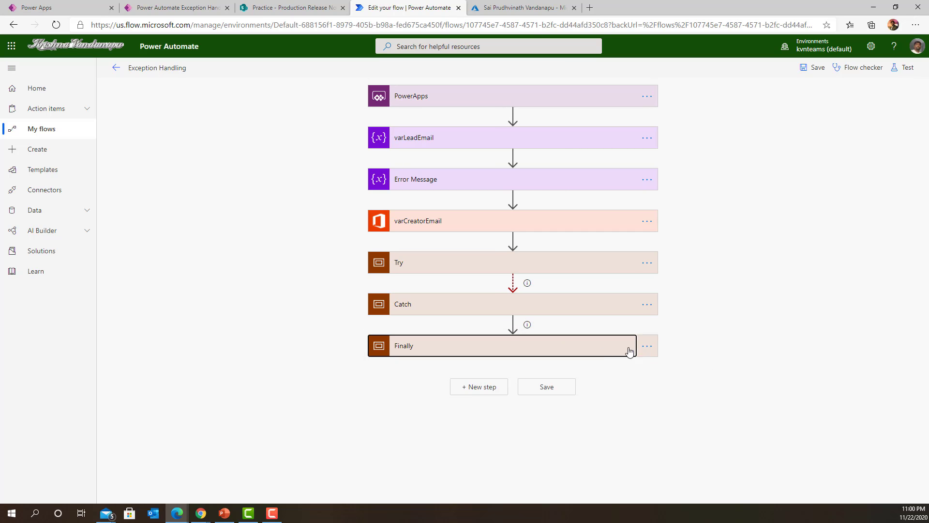
Recheck Finally's run-after settings and save the flow
{"action": "left_click", "coordinate": [647, 347]}
{"action": "left_click", "coordinate": [683, 429]}
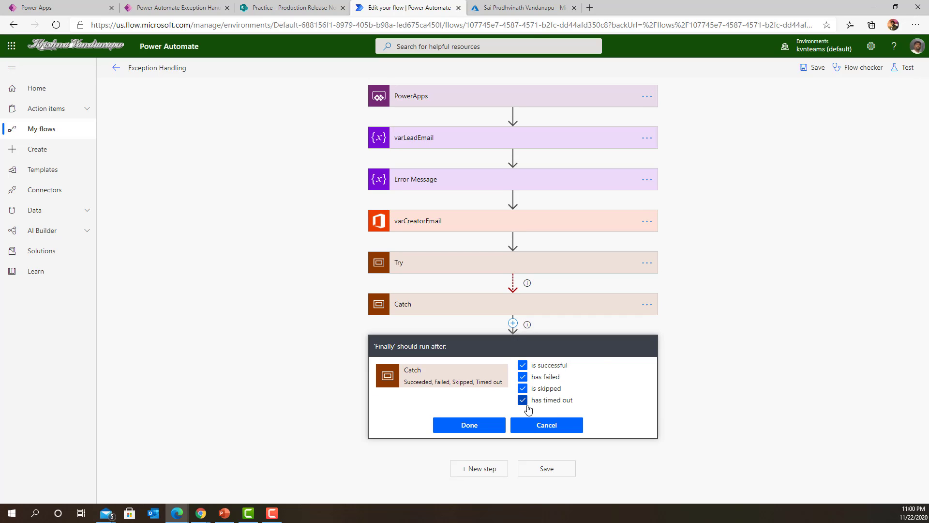
{"action": "left_click", "coordinate": [437, 422]}
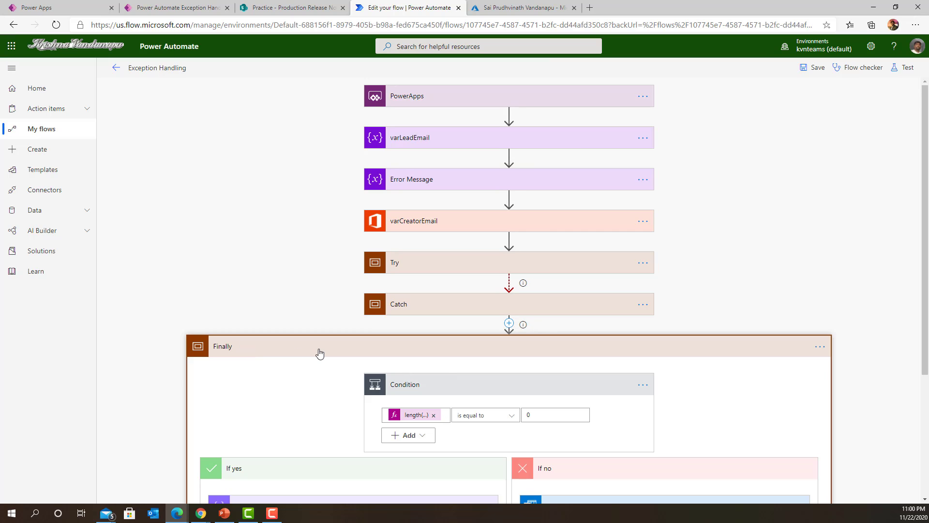
{"action": "left_click", "coordinate": [337, 353]}
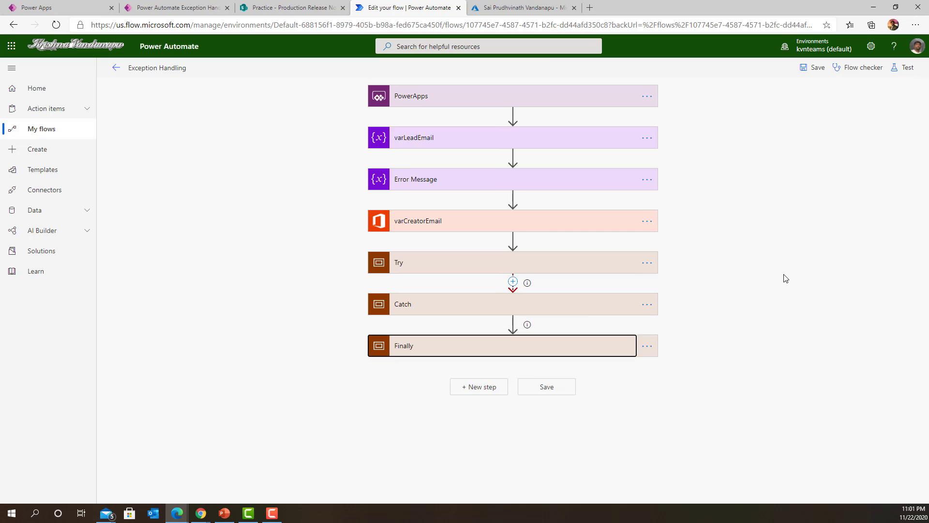
{"action": "left_click", "coordinate": [562, 390]}
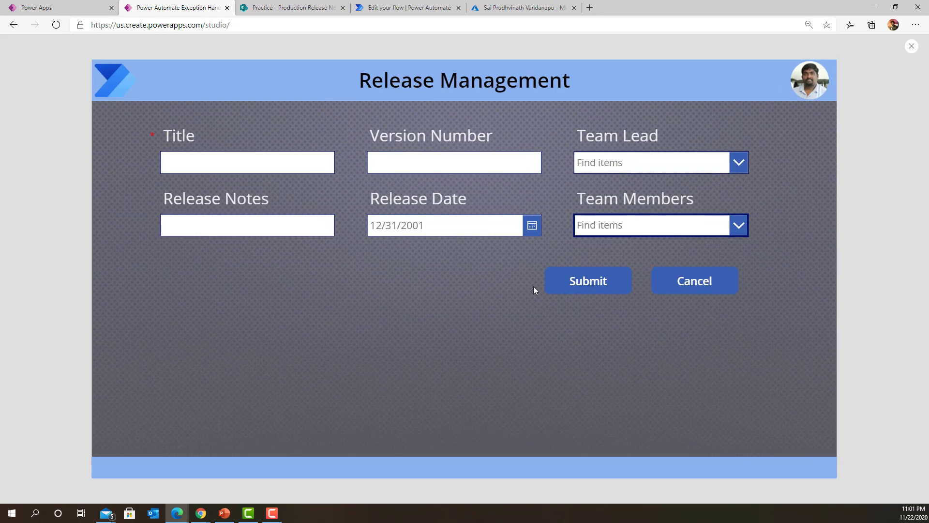
Enter title 'Budget Track', version 1.5, and choose the team lead
{"action": "left_click", "coordinate": [205, 148]}
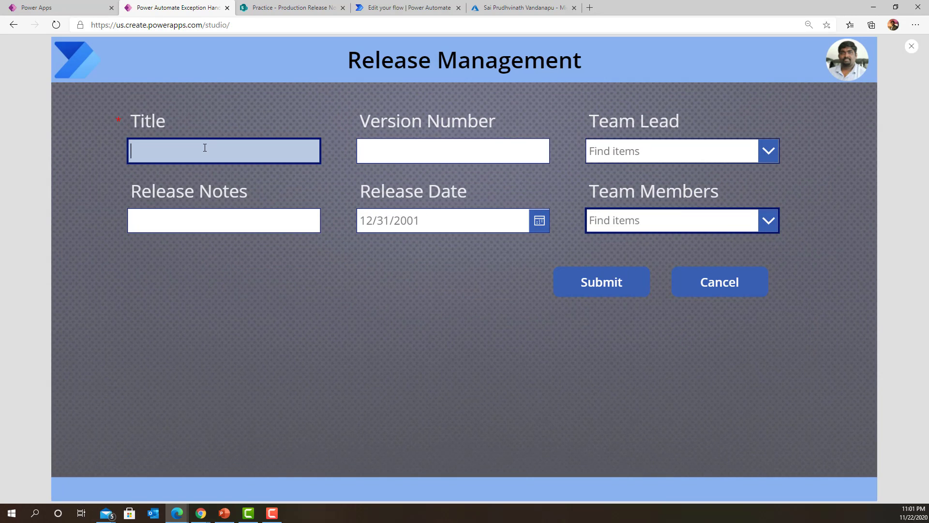
{"action": "type", "text": "Budget Tracking"}
{"action": "key", "text": "Tab"}
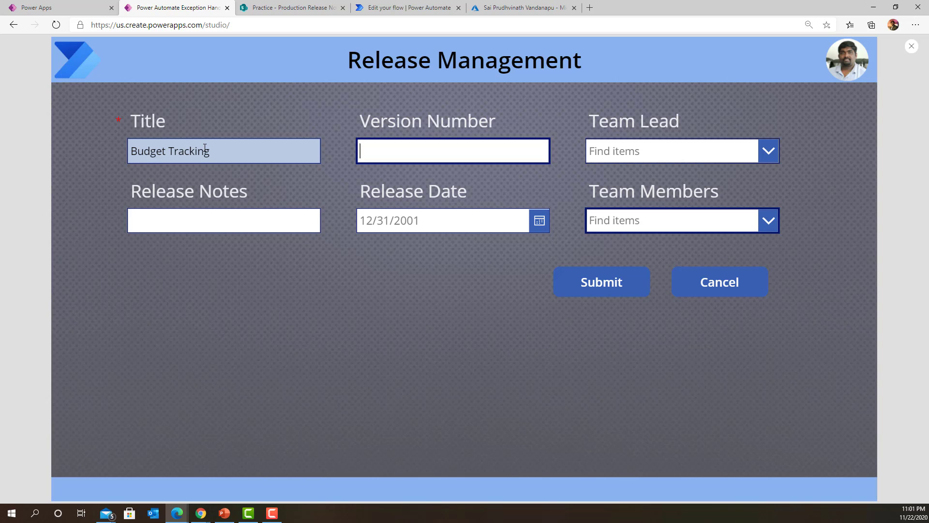
{"action": "type", "text": "1.5"}
{"action": "key", "text": "Tab"}
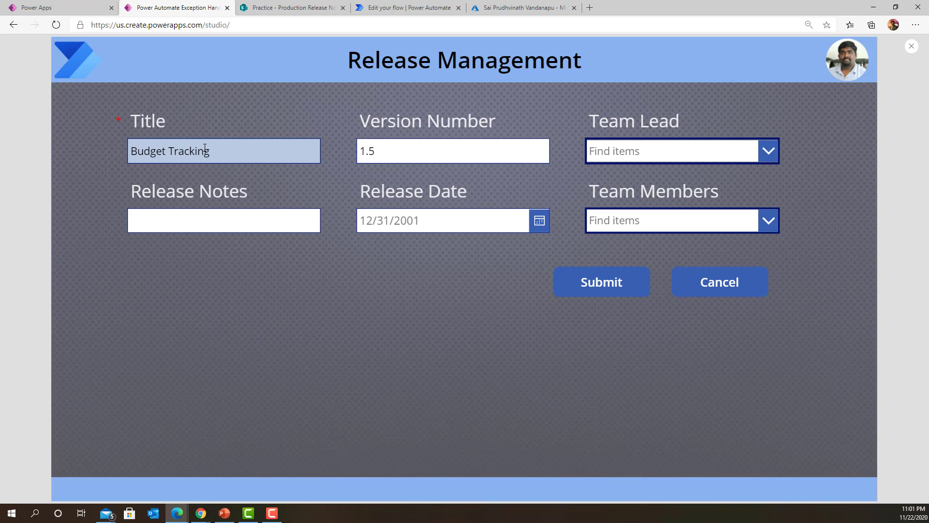
{"action": "left_click", "coordinate": [656, 155]}
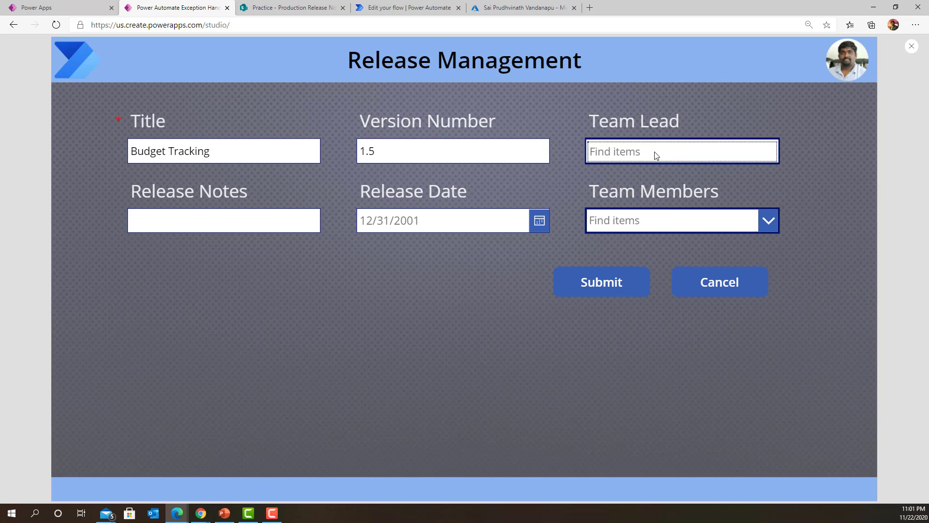
{"action": "type", "text": "sai"}
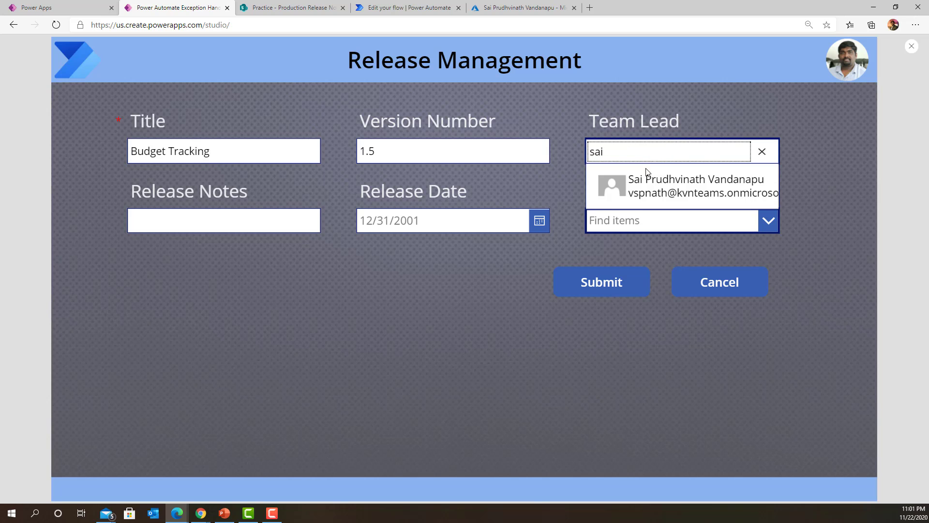
{"action": "left_click", "coordinate": [646, 180]}
Enter 'Bug fixing' release notes and set the release date to 11/25/2020
{"action": "left_click", "coordinate": [231, 224]}
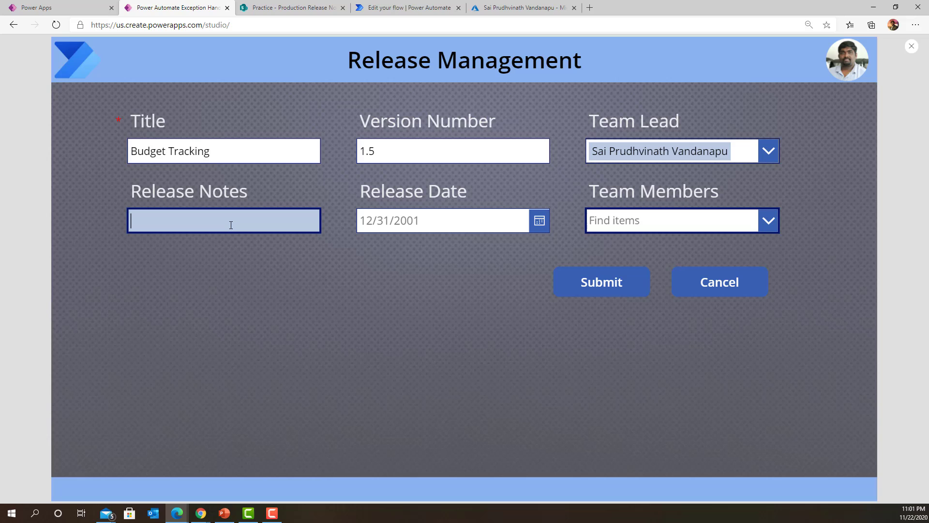
{"action": "type", "text": "bug ficxi"}
{"action": "key", "text": "Home"}
{"action": "key", "text": "Delete"}
{"action": "type", "text": "B"}
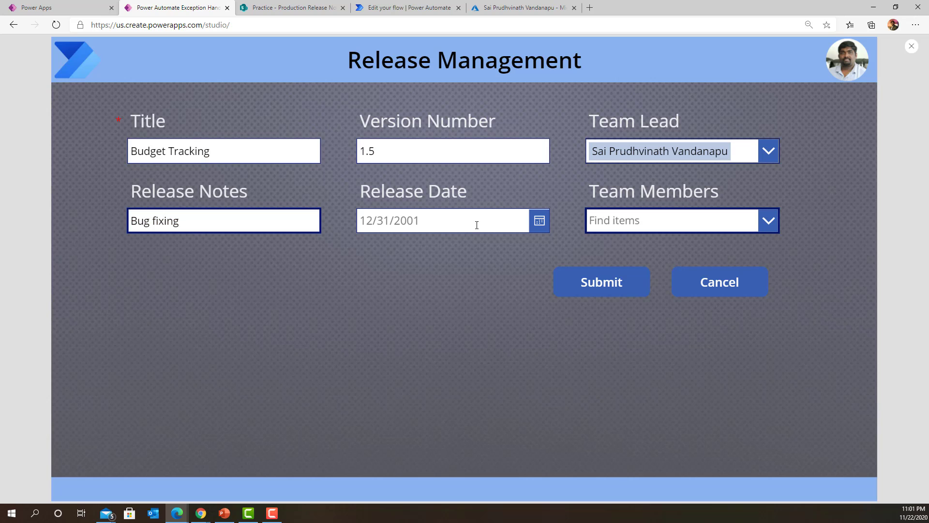
{"action": "left_click", "coordinate": [487, 222]}
{"action": "left_click", "coordinate": [508, 242]}
Add two team members and submit the release request
{"action": "left_click", "coordinate": [620, 223]}
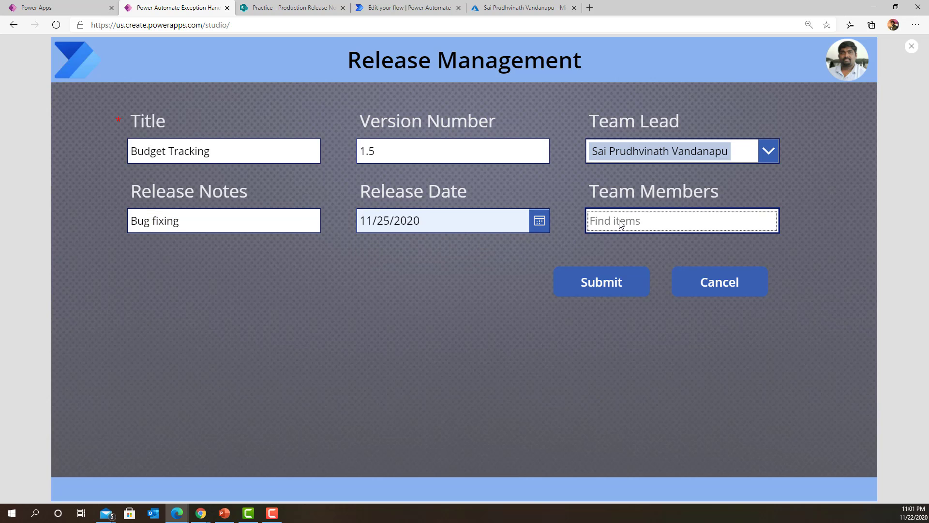
{"action": "type", "text": "sai"}
{"action": "left_click", "coordinate": [627, 252]}
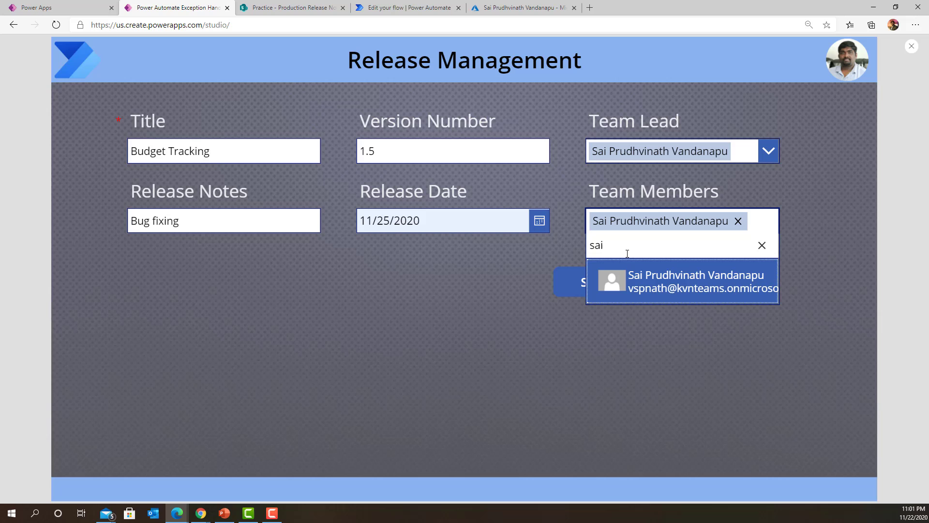
{"action": "left_click", "coordinate": [761, 245]}
{"action": "left_click", "coordinate": [655, 243]}
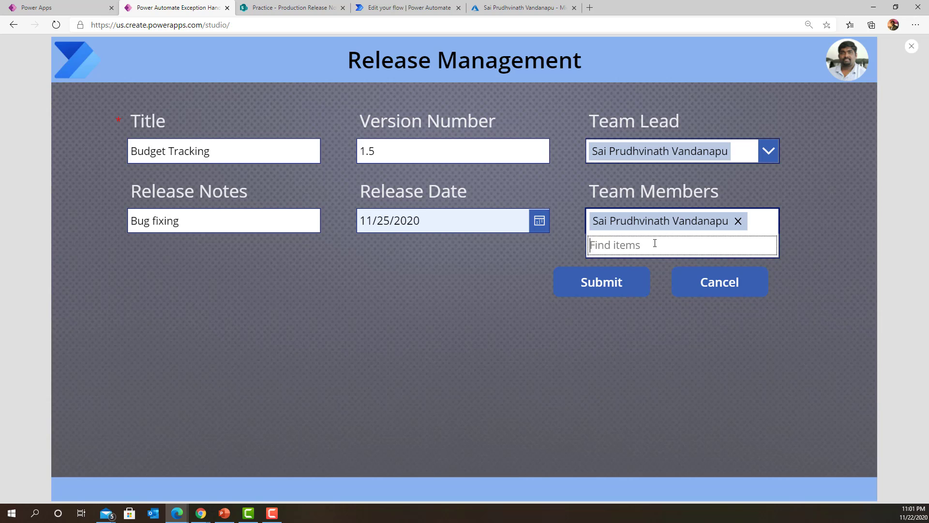
{"action": "type", "text": "krishna"}
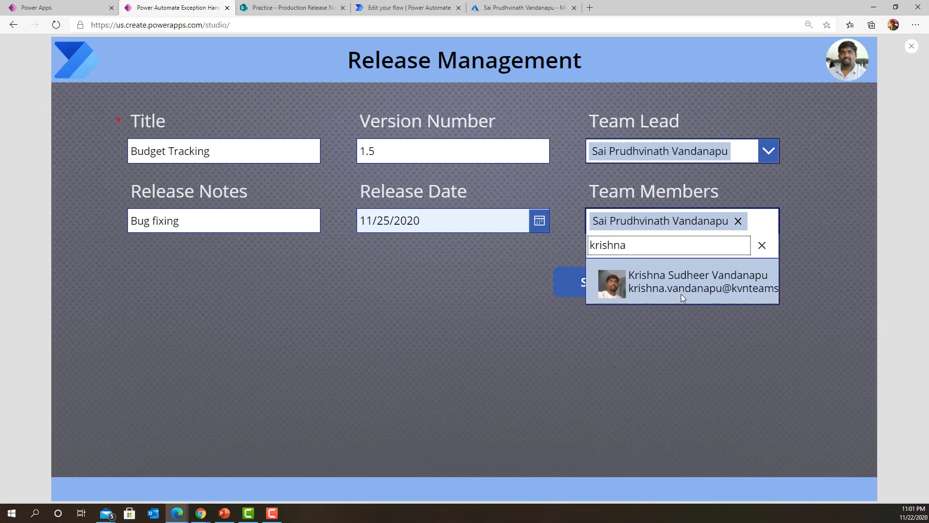
{"action": "left_click", "coordinate": [680, 291]}
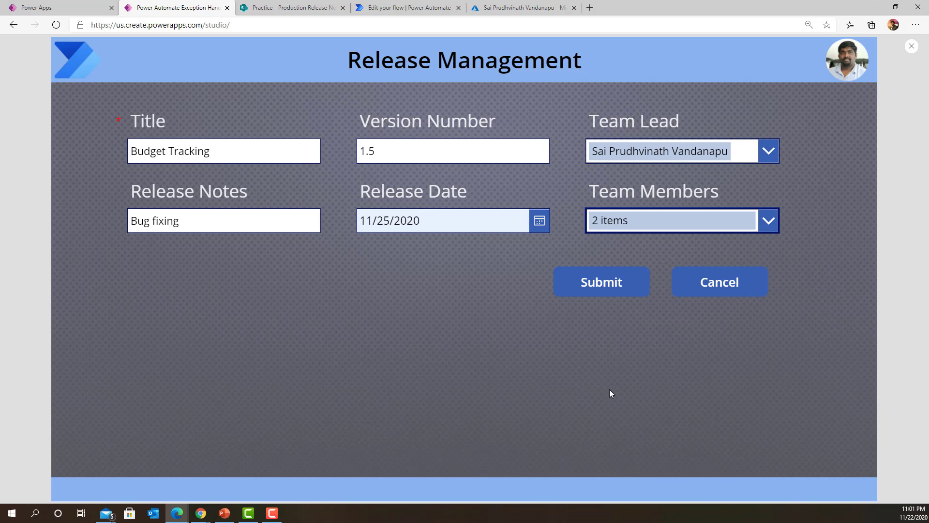
{"action": "left_click", "coordinate": [592, 282]}
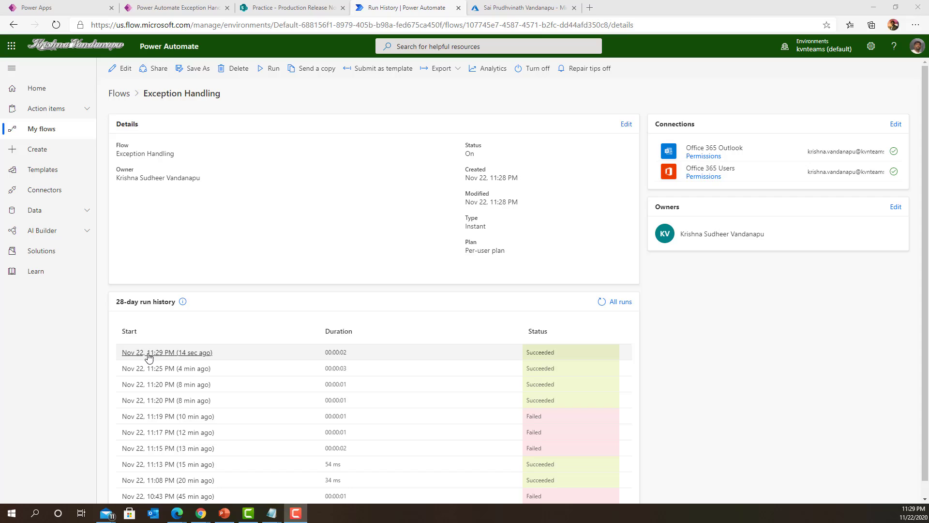
Open the latest run and expand Try, Catch, Finally and Apply to each to find the appended 'Resource 'manager' does not exist' error
{"action": "left_click", "coordinate": [129, 356]}
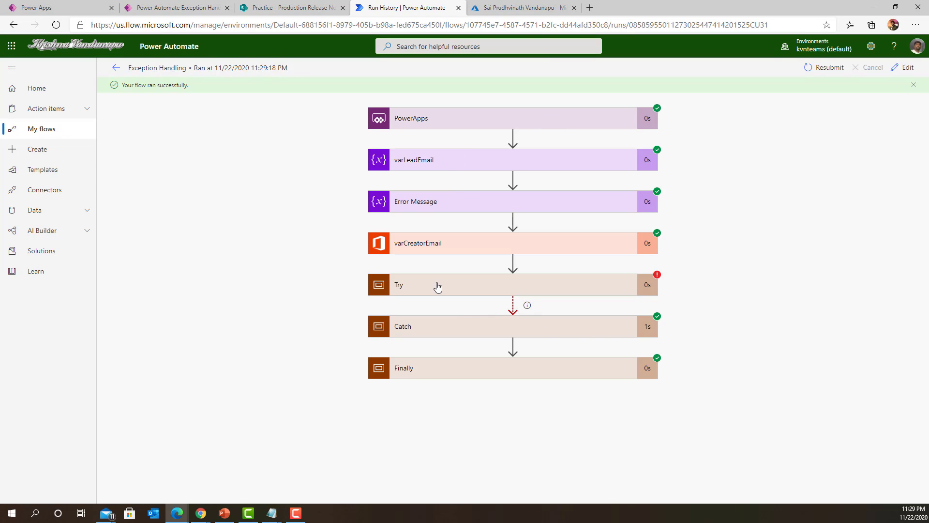
{"action": "left_click", "coordinate": [437, 286]}
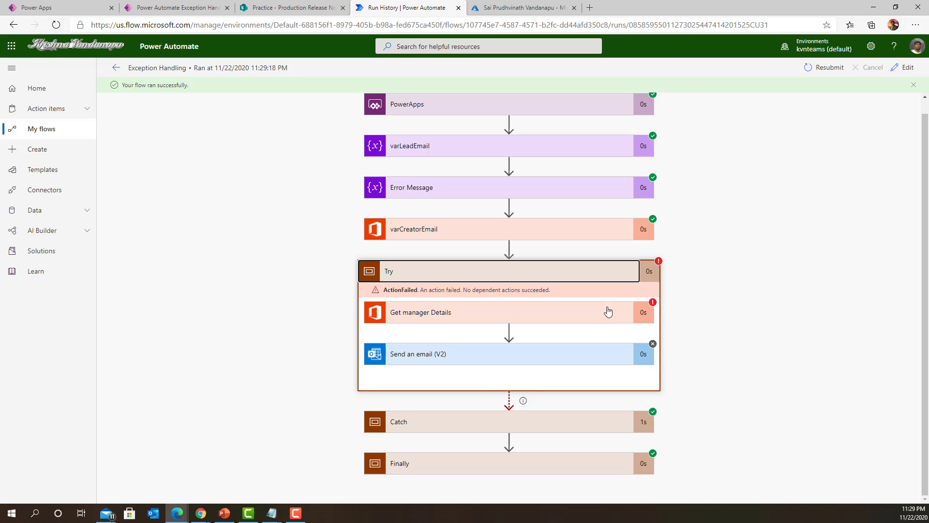
{"action": "left_click", "coordinate": [472, 272]}
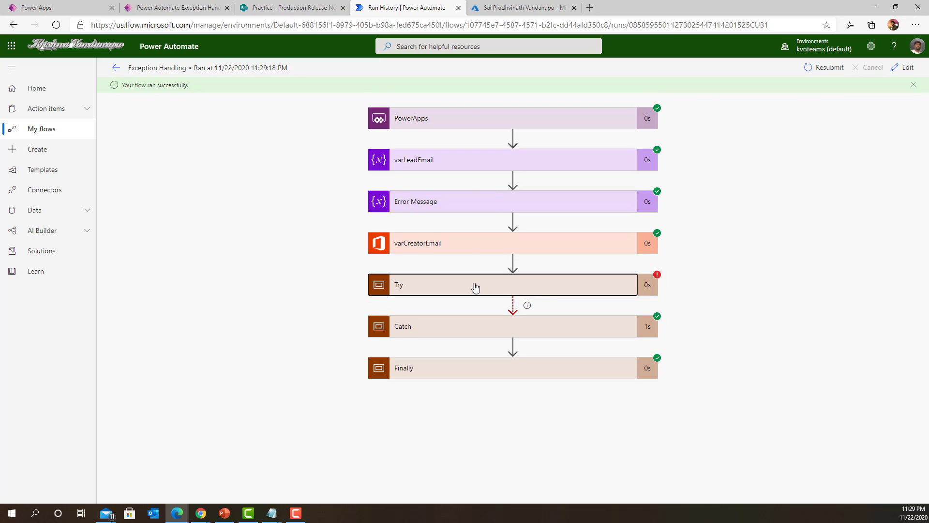
{"action": "left_click", "coordinate": [613, 285]}
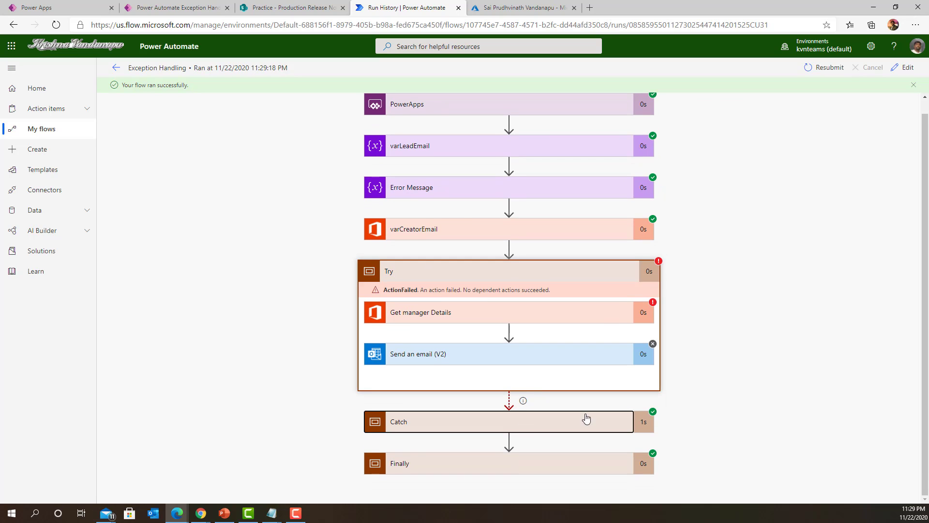
{"action": "left_click", "coordinate": [587, 417]}
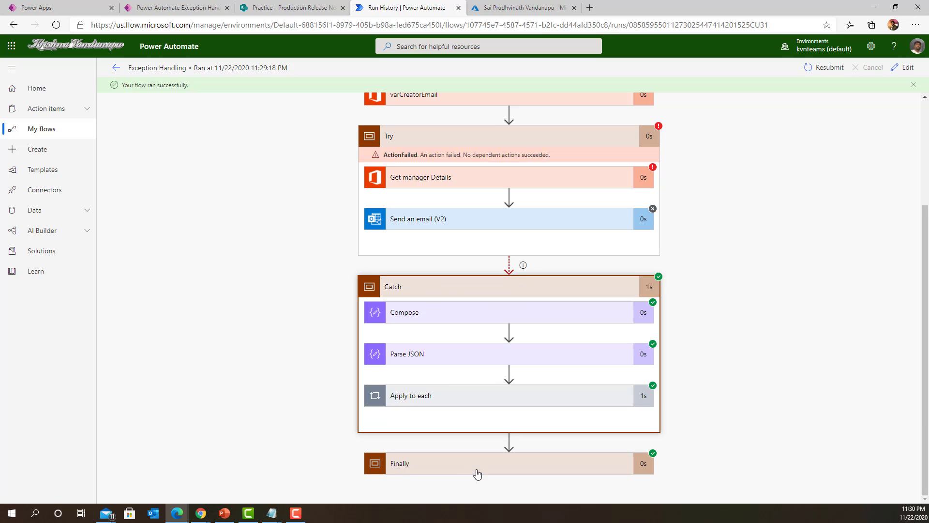
{"action": "left_click", "coordinate": [471, 469]}
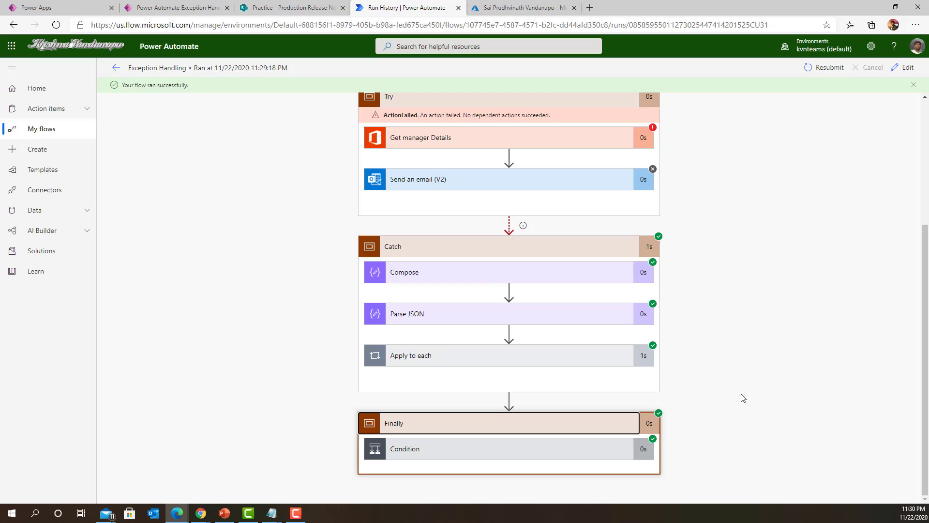
{"action": "left_click", "coordinate": [449, 355]}
{"action": "left_click", "coordinate": [530, 351]}
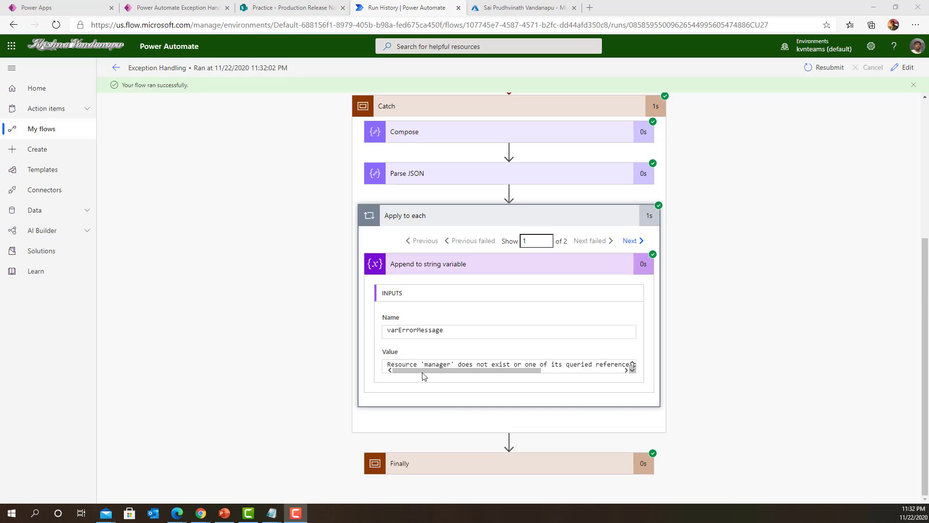
{"action": "left_click_drag", "start_coordinate": [388, 365], "coordinate": [459, 376]}
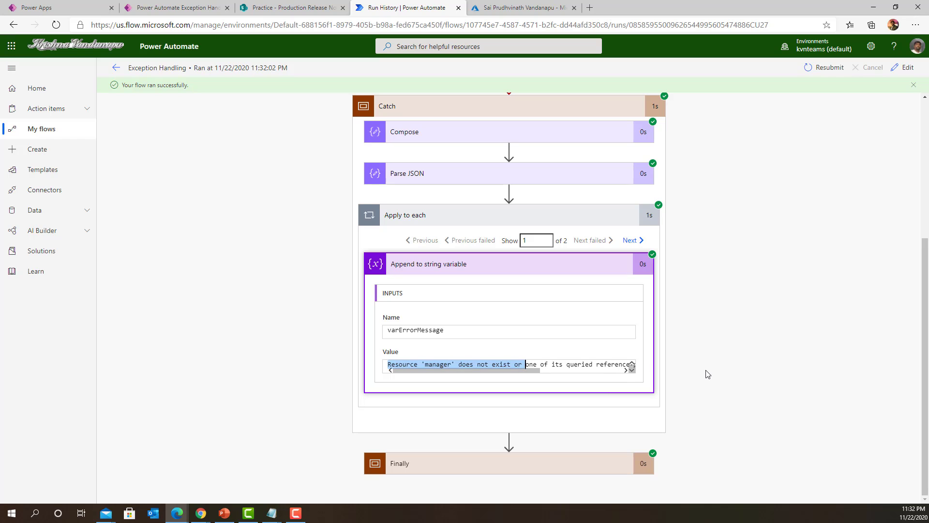
Check the team lead's Azure profile for a manager, then return to the flow run details
{"action": "left_click", "coordinate": [519, 9]}
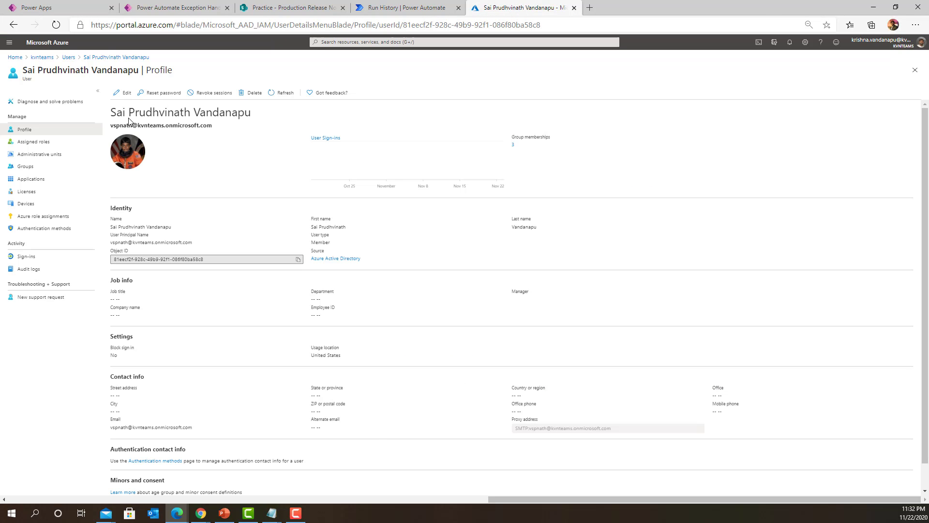
{"action": "left_click_drag", "start_coordinate": [111, 109], "coordinate": [254, 112]}
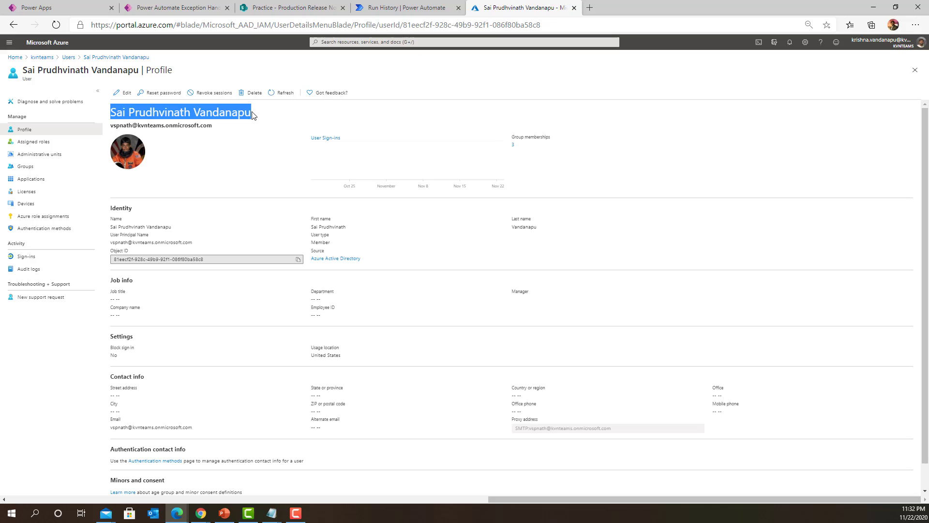
{"action": "left_click", "coordinate": [518, 309]}
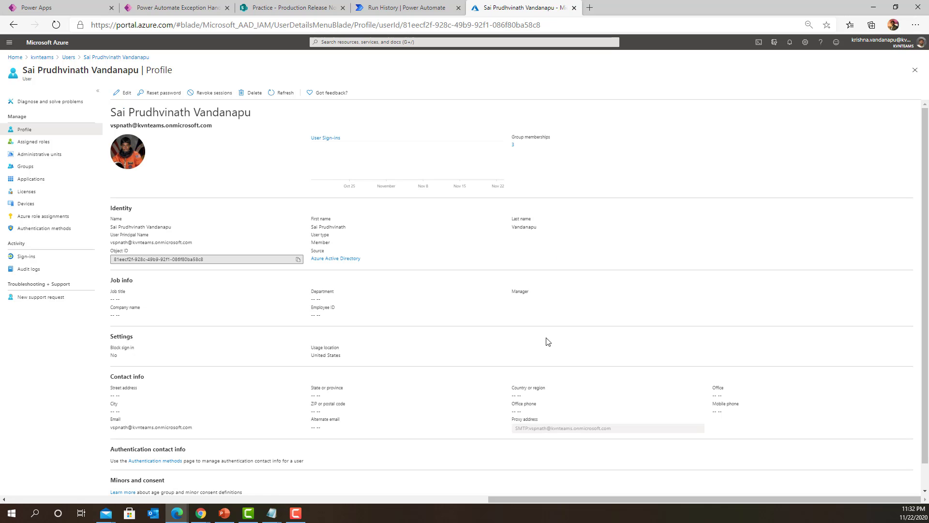
{"action": "left_click", "coordinate": [194, 8]}
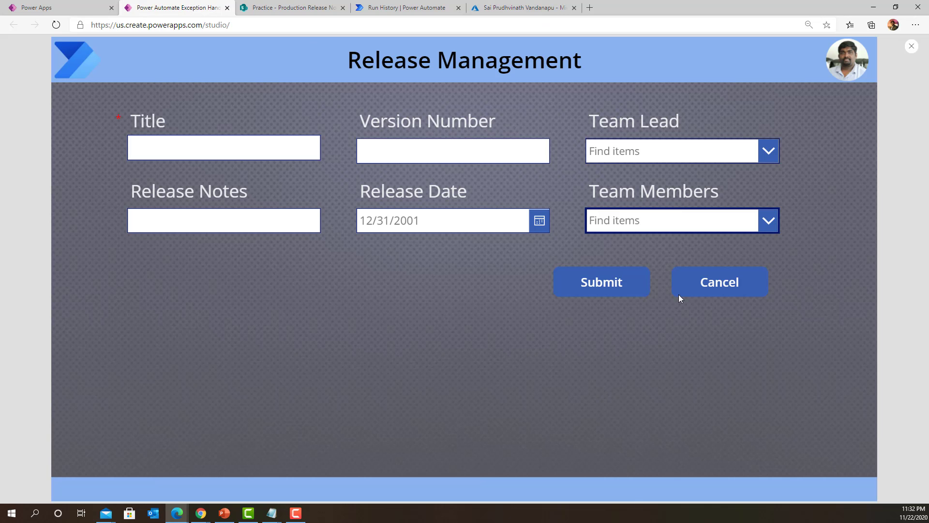
{"action": "left_click", "coordinate": [392, 8]}
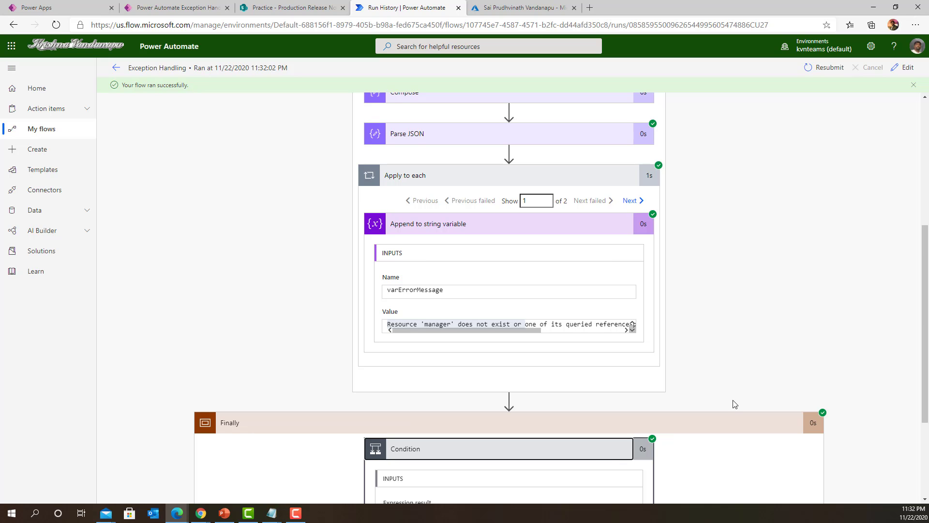
Confirm the Finally condition evaluated false and inspect the If no branch's manager-not-found email
{"action": "scroll", "coordinate": [803, 312], "scroll_direction": "down", "scroll_amount": 3}
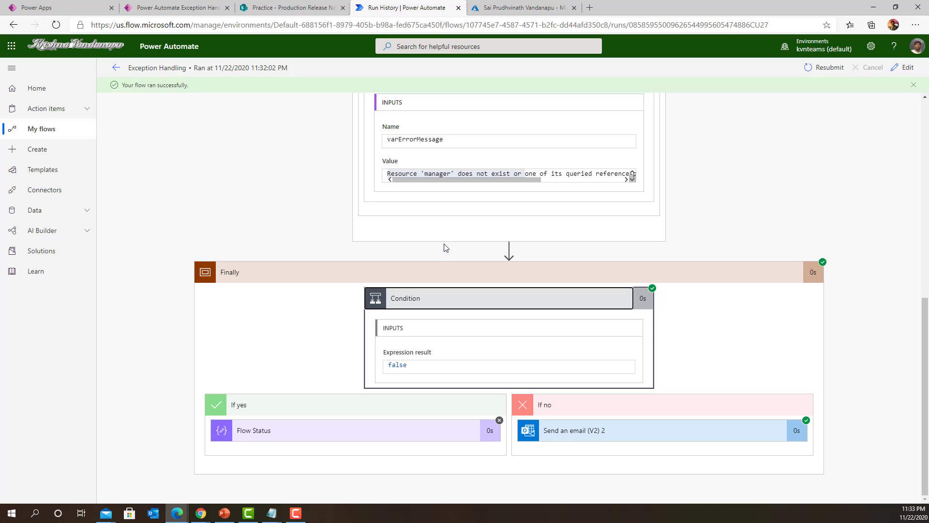
{"action": "double_click", "coordinate": [415, 138]}
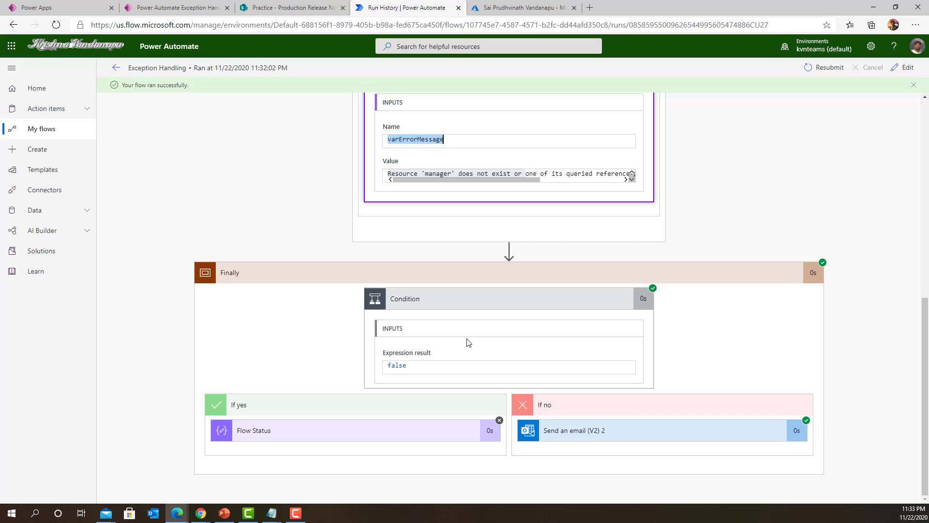
{"action": "double_click", "coordinate": [406, 366]}
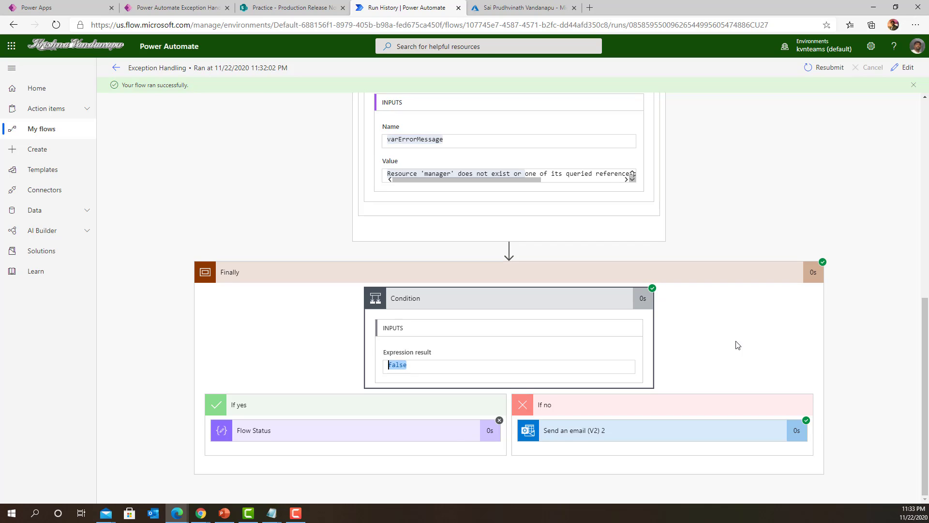
{"action": "left_click", "coordinate": [635, 430]}
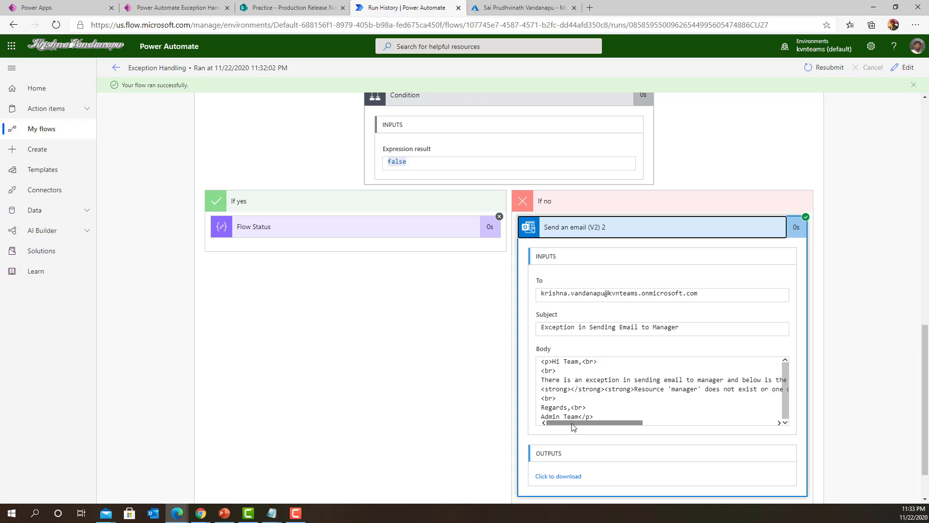
{"action": "key", "text": "super+1"}
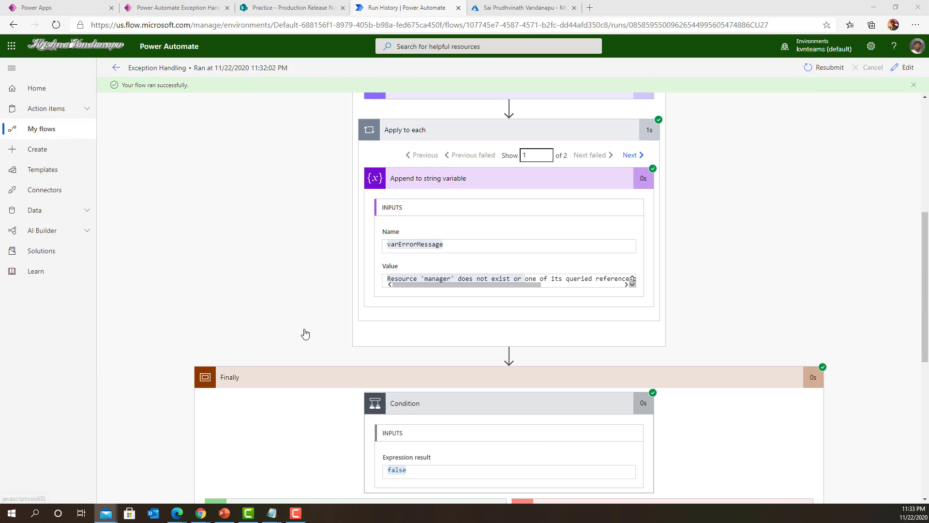
Submit a release for Budget Tracking 1.6 with Bug fixing notes, 11/25/2020 and two team members
{"action": "left_click", "coordinate": [165, 8]}
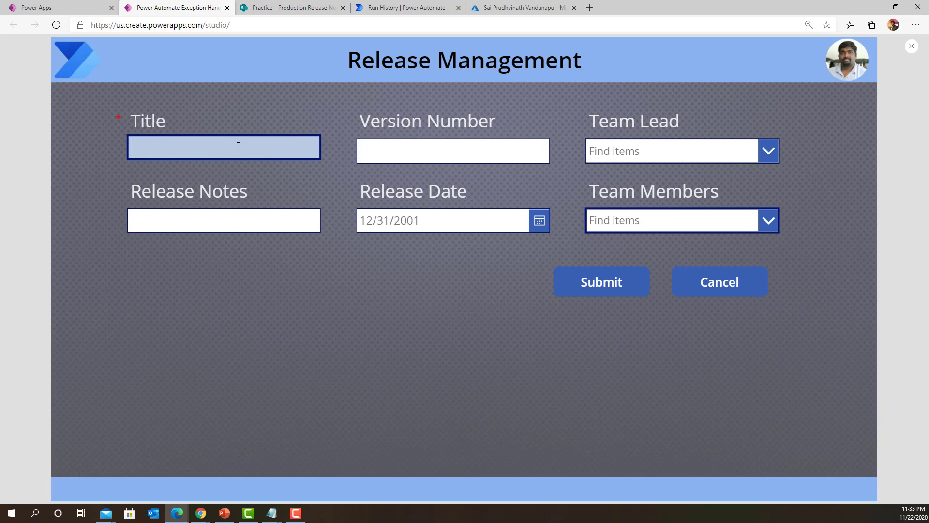
{"action": "type", "text": "Sa"}
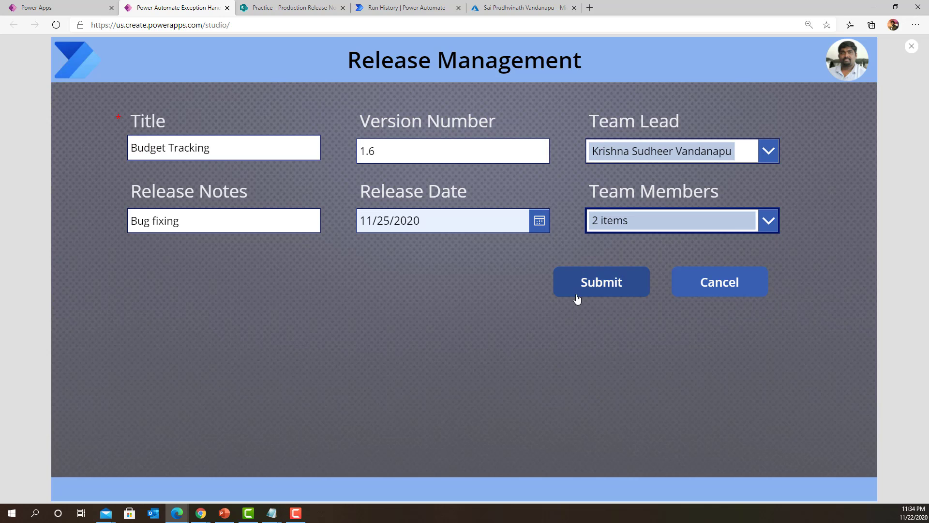
{"action": "left_click", "coordinate": [577, 289]}
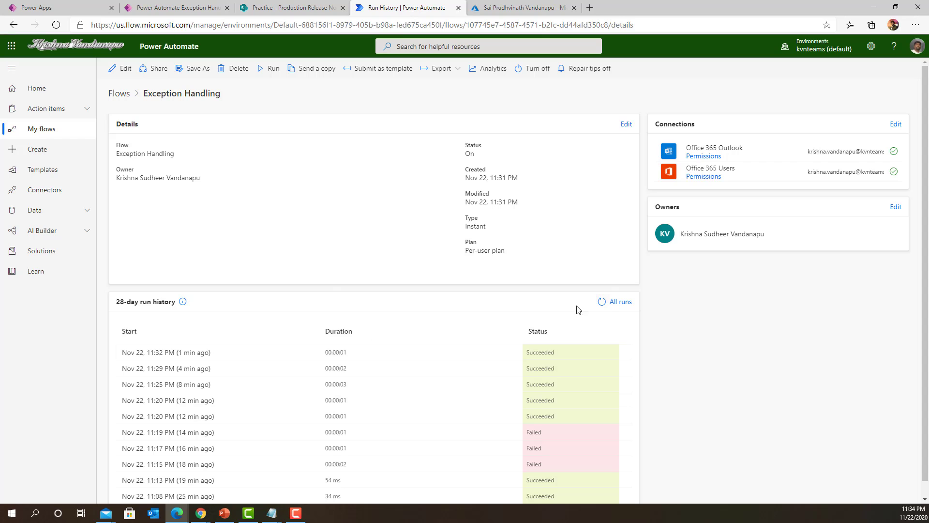
Refresh the run history, open the new run, and inspect varCreatorEmail and Get manager Details inside Try
{"action": "left_click", "coordinate": [601, 301]}
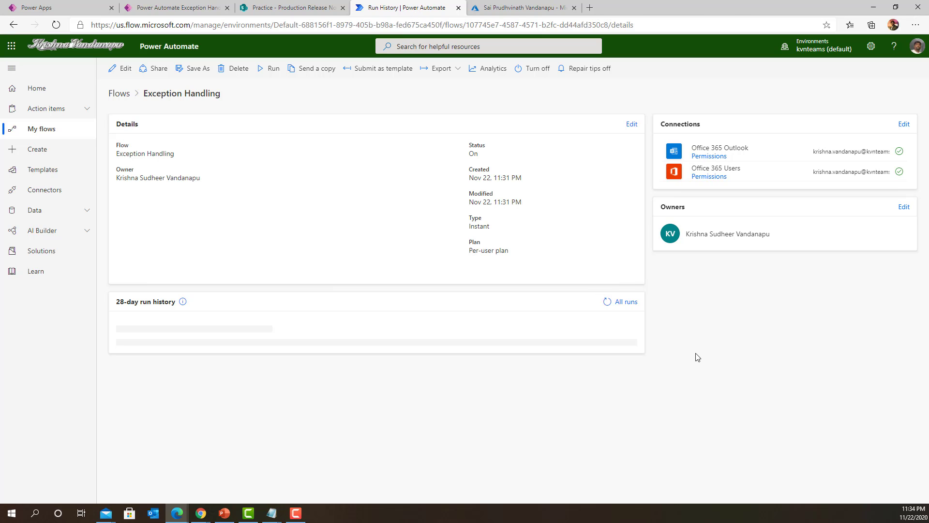
{"action": "left_click", "coordinate": [600, 305]}
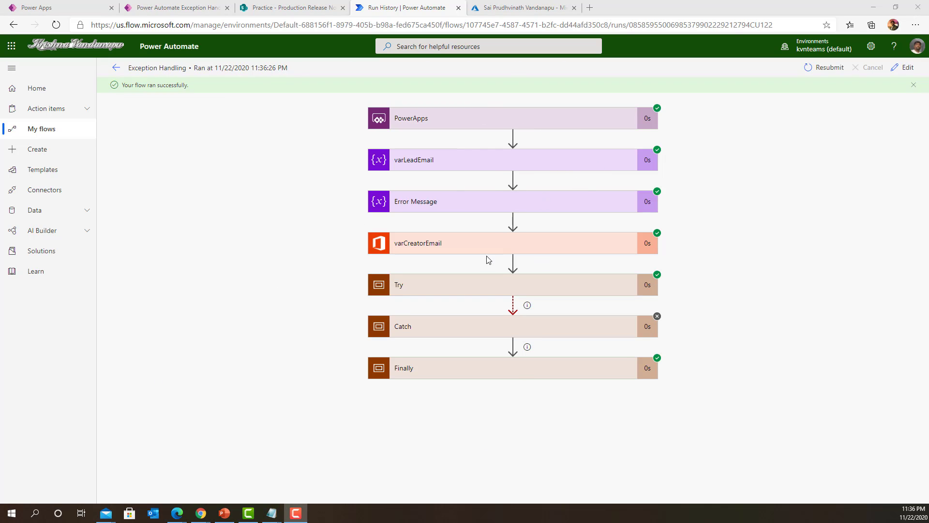
{"action": "left_click", "coordinate": [450, 245]}
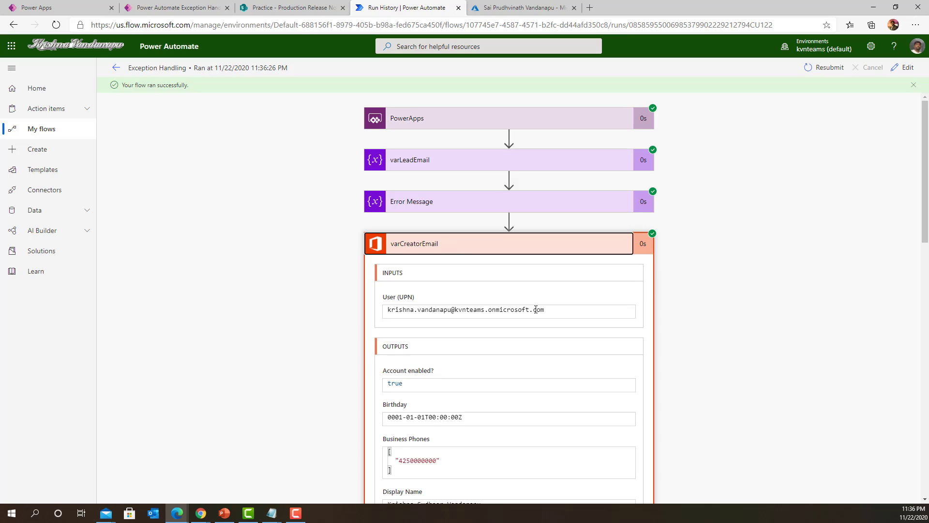
{"action": "left_click", "coordinate": [484, 244]}
{"action": "left_click", "coordinate": [456, 291]}
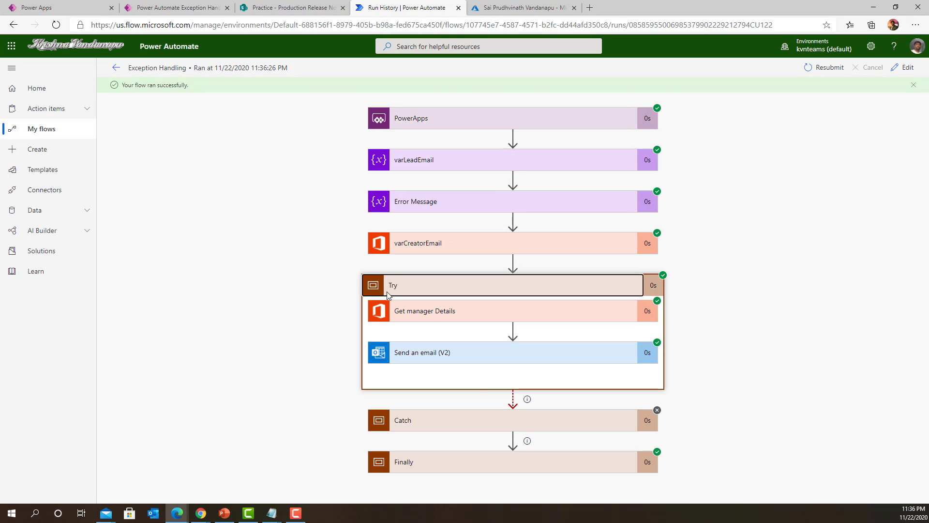
{"action": "left_click", "coordinate": [472, 317]}
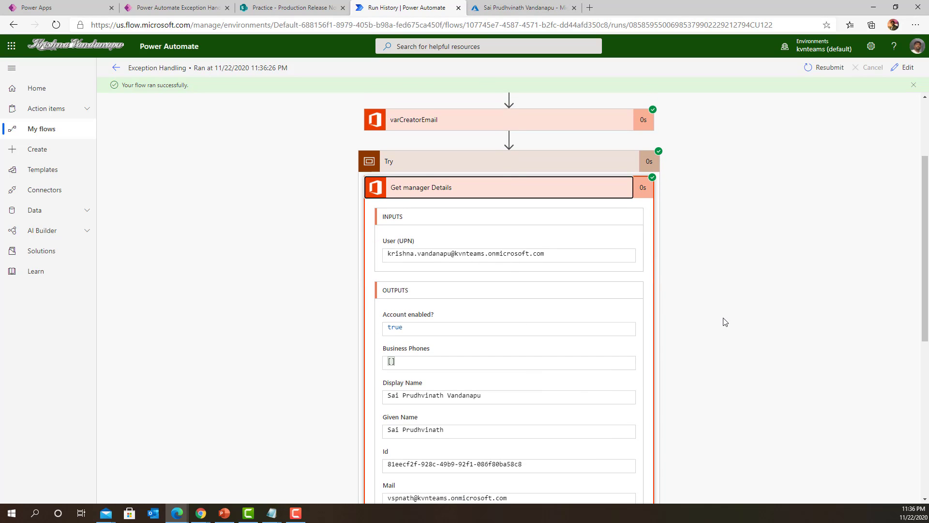
Read the body of the email sent by Send an email (V2), then collapse Try
{"action": "scroll", "coordinate": [726, 322], "scroll_direction": "down", "scroll_amount": 4}
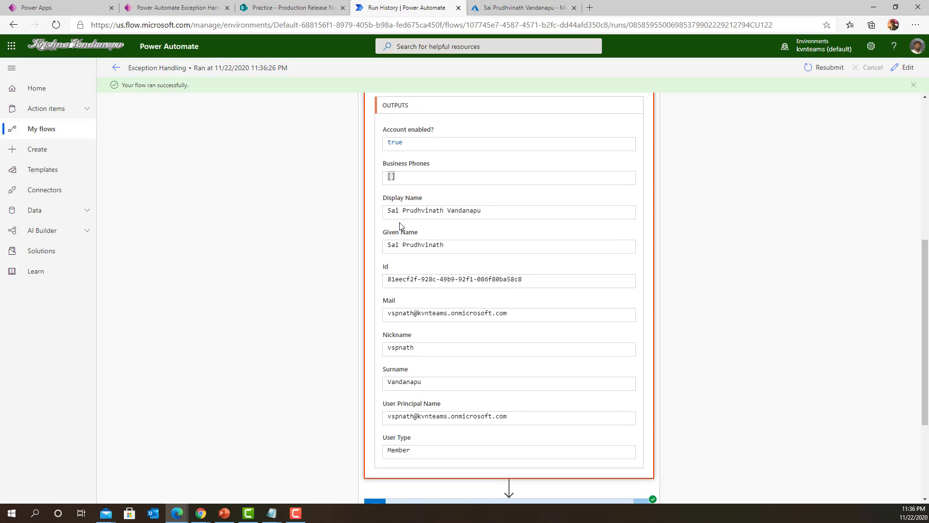
{"action": "scroll", "coordinate": [593, 333], "scroll_direction": "up", "scroll_amount": 5}
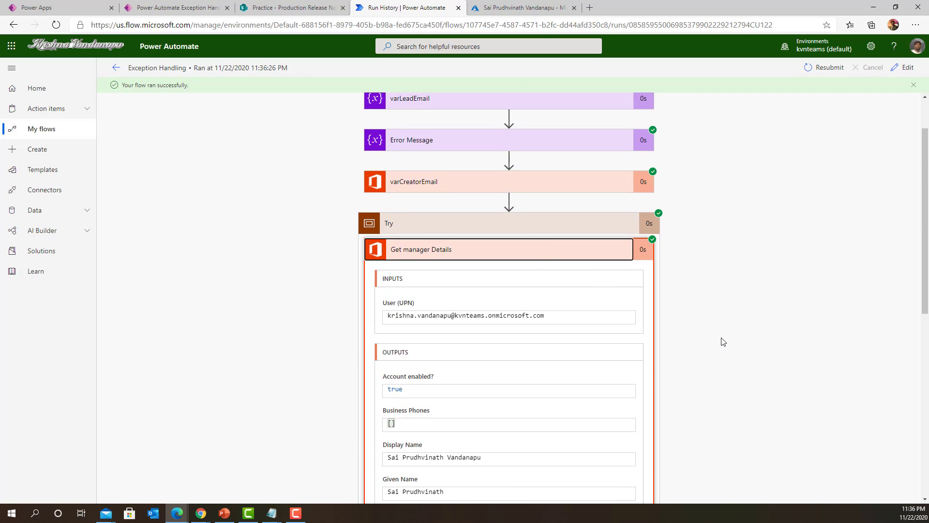
{"action": "key", "text": "Return"}
{"action": "key", "text": "Tab"}
{"action": "key", "text": "Return"}
{"action": "scroll", "coordinate": [707, 415], "scroll_direction": "down", "scroll_amount": 5}
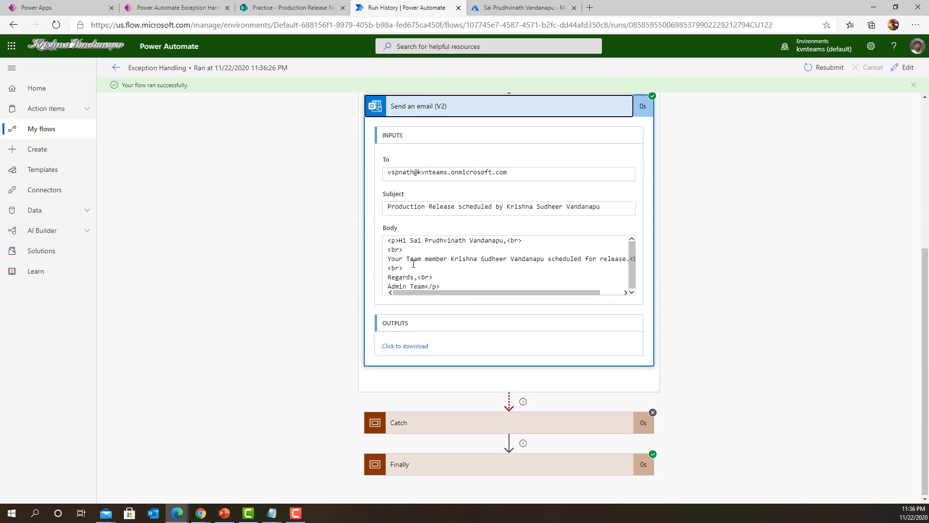
{"action": "left_click", "coordinate": [438, 286]}
{"action": "left_click_drag", "start_coordinate": [483, 295], "coordinate": [460, 304]}
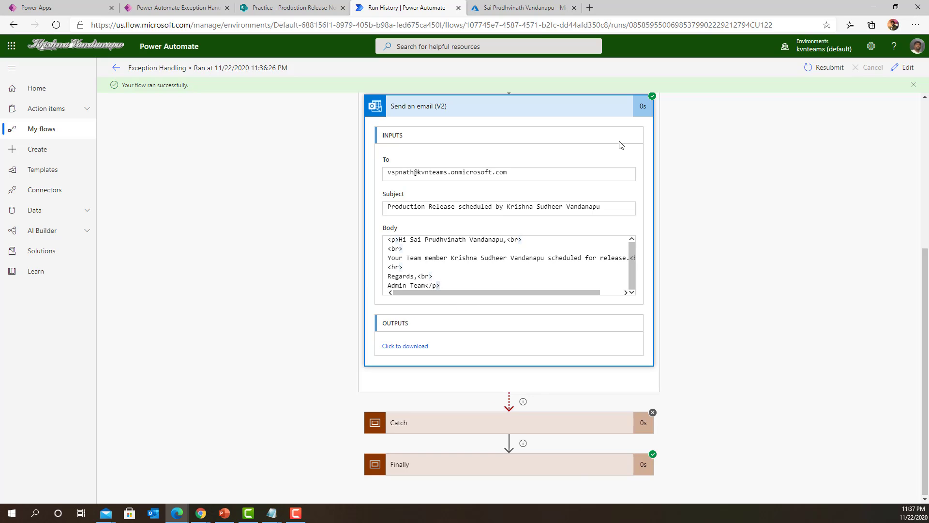
{"action": "left_click", "coordinate": [585, 115]}
{"action": "left_click", "coordinate": [464, 283]}
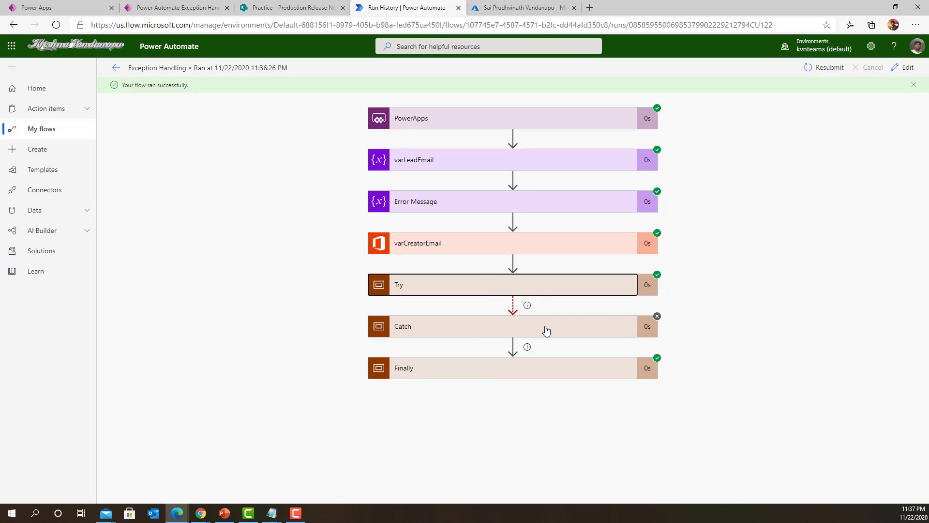
Verify the Finally Condition evaluated true and Flow Status reports 'Flow Execute Successfully!'
{"action": "left_click", "coordinate": [529, 373]}
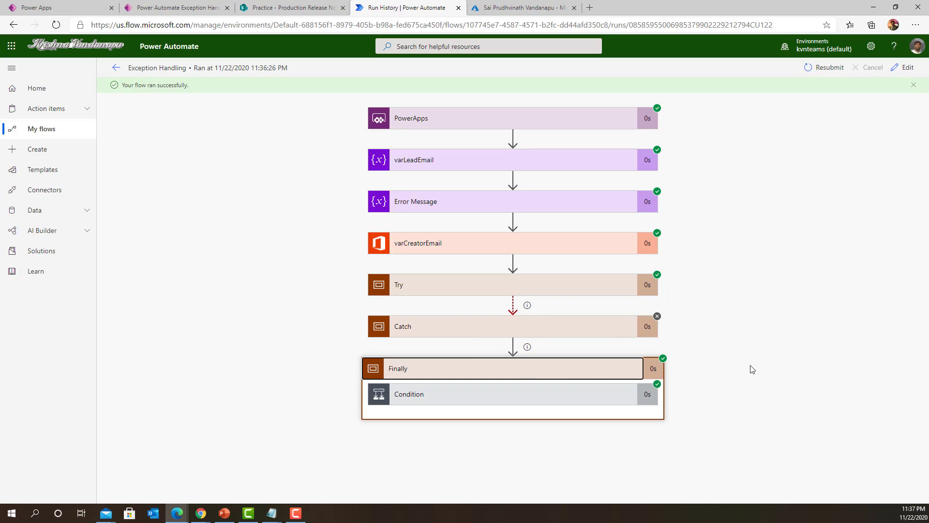
{"action": "left_click", "coordinate": [498, 395]}
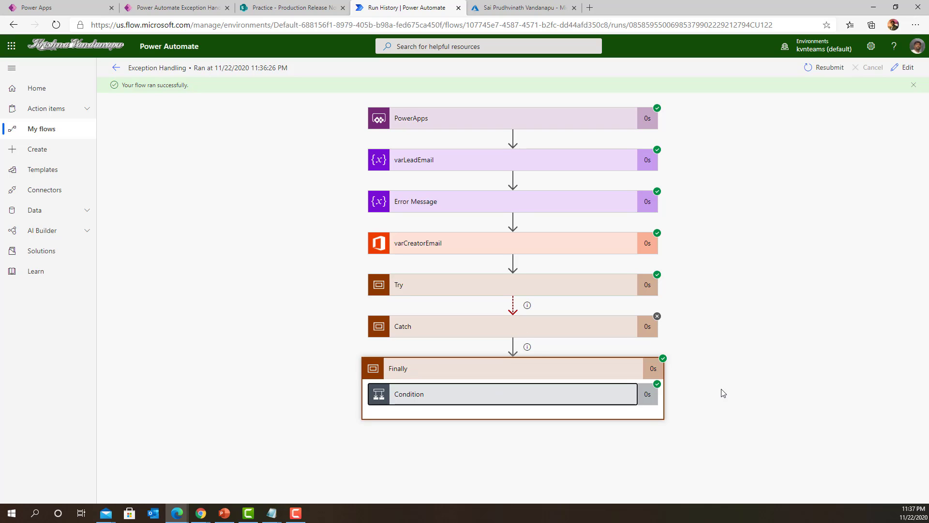
{"action": "scroll", "coordinate": [479, 208], "scroll_direction": "down", "scroll_amount": 2}
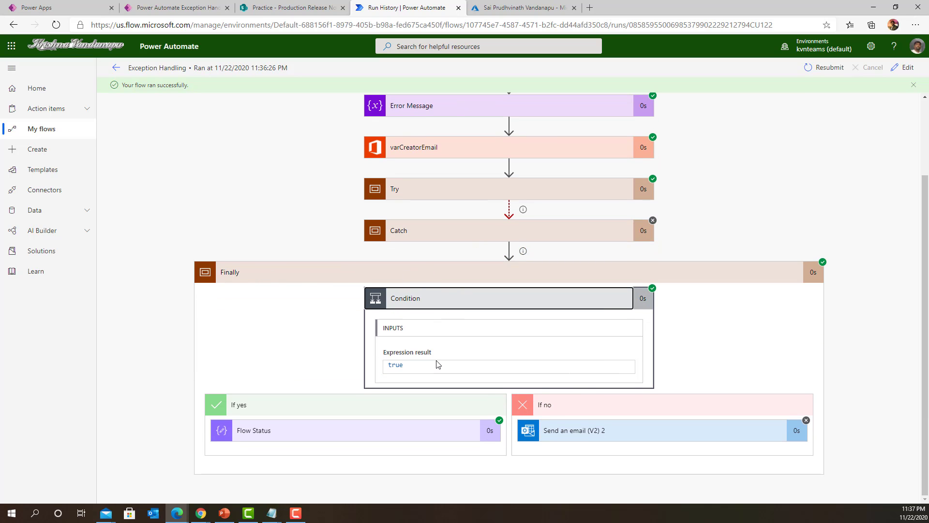
{"action": "double_click", "coordinate": [401, 367]}
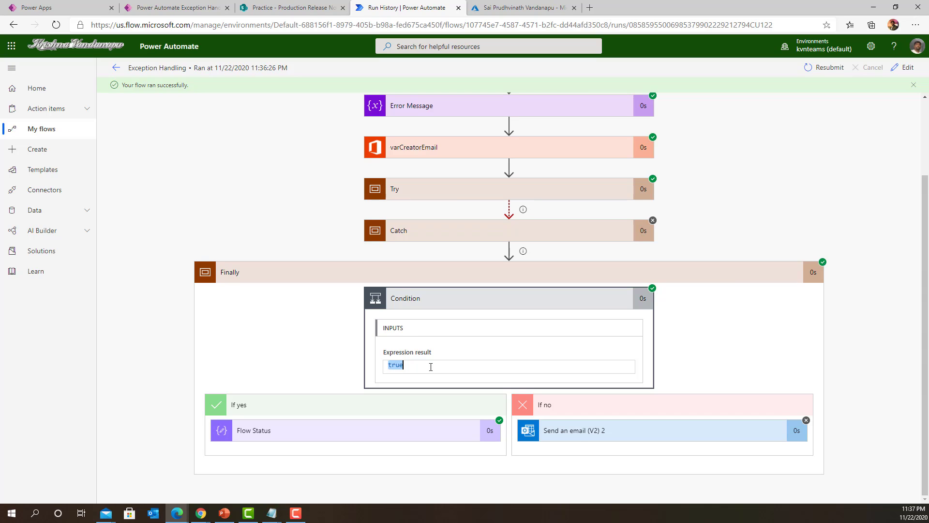
{"action": "left_click", "coordinate": [414, 370]}
{"action": "left_click", "coordinate": [379, 433]}
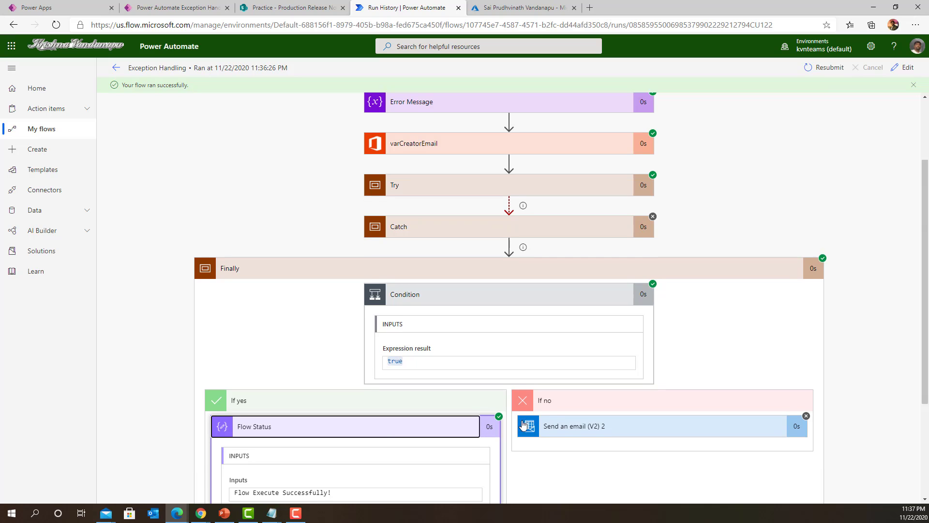
{"action": "scroll", "coordinate": [396, 252], "scroll_direction": "down", "scroll_amount": 3}
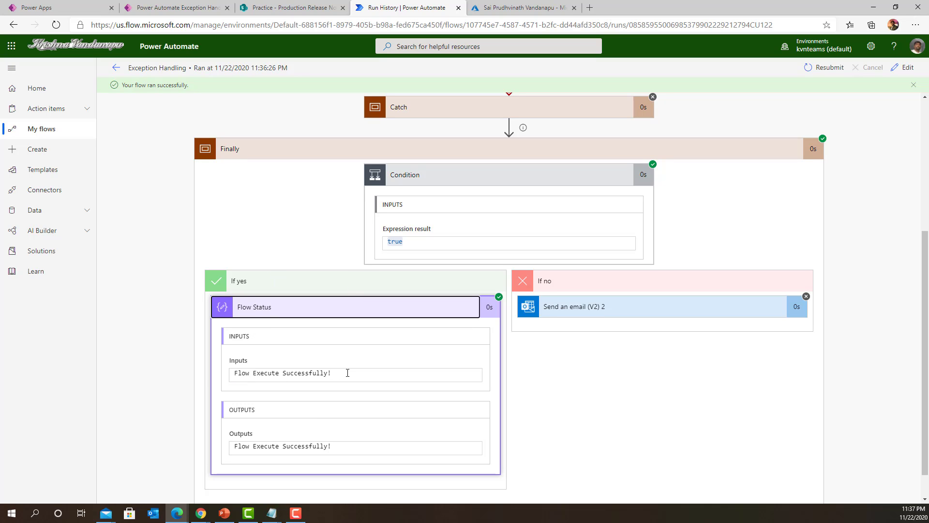
{"action": "left_click_drag", "start_coordinate": [348, 373], "coordinate": [210, 377]}
{"action": "scroll", "coordinate": [799, 341], "scroll_direction": "up", "scroll_amount": 5}
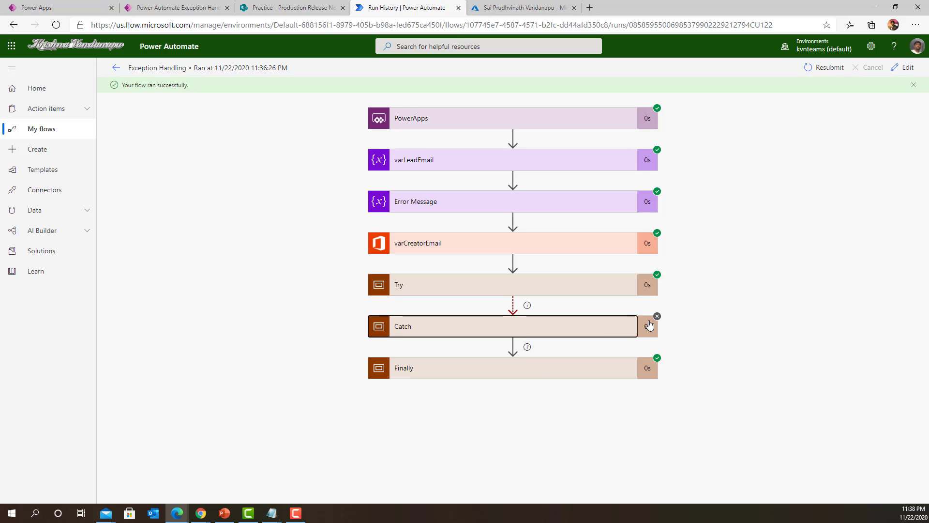
Review Catch's Parse JSON content, schema and sample payload box in the editor, then leave the editor
{"action": "left_click", "coordinate": [507, 330]}
{"action": "left_click", "coordinate": [532, 362]}
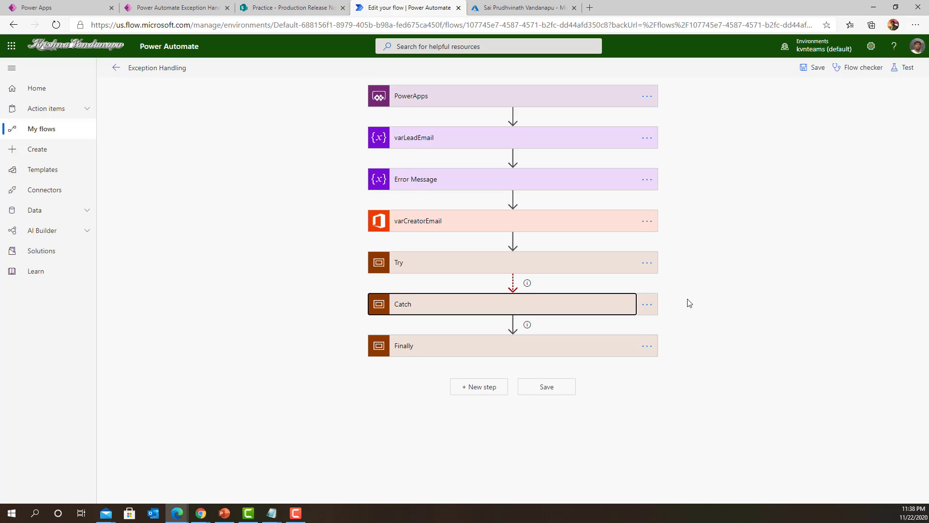
{"action": "left_click", "coordinate": [511, 312]}
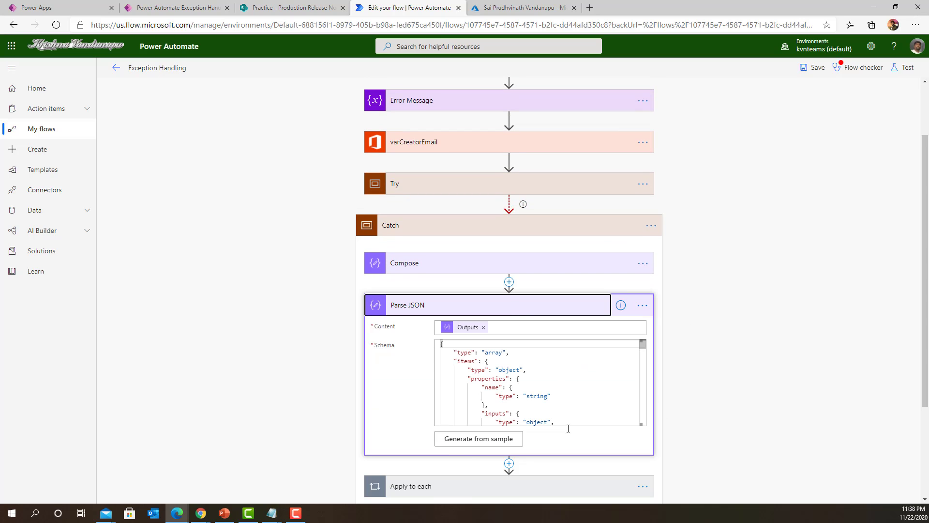
{"action": "left_click", "coordinate": [466, 439]}
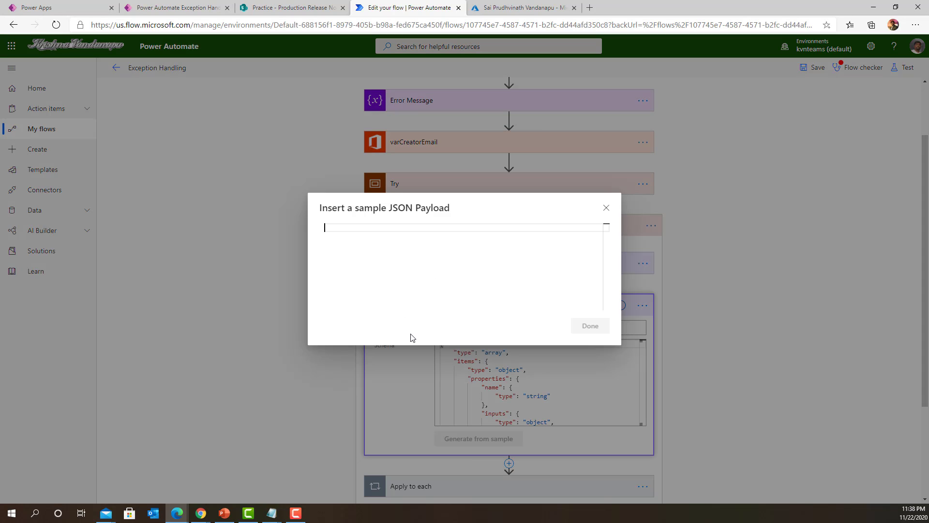
{"action": "left_click", "coordinate": [605, 208]}
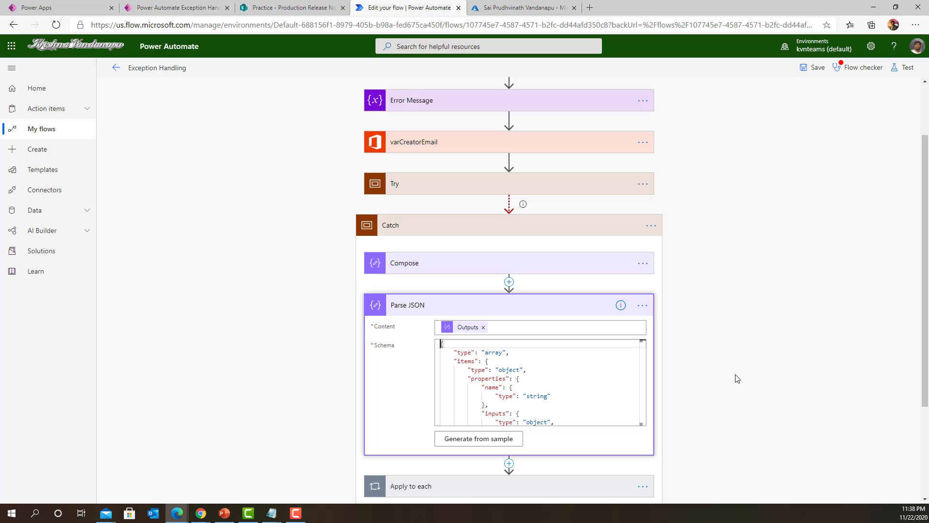
{"action": "left_click", "coordinate": [116, 67]}
Check an earlier run's Catch Compose step, then leave the editor for the flow details page
{"action": "left_click", "coordinate": [511, 103]}
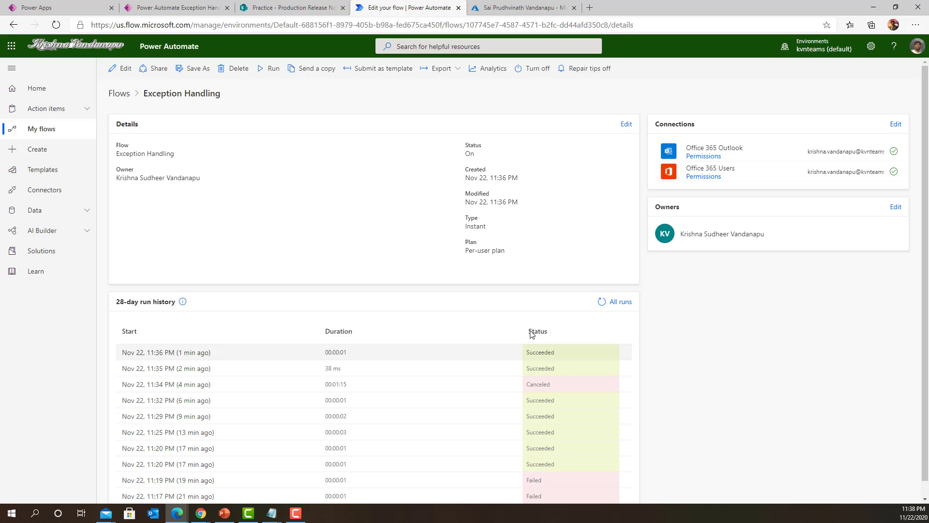
{"action": "left_click", "coordinate": [151, 353]}
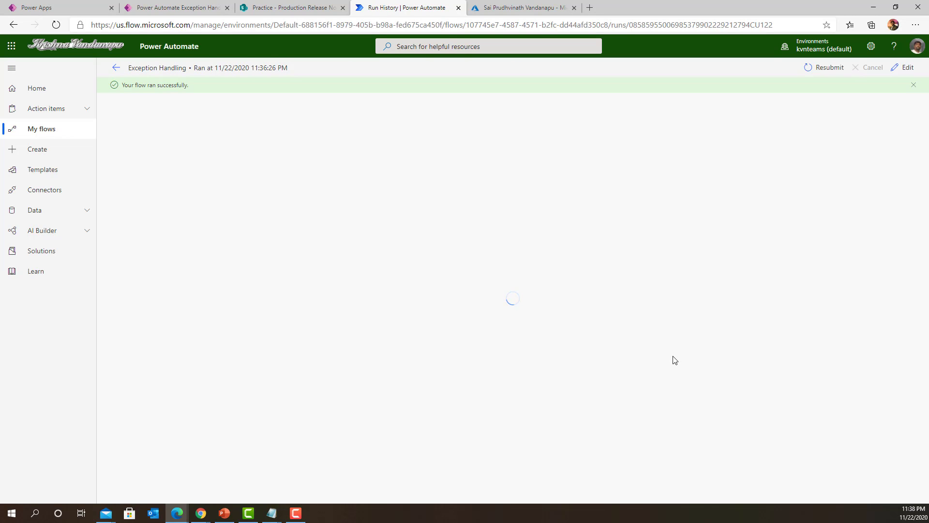
{"action": "left_click", "coordinate": [501, 313]}
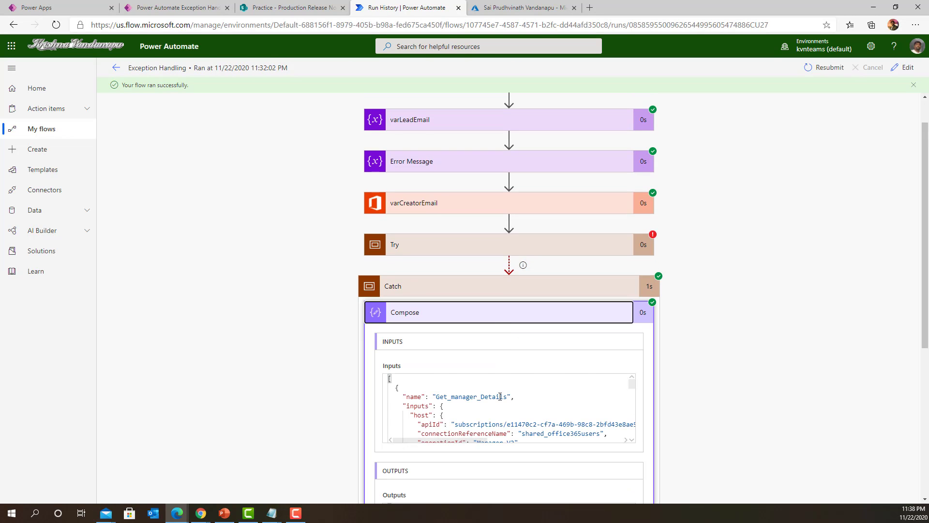
{"action": "scroll", "coordinate": [508, 401], "scroll_direction": "down", "scroll_amount": 3}
{"action": "scroll", "coordinate": [773, 324], "scroll_direction": "down", "scroll_amount": 5}
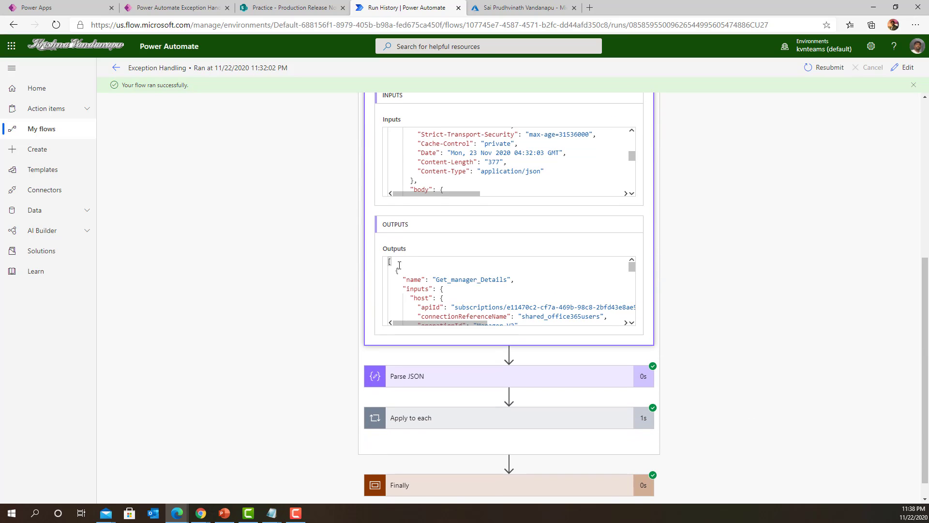
{"action": "scroll", "coordinate": [723, 310], "scroll_direction": "up", "scroll_amount": 4}
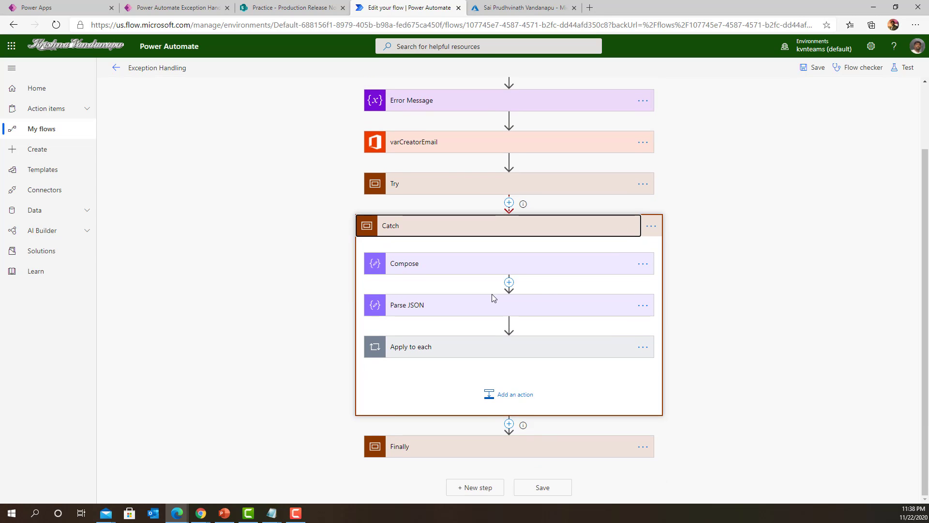
{"action": "left_click", "coordinate": [477, 274]}
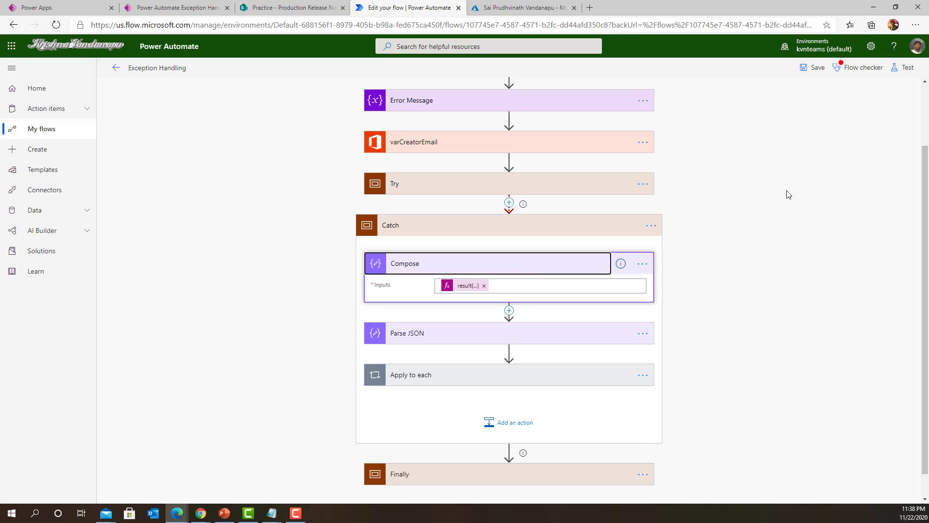
{"action": "left_click", "coordinate": [115, 68]}
{"action": "left_click", "coordinate": [509, 103]}
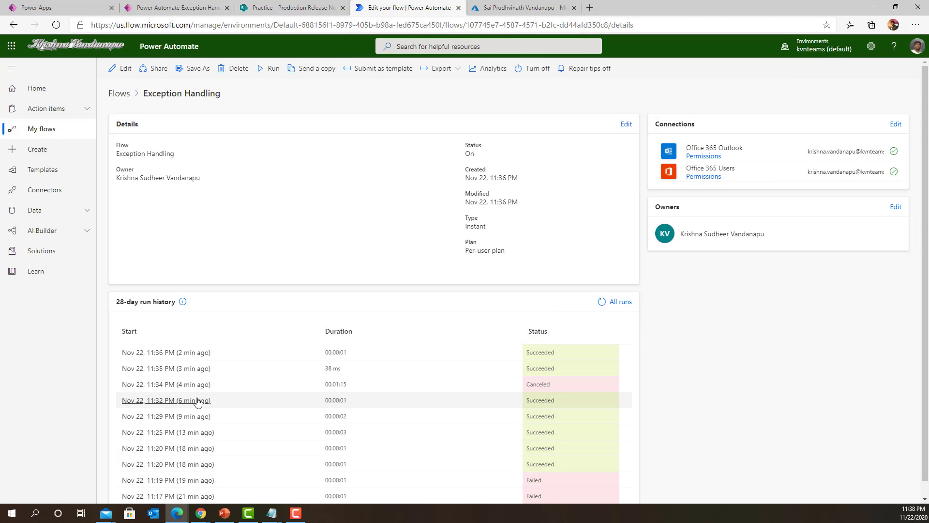
Open the 11:32 PM run and select all of the Catch Compose output JSON
{"action": "left_click", "coordinate": [192, 400]}
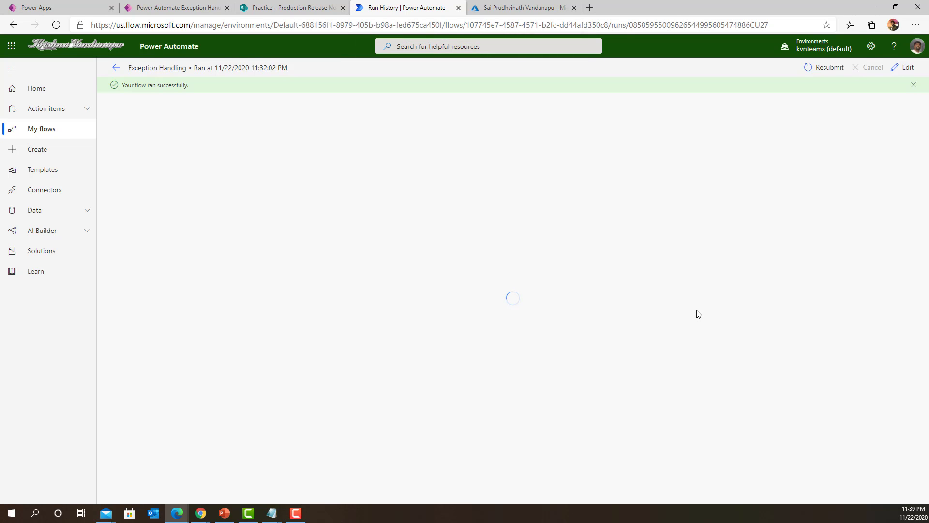
{"action": "left_click", "coordinate": [468, 292]}
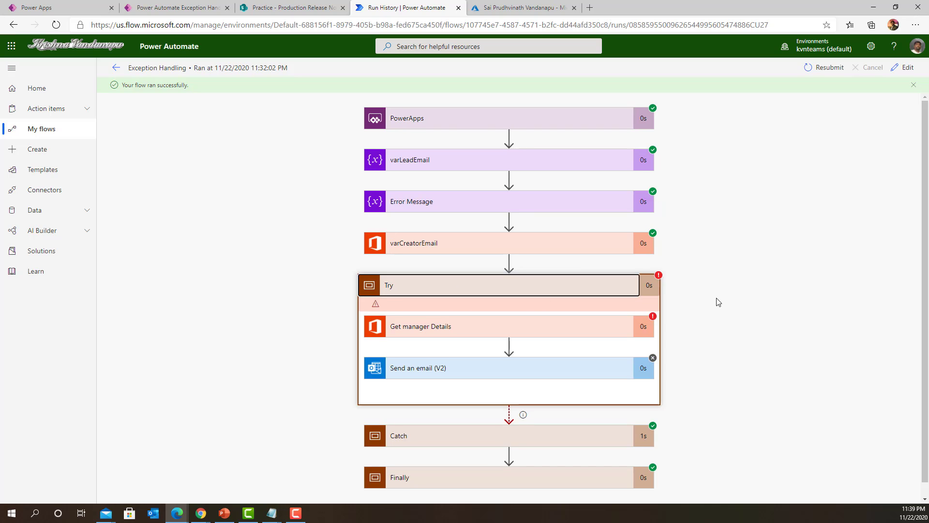
{"action": "left_click", "coordinate": [479, 379]}
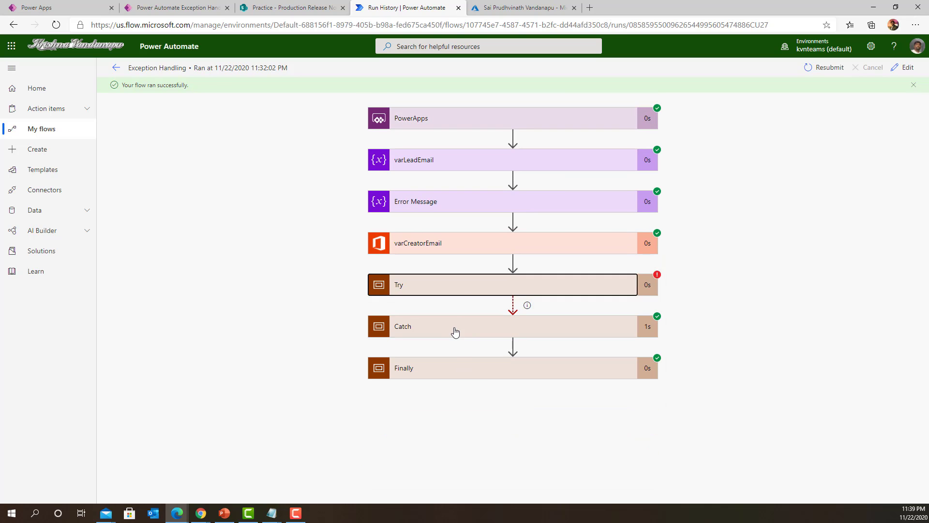
{"action": "left_click", "coordinate": [455, 329]}
{"action": "scroll", "coordinate": [465, 310], "scroll_direction": "down", "scroll_amount": 1}
{"action": "left_click", "coordinate": [464, 309]}
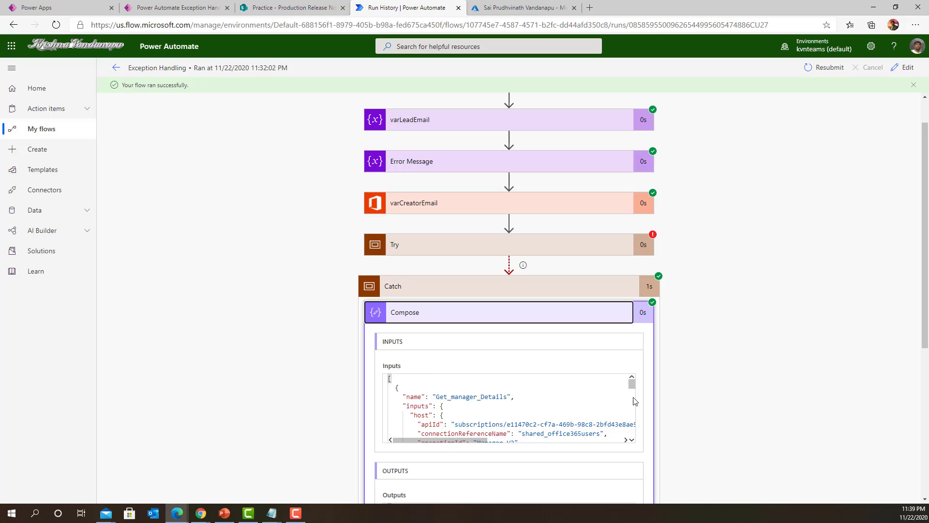
{"action": "scroll", "coordinate": [486, 387], "scroll_direction": "down", "scroll_amount": 3}
{"action": "scroll", "coordinate": [811, 376], "scroll_direction": "down", "scroll_amount": 5}
{"action": "double_click", "coordinate": [446, 263]}
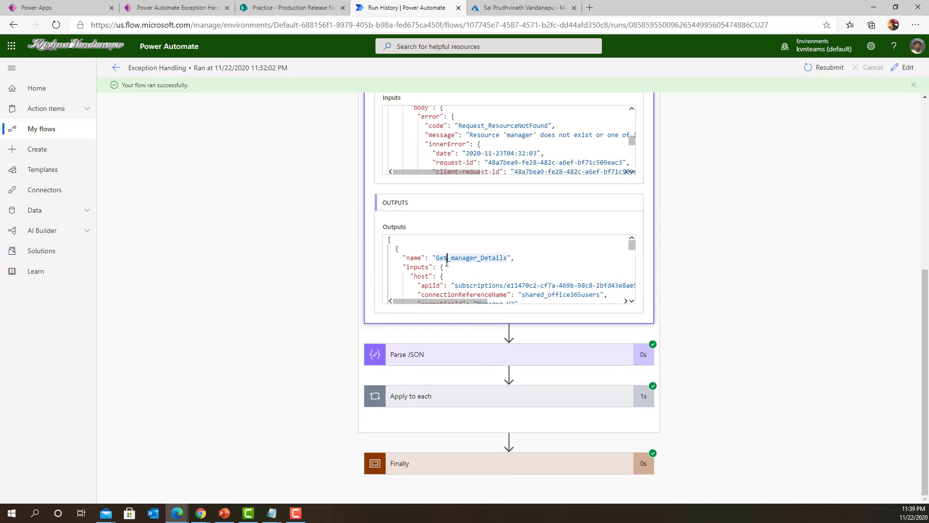
{"action": "key", "text": "ctrl+a"}
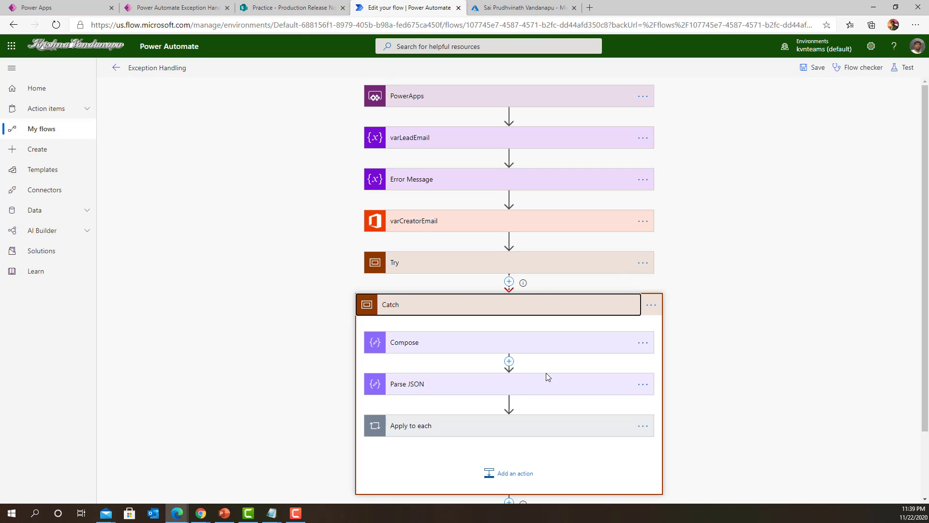
Add a Parse JSON step after Parse JSON with a schema generated from the pasted run output
{"action": "left_click", "coordinate": [508, 402]}
{"action": "left_click", "coordinate": [514, 417]}
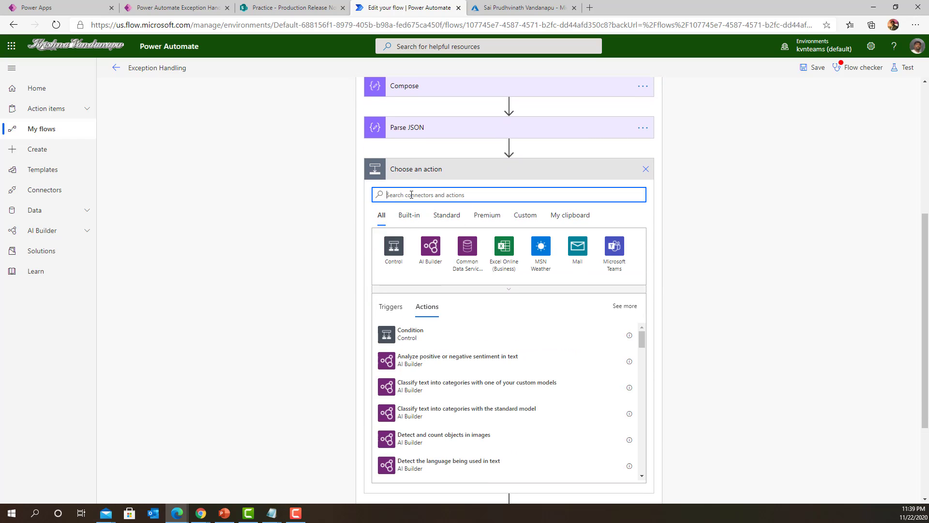
{"action": "type", "text": "json"}
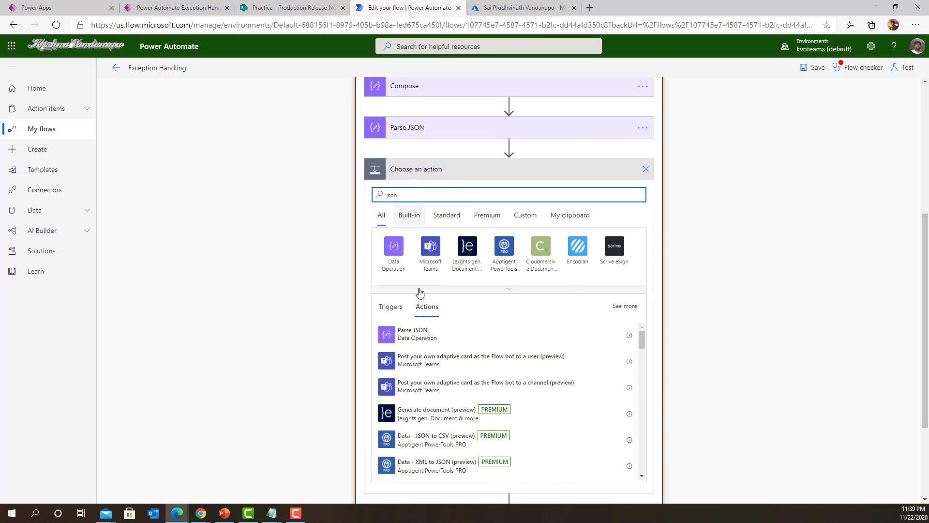
{"action": "left_click", "coordinate": [417, 333]}
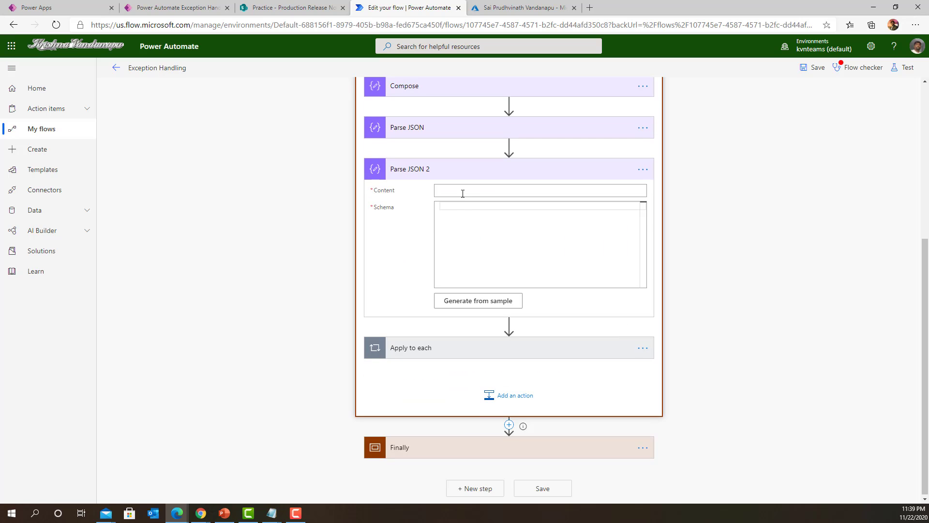
{"action": "left_click", "coordinate": [460, 303]}
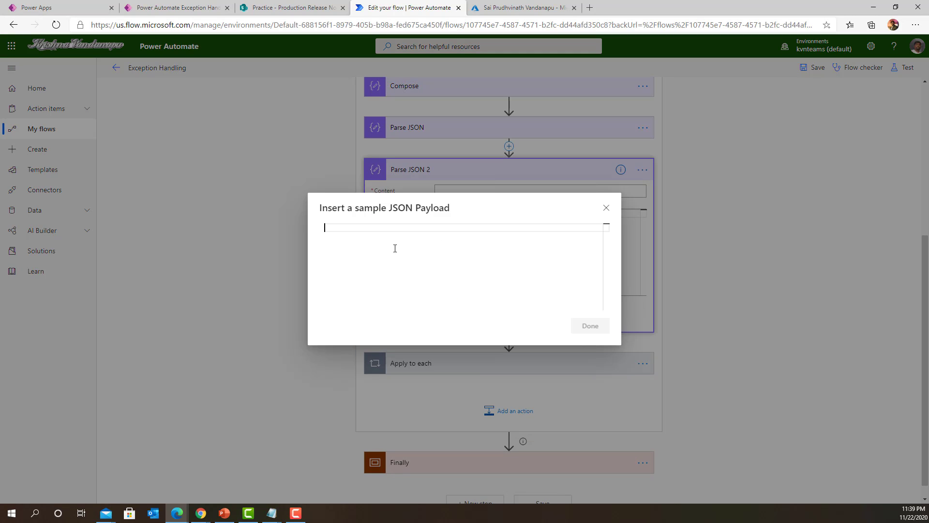
{"action": "key", "text": "ctrl+v"}
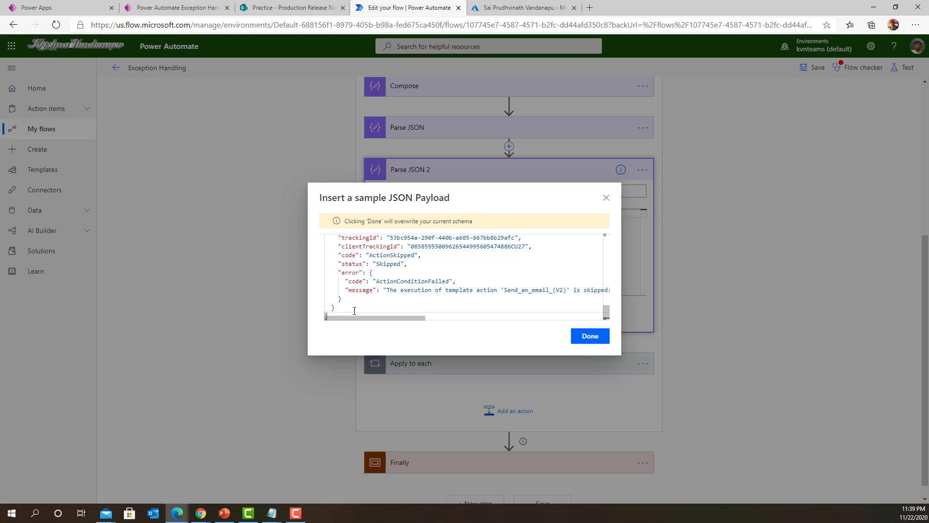
{"action": "left_click", "coordinate": [591, 335]}
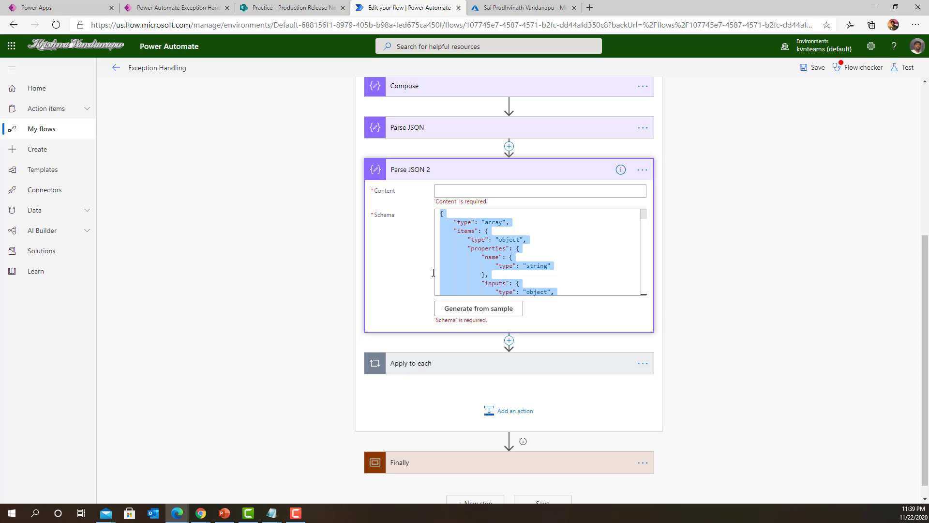
{"action": "left_click", "coordinate": [559, 249]}
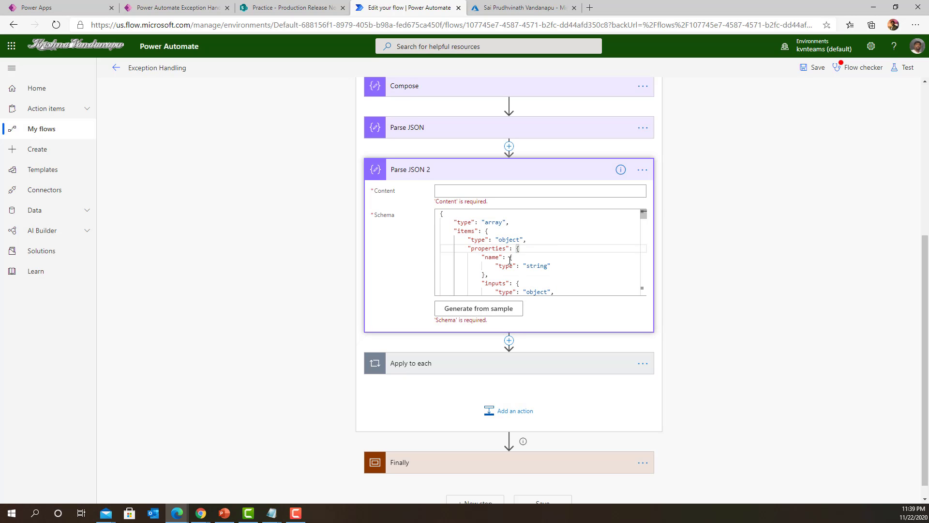
Set the new step's Content to Parse JSON's outputs
{"action": "left_click", "coordinate": [475, 194]}
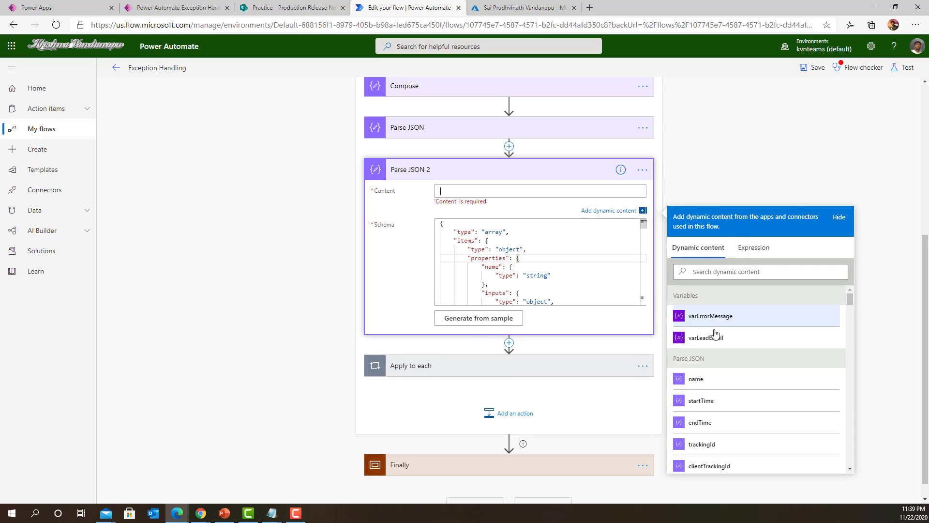
{"action": "left_click", "coordinate": [713, 271]}
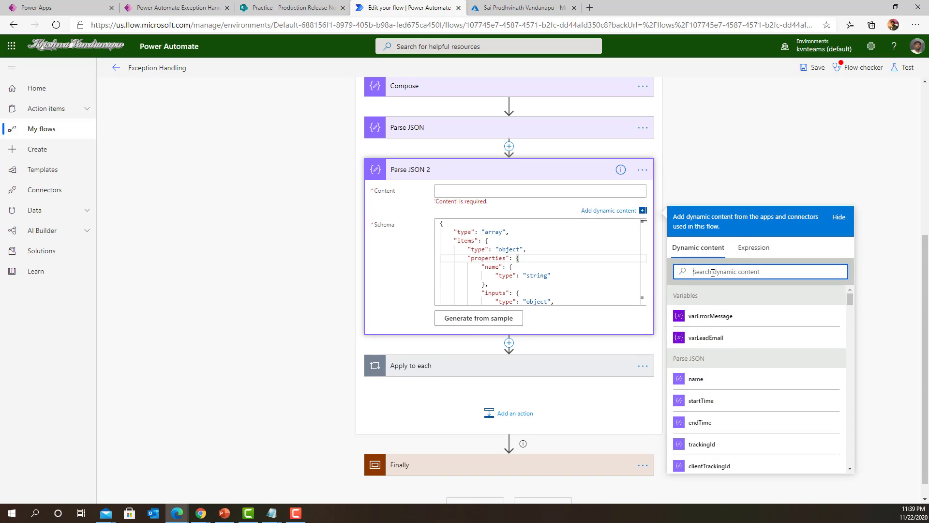
{"action": "type", "text": "out"}
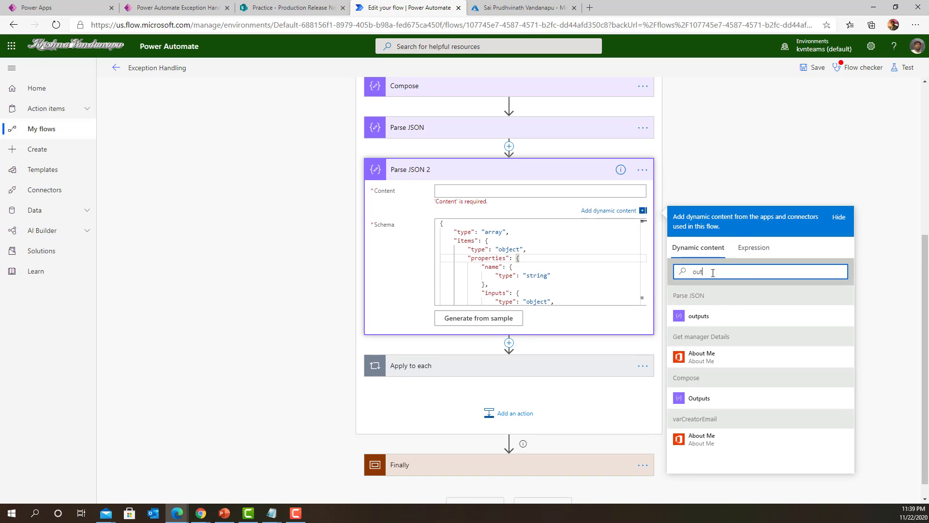
{"action": "left_click", "coordinate": [698, 315]}
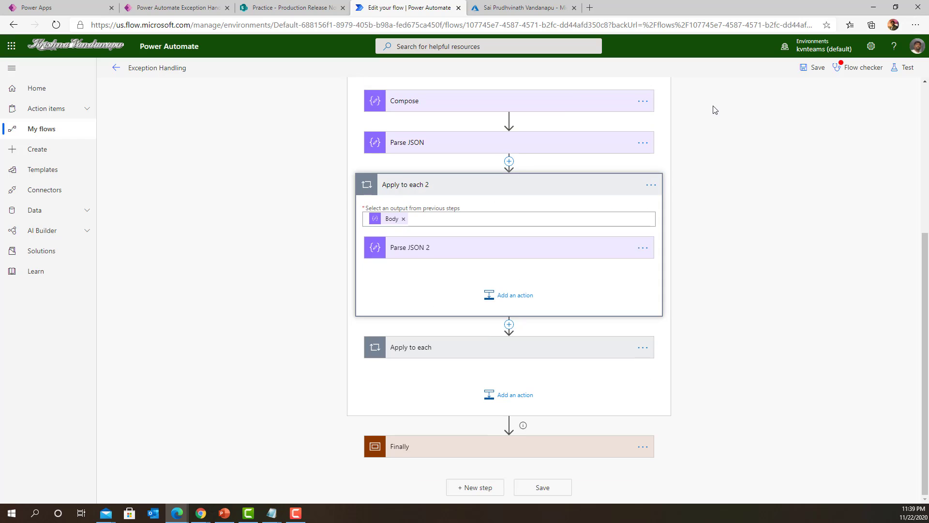
Expand Parse JSON 2 and review its generated schema, including headers like request-id and client-request-id
{"action": "left_click", "coordinate": [470, 256]}
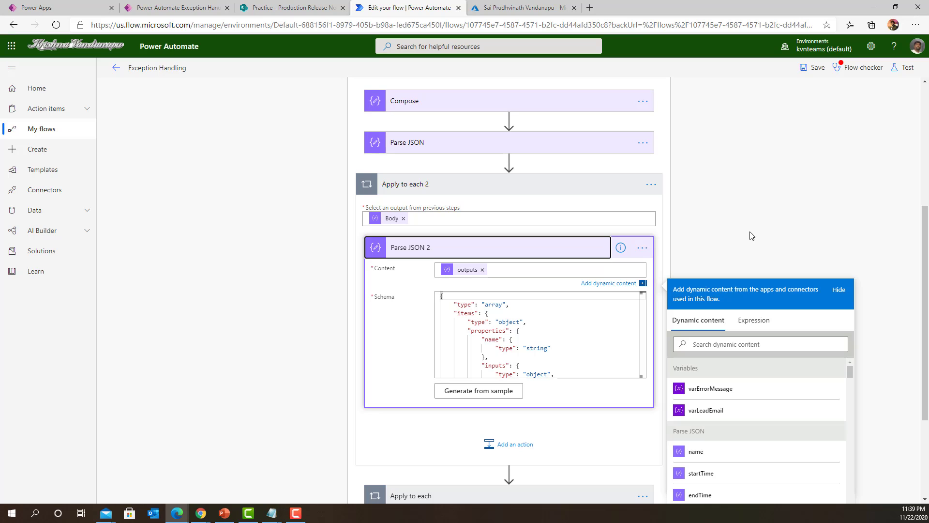
{"action": "left_click", "coordinate": [490, 310]}
{"action": "scroll", "coordinate": [508, 319], "scroll_direction": "down", "scroll_amount": 10}
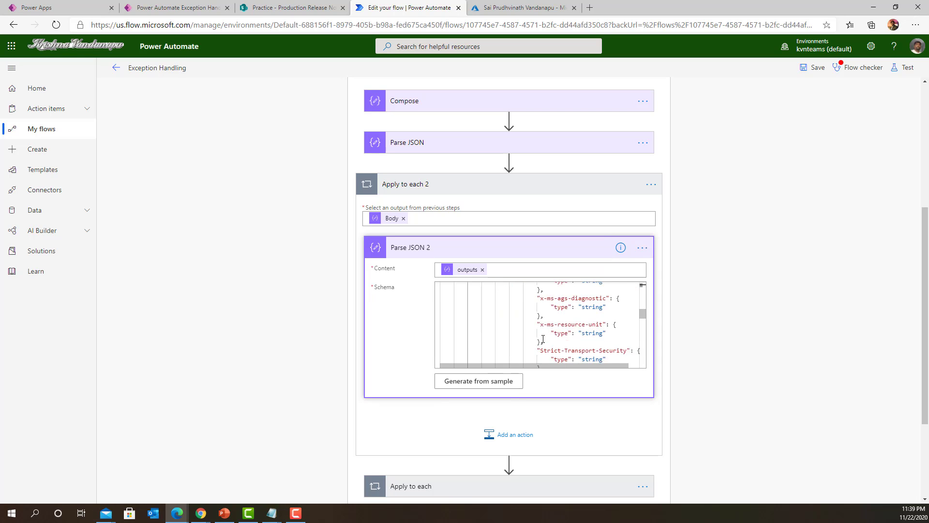
{"action": "scroll", "coordinate": [543, 339], "scroll_direction": "down", "scroll_amount": 5}
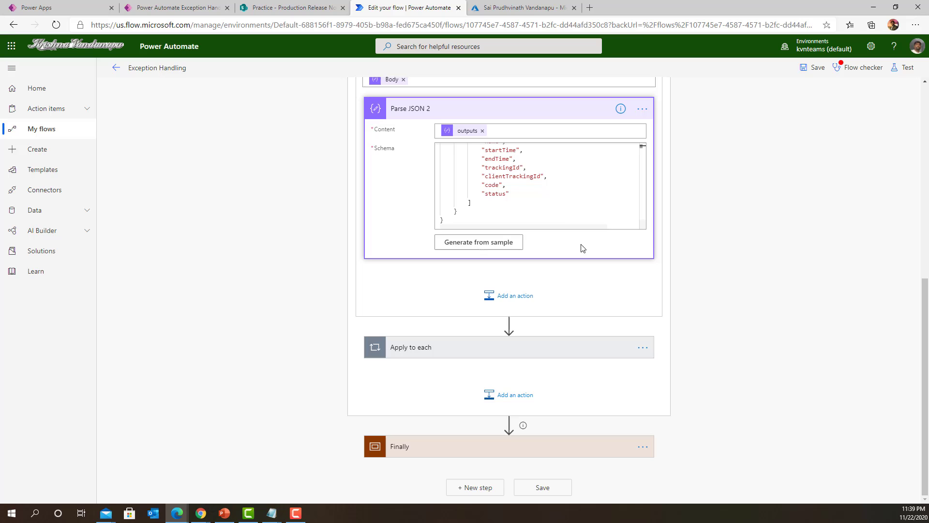
{"action": "scroll", "coordinate": [552, 296], "scroll_direction": "up", "scroll_amount": 4}
{"action": "scroll", "coordinate": [553, 385], "scroll_direction": "up", "scroll_amount": 5}
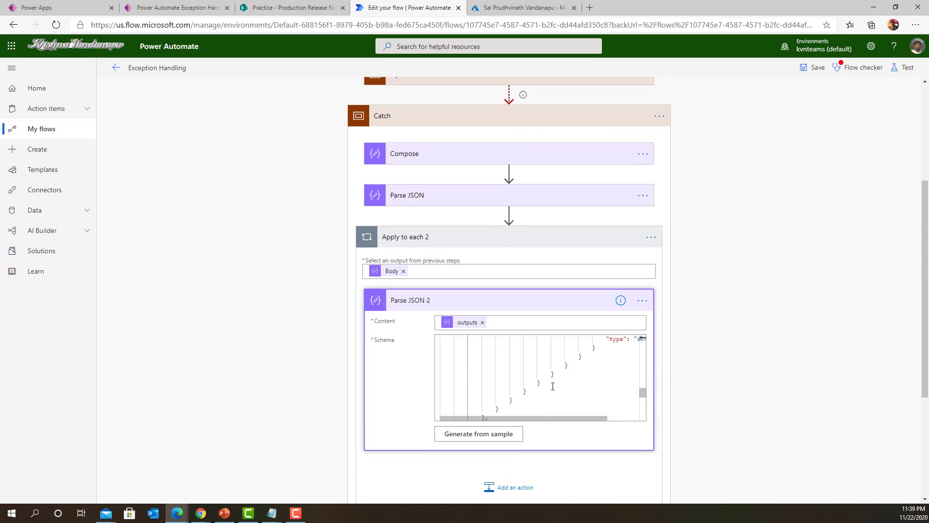
{"action": "scroll", "coordinate": [732, 361], "scroll_direction": "down", "scroll_amount": 4}
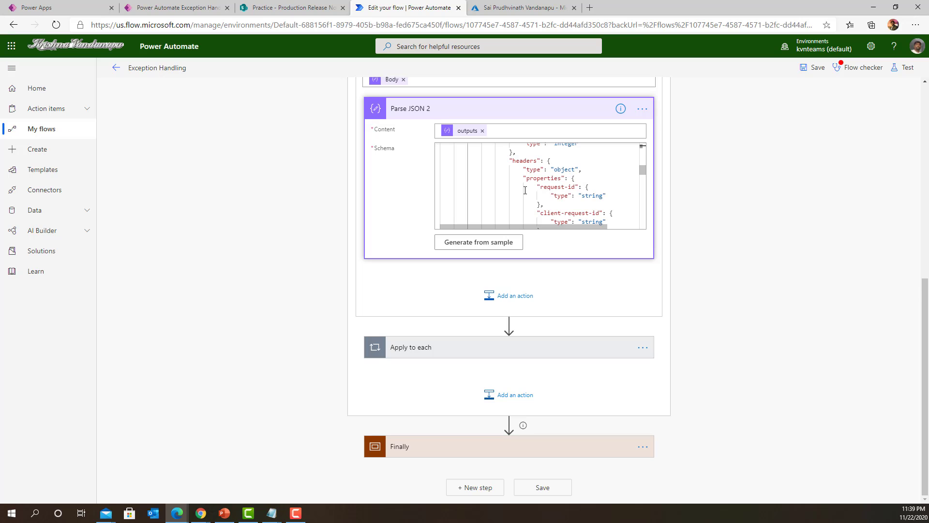
{"action": "scroll", "coordinate": [670, 264], "scroll_direction": "up", "scroll_amount": 3}
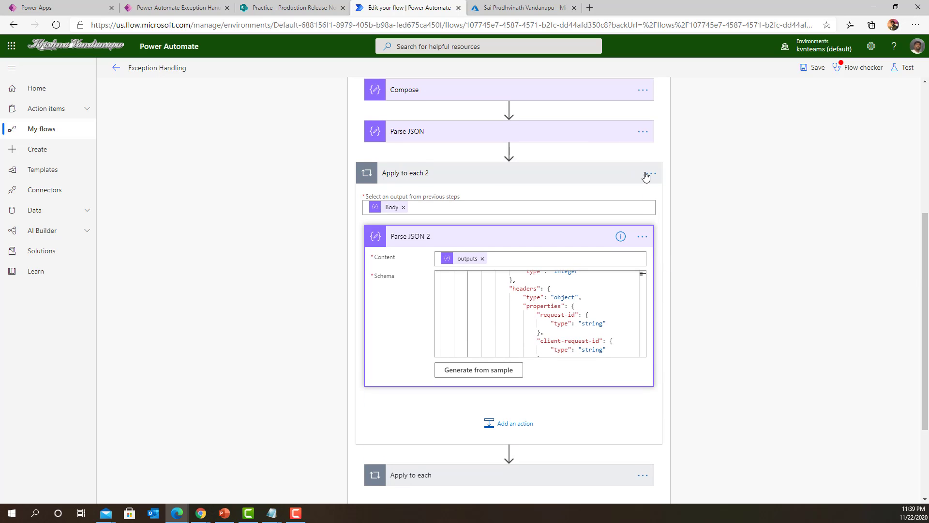